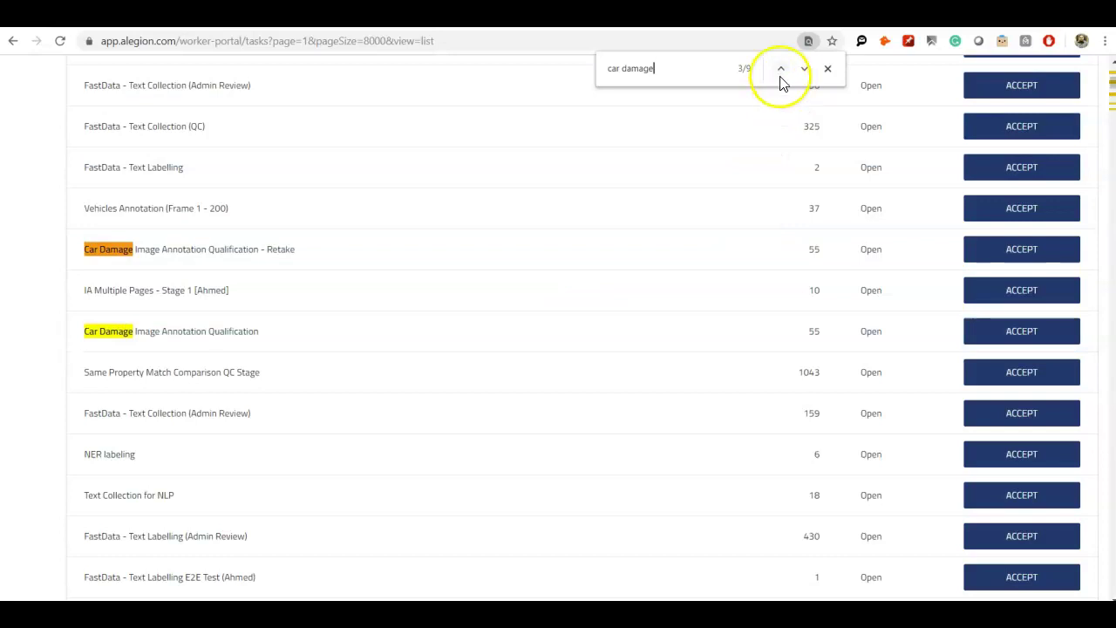
# Step: Go through the "car damage" matches in the task list and accept the Car Damage Image Annotation WEBINAR Training task
pyautogui.click(782, 70)
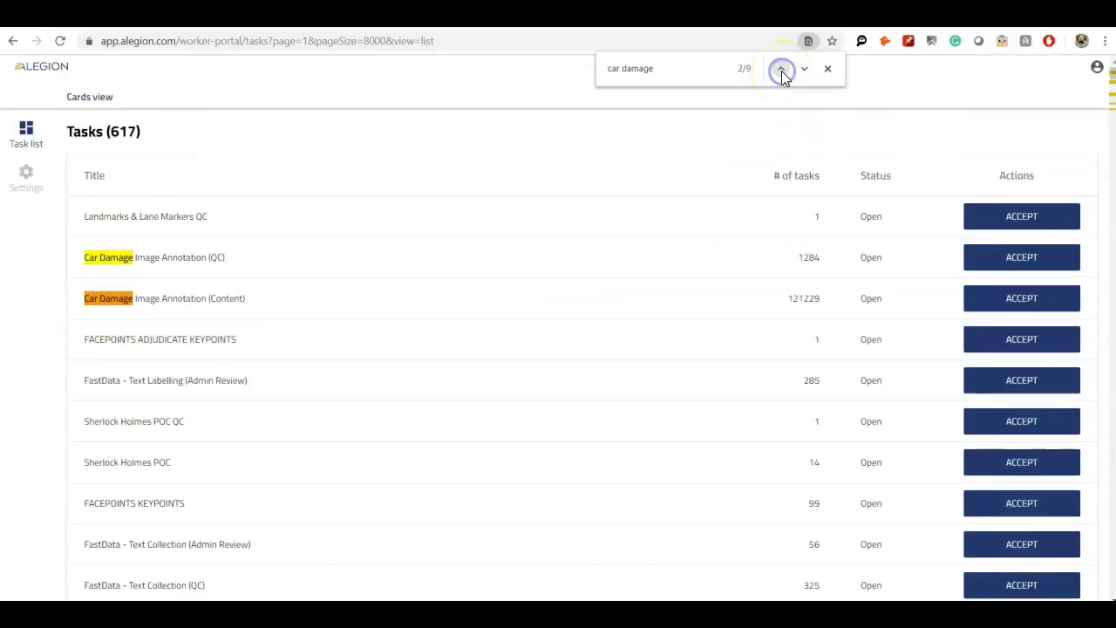
pyautogui.click(781, 69)
pyautogui.click(781, 70)
pyautogui.click(782, 70)
pyautogui.click(781, 70)
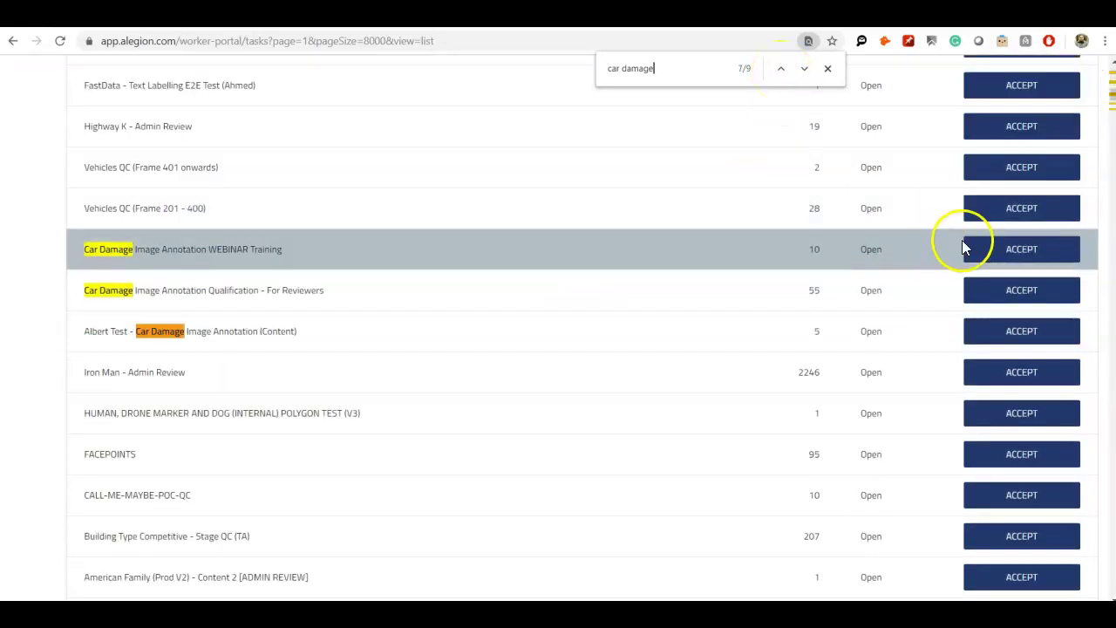
pyautogui.click(997, 251)
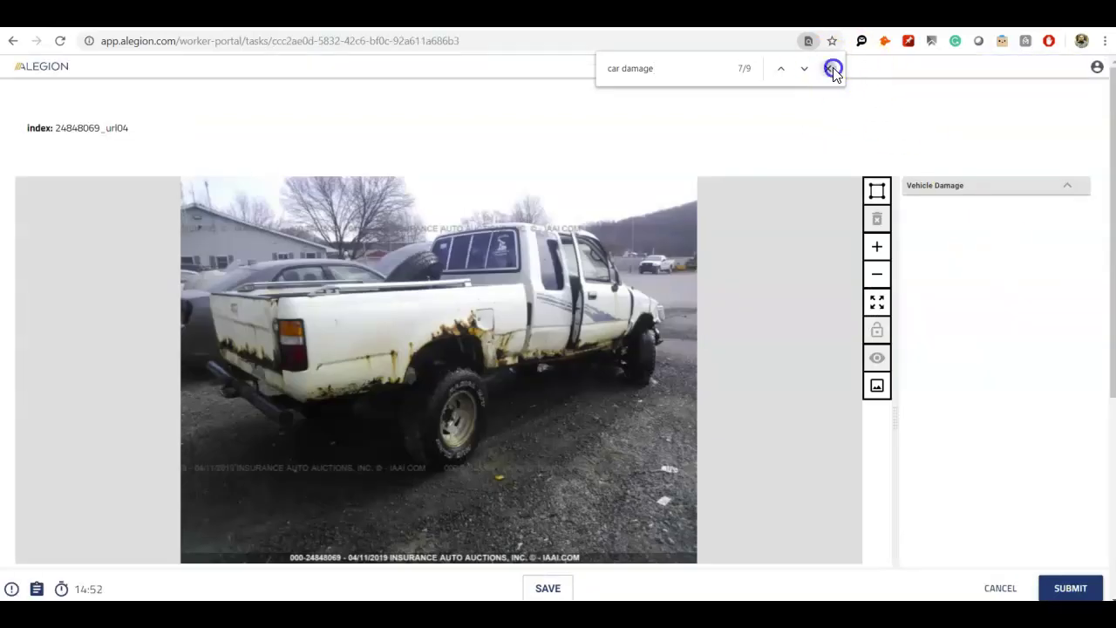
pyautogui.click(827, 68)
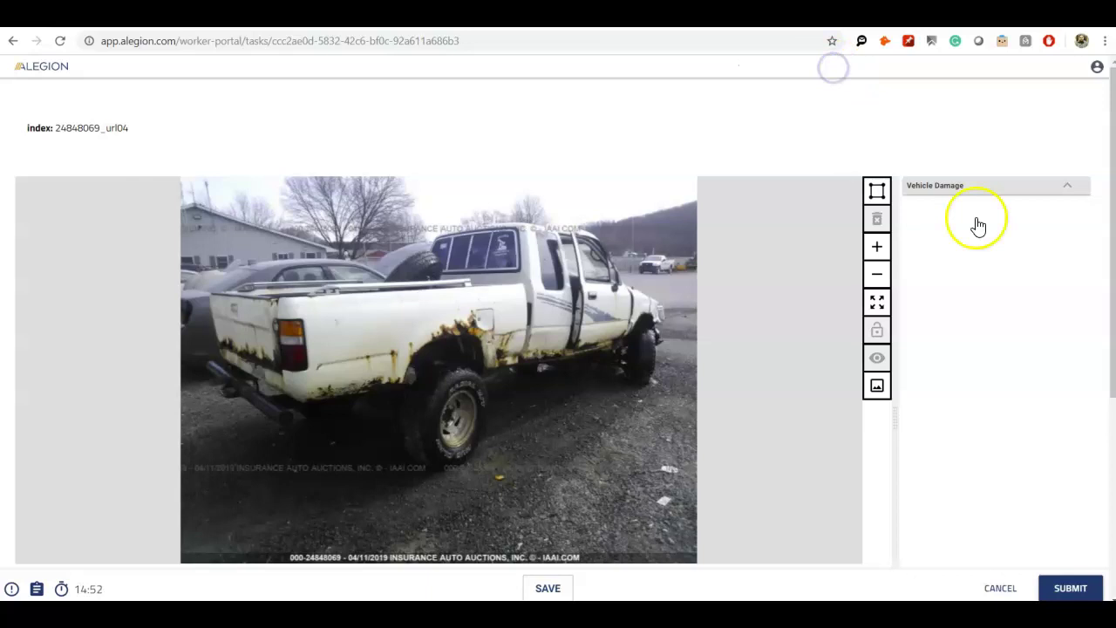
# Step: Open the training guide linked in the task instructions and read the task description and the image viewpoint codes
pyautogui.click(35, 590)
pyautogui.click(65, 535)
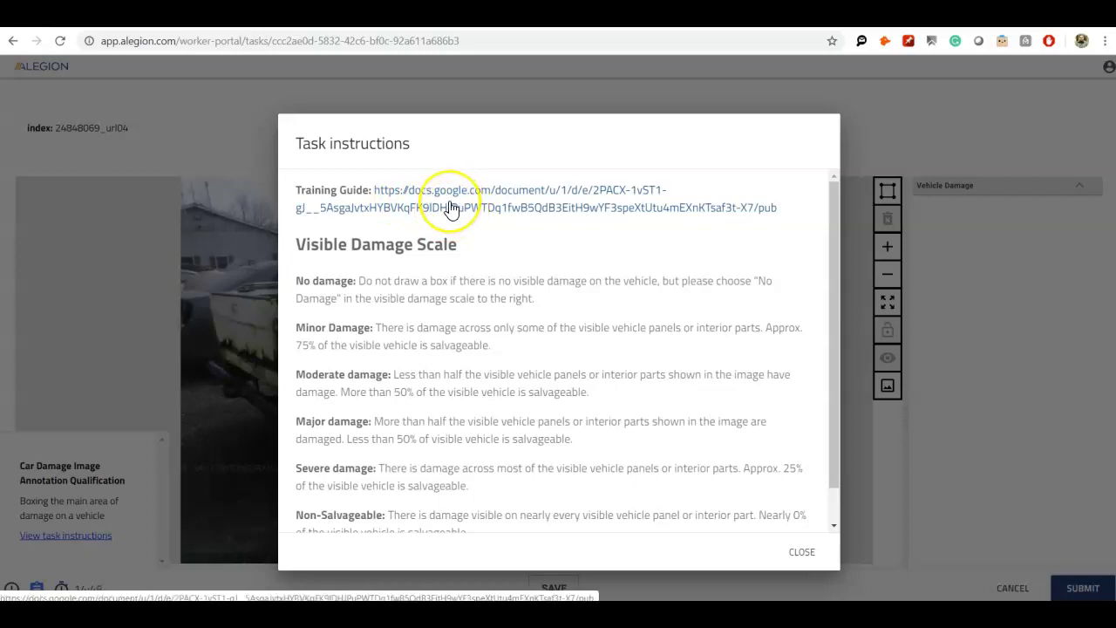
pyautogui.click(451, 209)
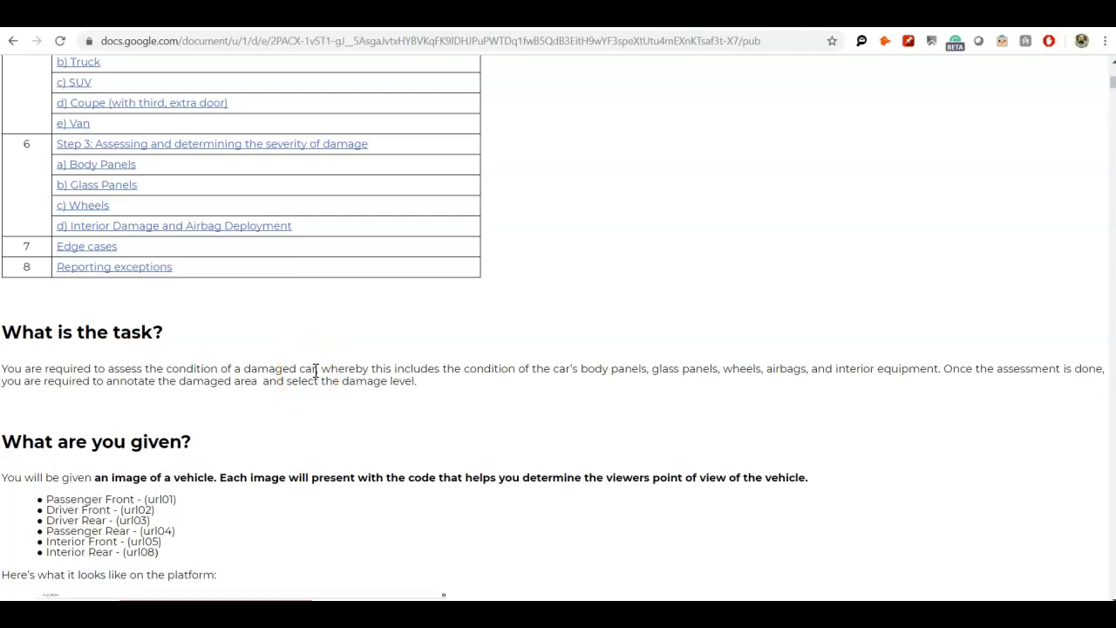
pyautogui.scroll(-3, 316, 369)
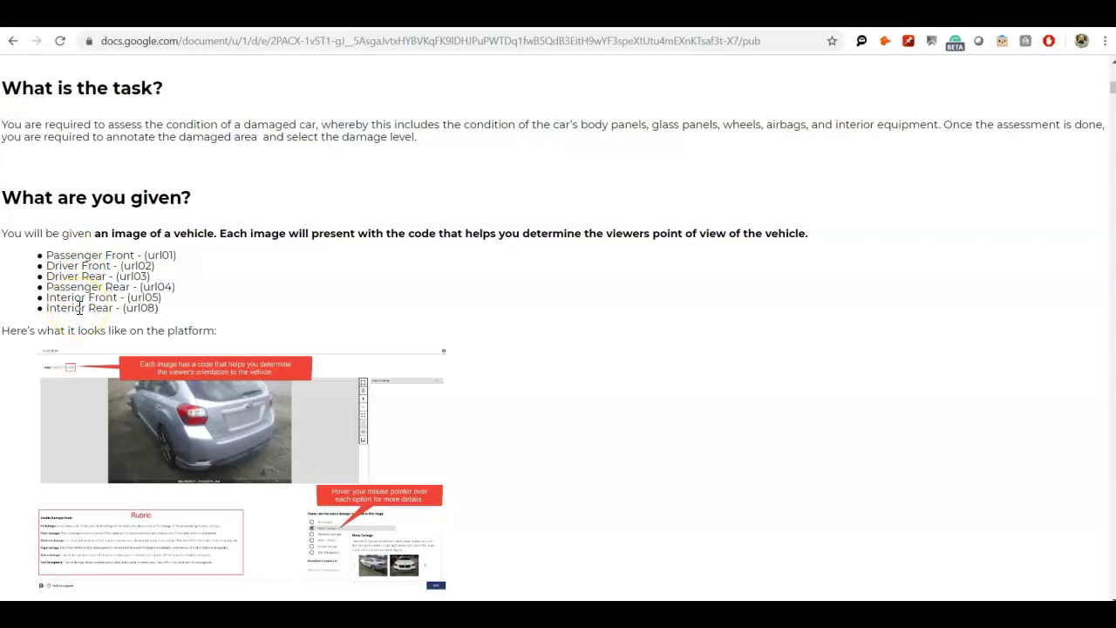
pyautogui.scroll(-1, 78, 308)
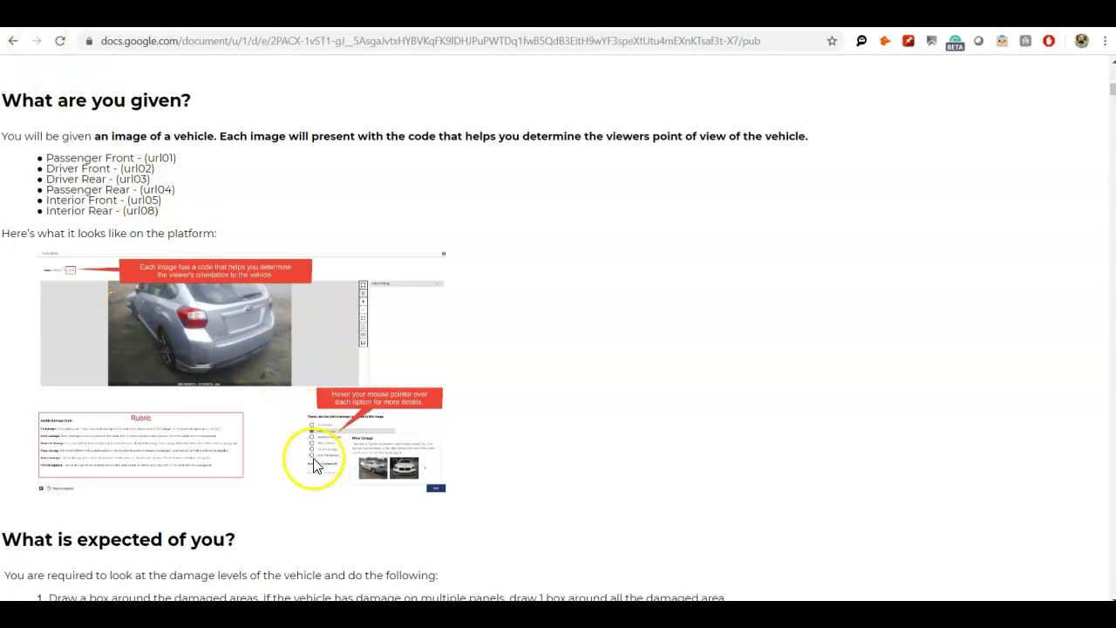
# Step: Return to the annotation task, close its instructions, and examine the damage rating options and the No Damage explanation
pyautogui.click(52, 14)
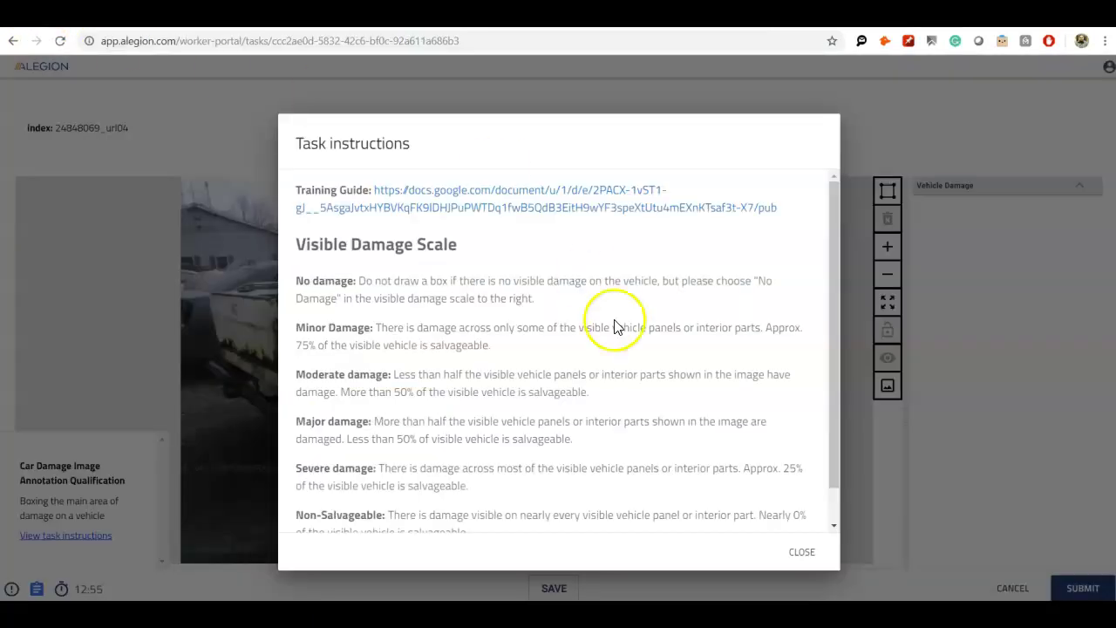
pyautogui.click(798, 552)
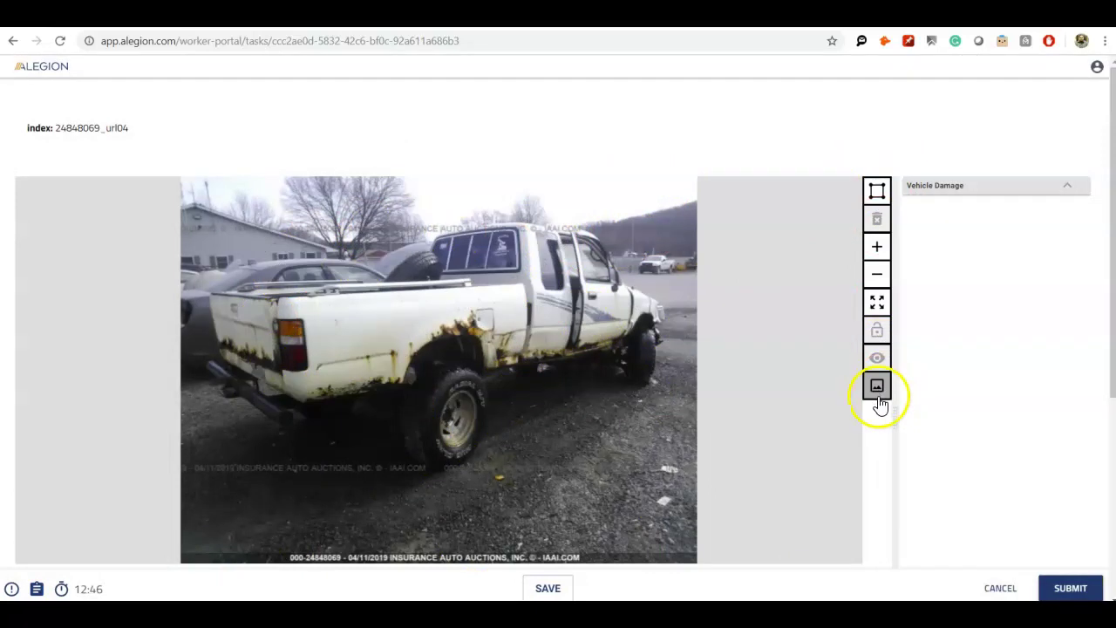
pyautogui.scroll(-2, 986, 299)
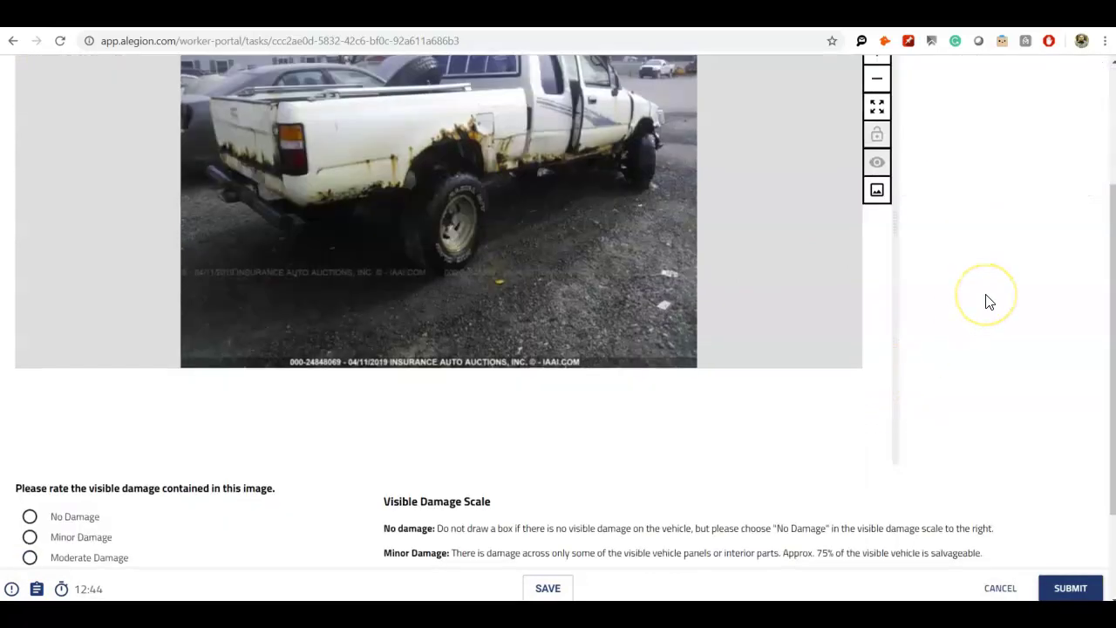
pyautogui.scroll(-2, 987, 301)
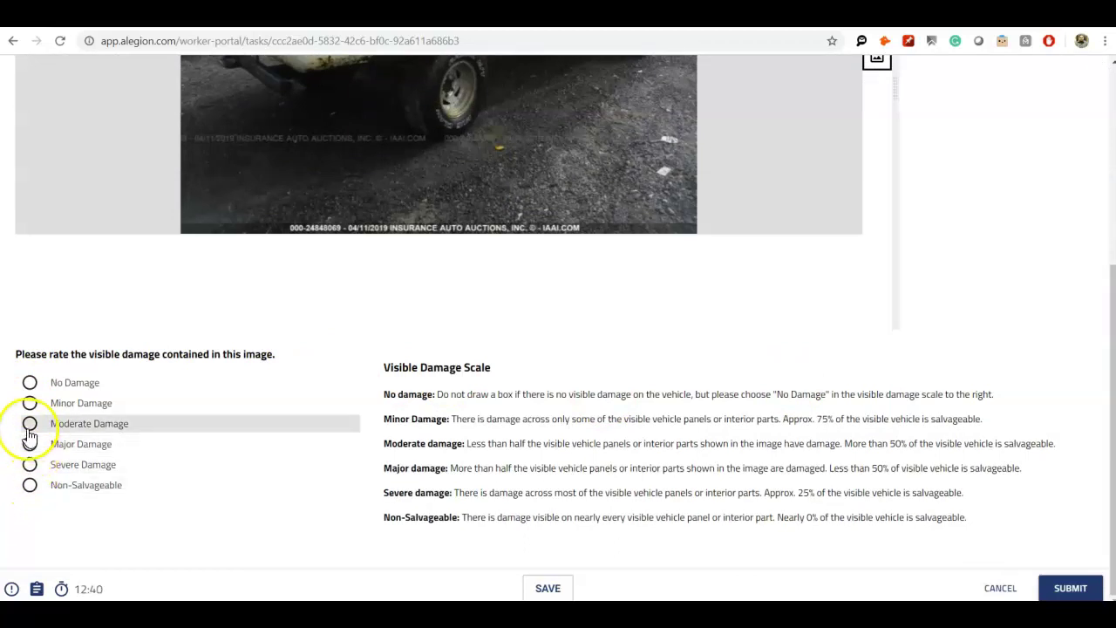
pyautogui.moveTo(29, 387)
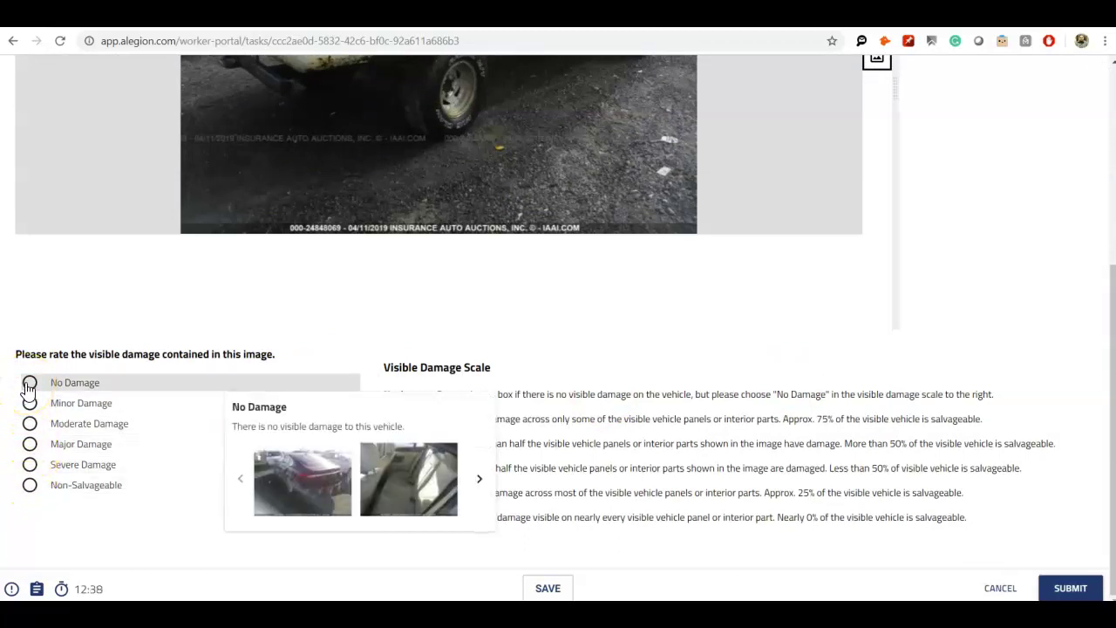
pyautogui.scroll(3, 404, 331)
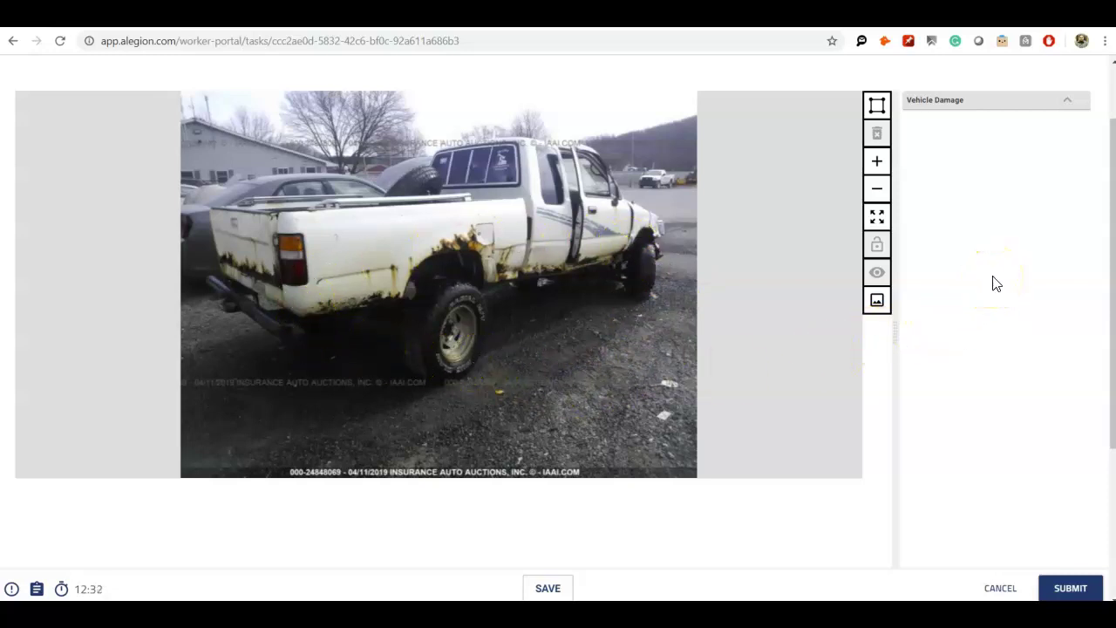
pyautogui.scroll(-2, 997, 283)
pyautogui.scroll(1, 997, 284)
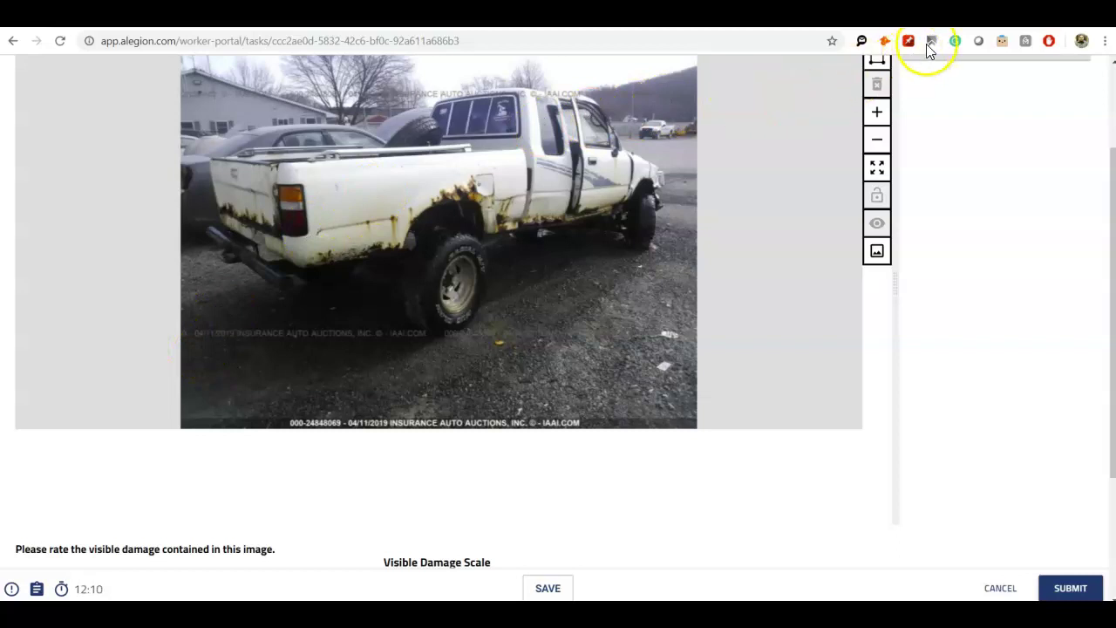
# Step: Switch back to the training guide and review the expected work, skim the edge cases, and find the Visible Damage Scales section
pyautogui.hotkey('ctrl', 'Tab')
pyautogui.scroll(-3, 175, 304)
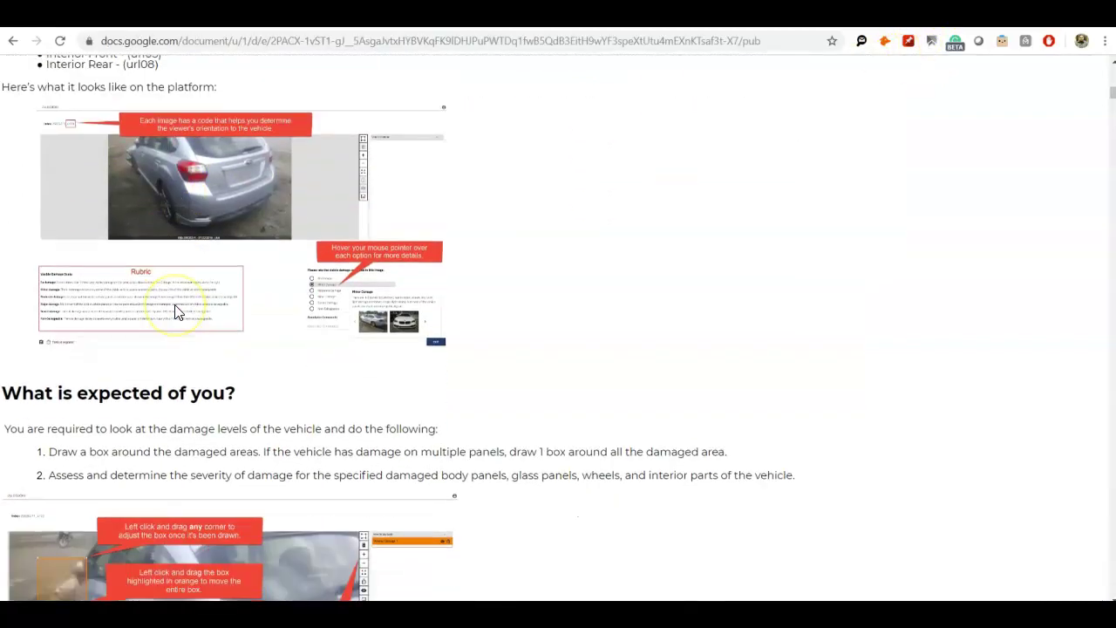
pyautogui.scroll(-4, 174, 310)
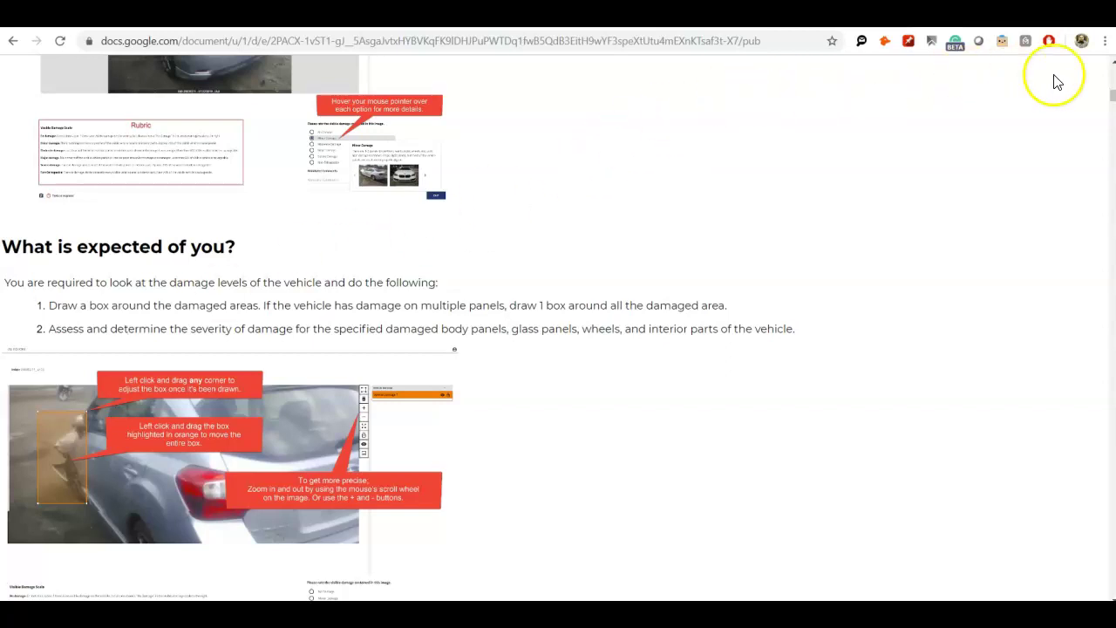
pyautogui.moveTo(1113, 101); pyautogui.dragTo(1112, 568)
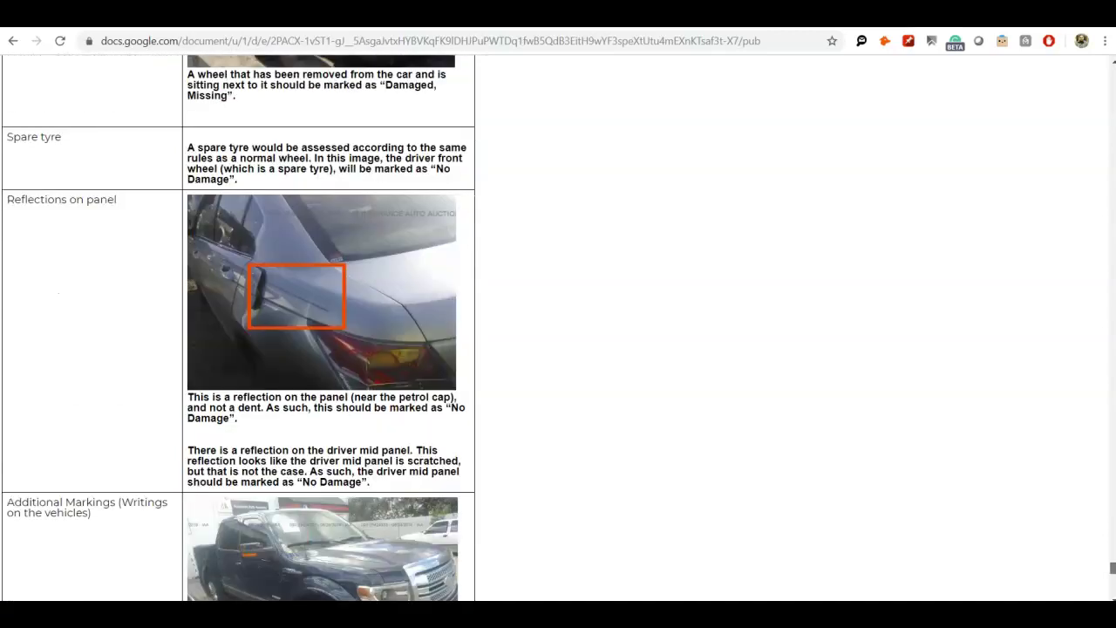
pyautogui.click(1109, 127)
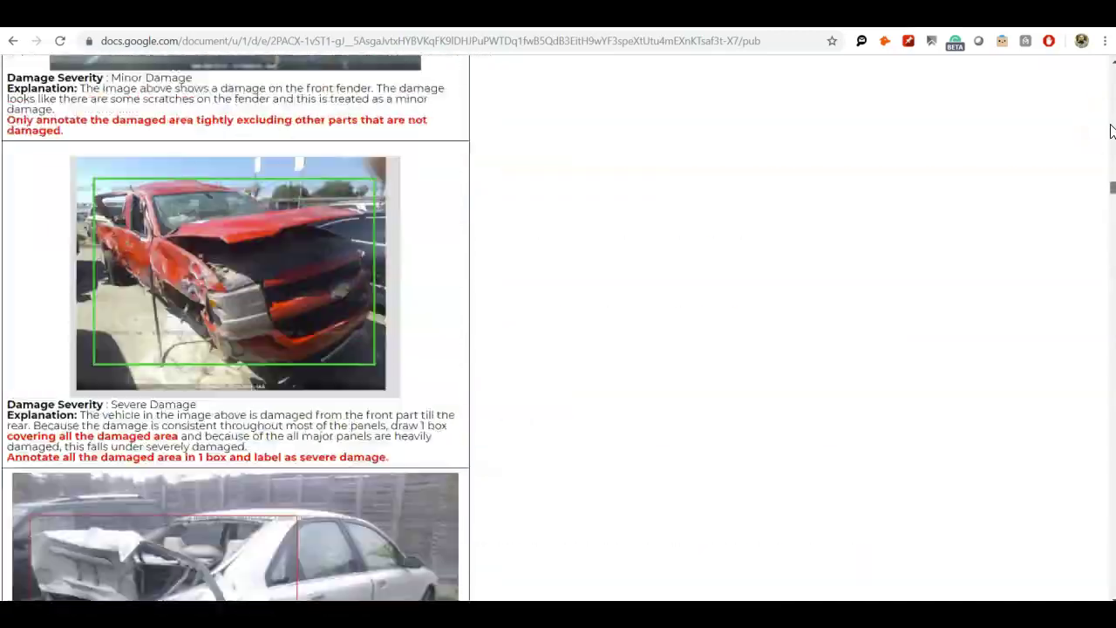
pyautogui.click(1112, 131)
pyautogui.scroll(2, 361, 295)
pyautogui.scroll(-2, 361, 295)
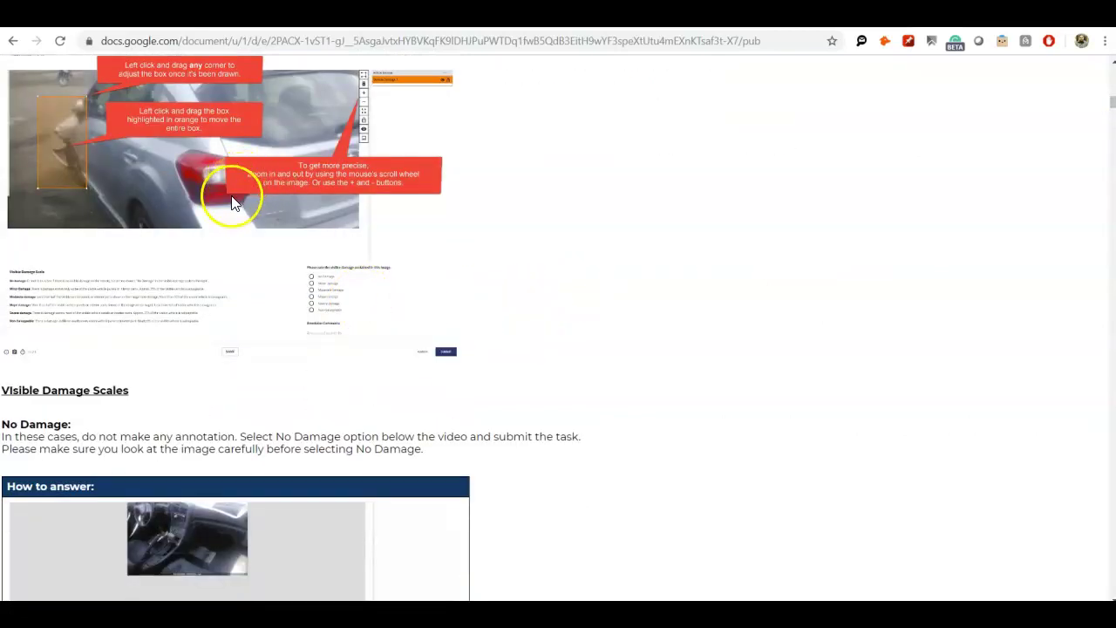
pyautogui.scroll(-1, 233, 202)
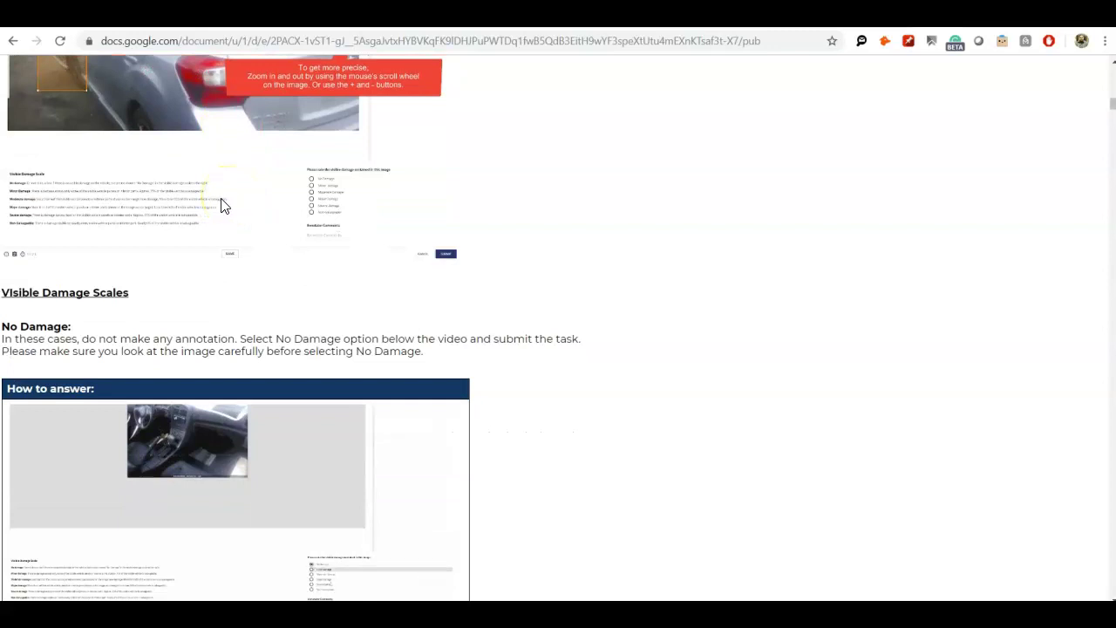
pyautogui.scroll(-2, 219, 204)
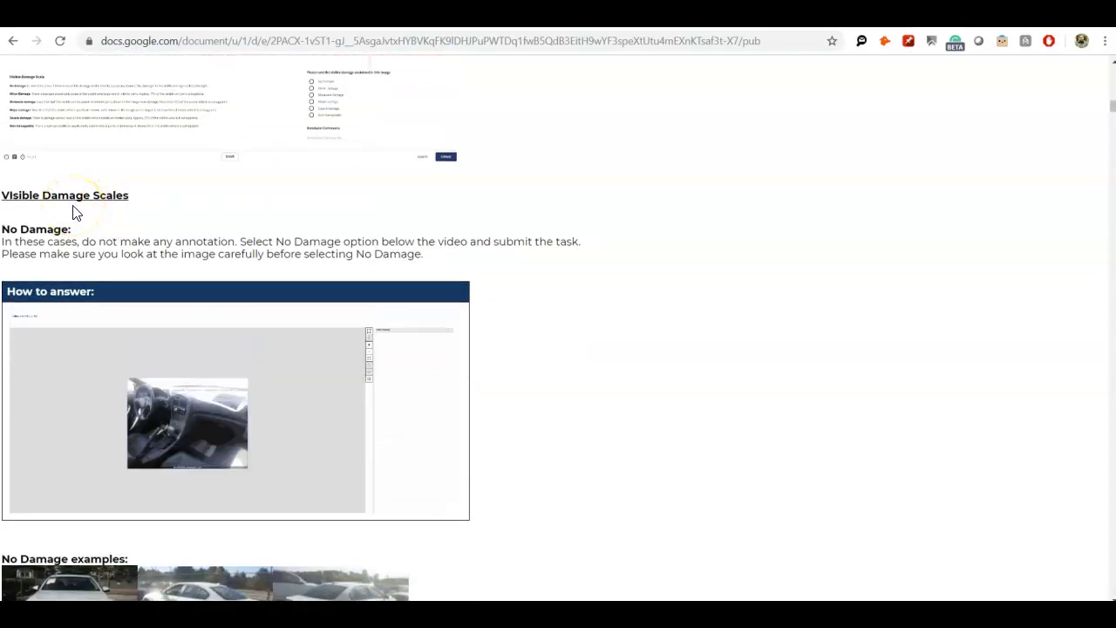
# Step: Return to the annotation task and view the explanations and example images for the Minor Damage, Moderate Damage and Non-Salvageable ratings
pyautogui.click(13, 41)
pyautogui.scroll(-2, 425, 508)
pyautogui.scroll(-1, 425, 508)
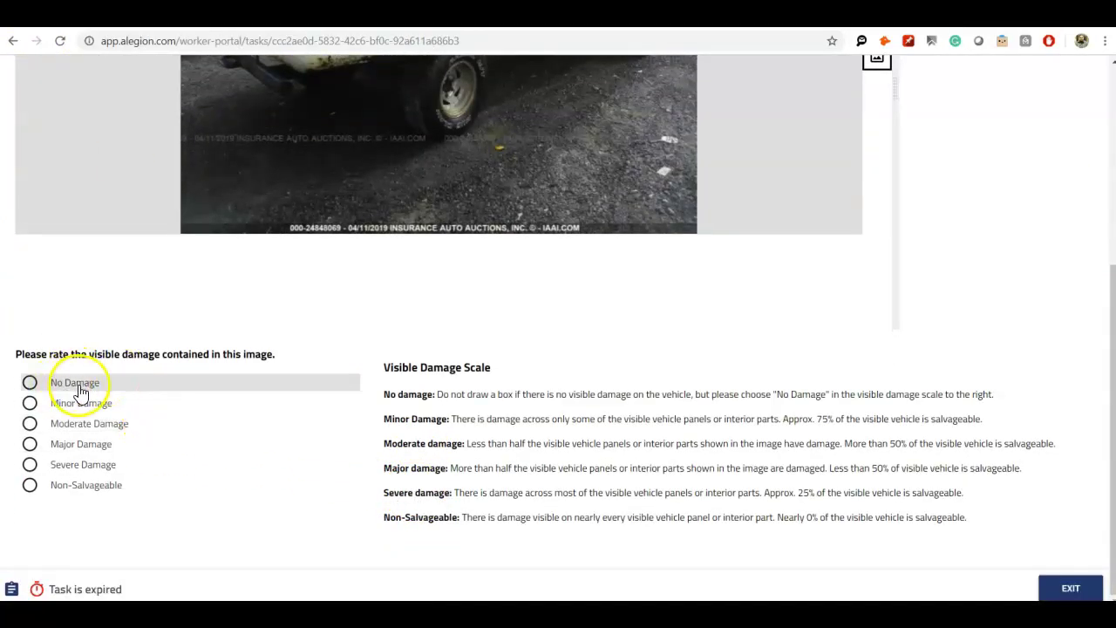
pyautogui.moveTo(98, 413)
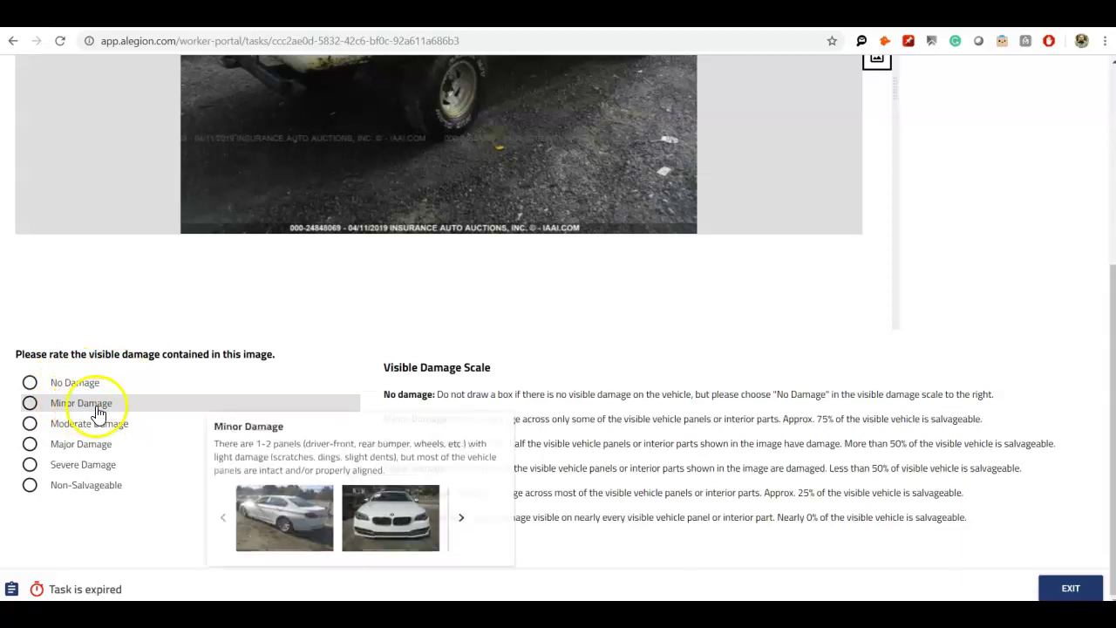
pyautogui.moveTo(127, 434)
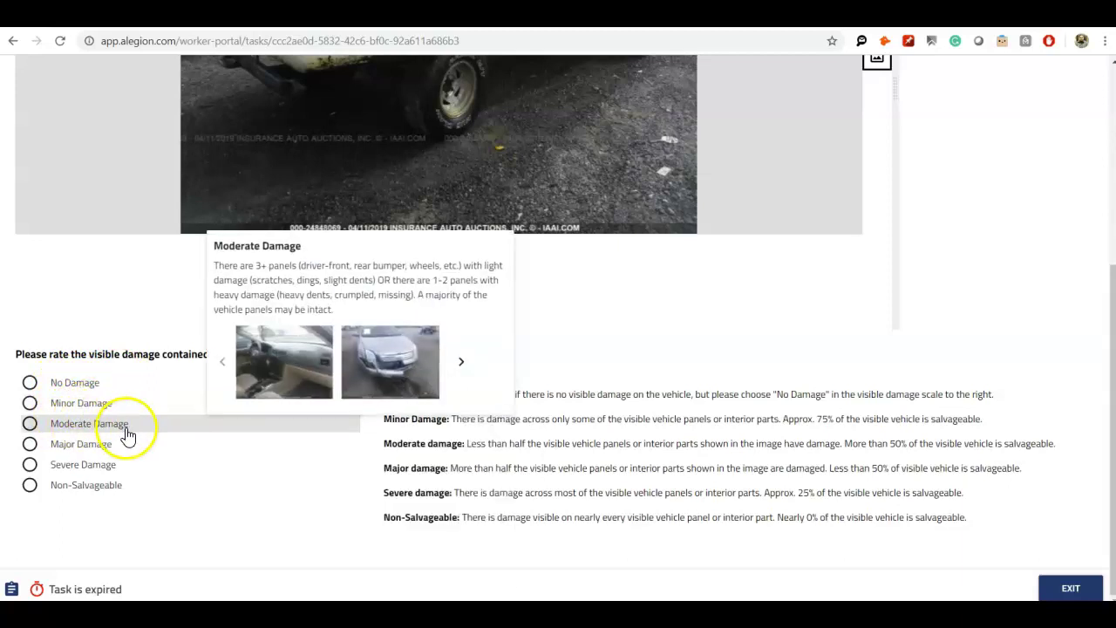
pyautogui.moveTo(96, 453)
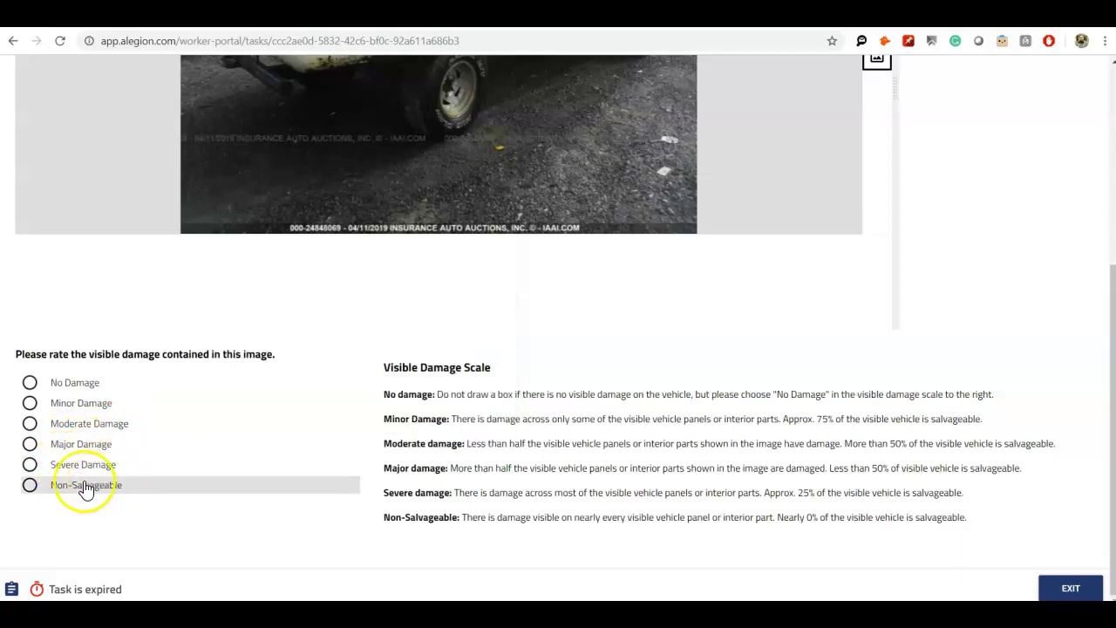
pyautogui.moveTo(117, 493)
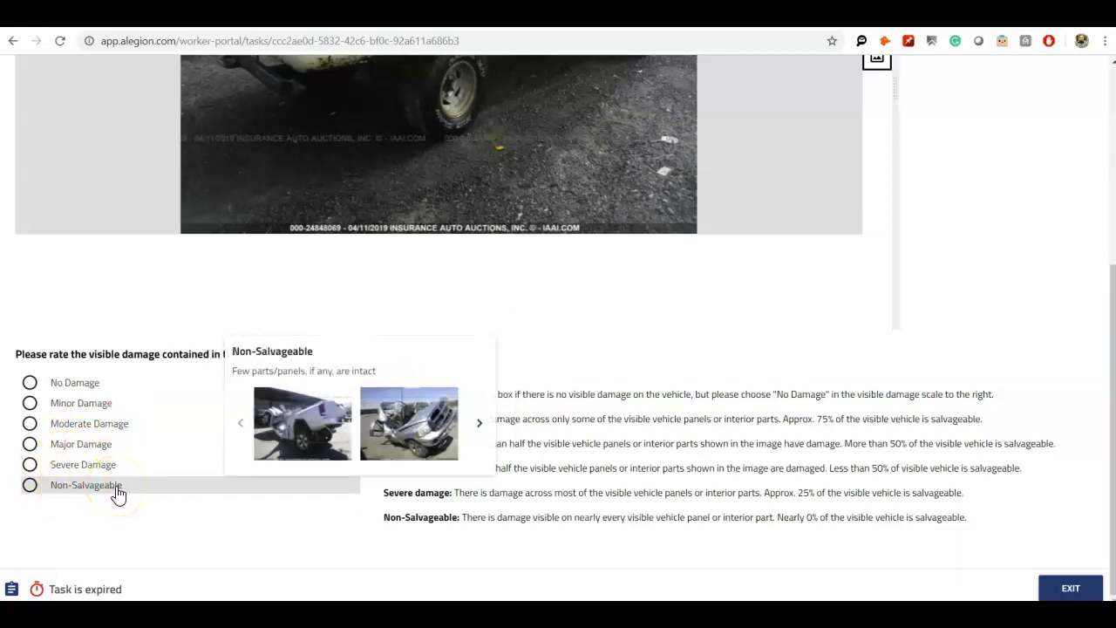
# Step: Read the training guide's No Damage instructions and examples, and its definition of Minor Damage
pyautogui.click(929, 16)
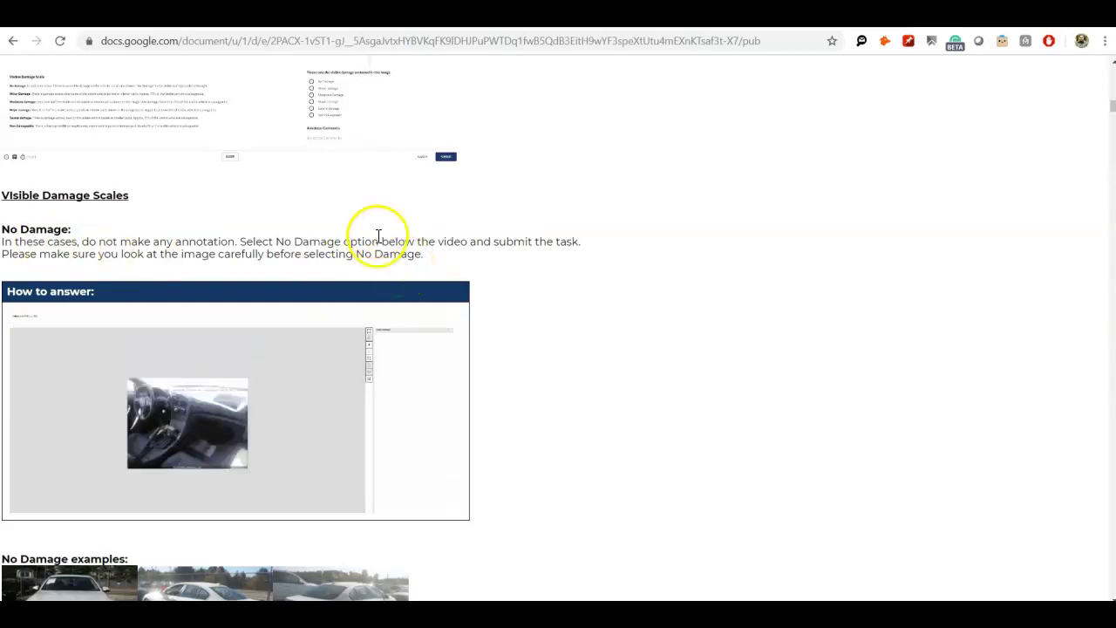
pyautogui.scroll(-1, 409, 411)
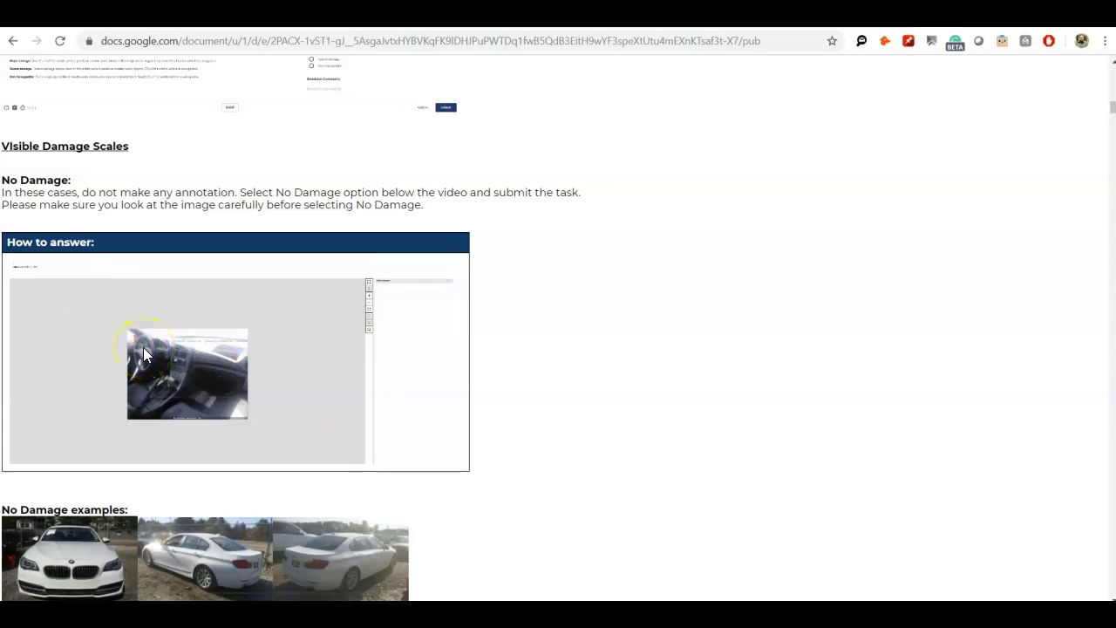
pyautogui.scroll(-3, 142, 340)
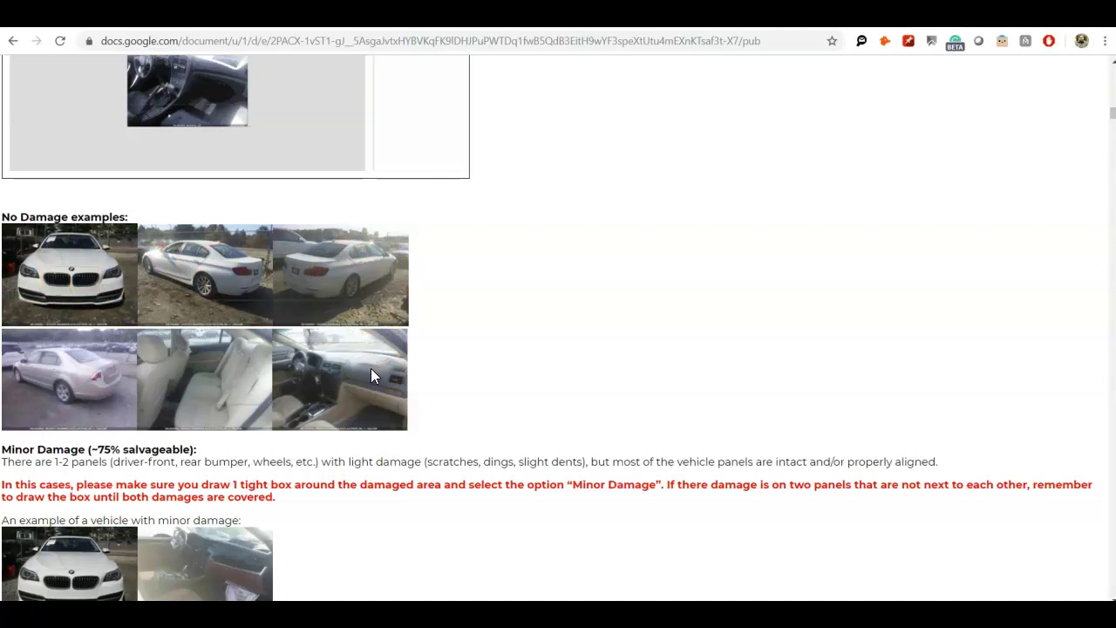
pyautogui.scroll(-1, 371, 370)
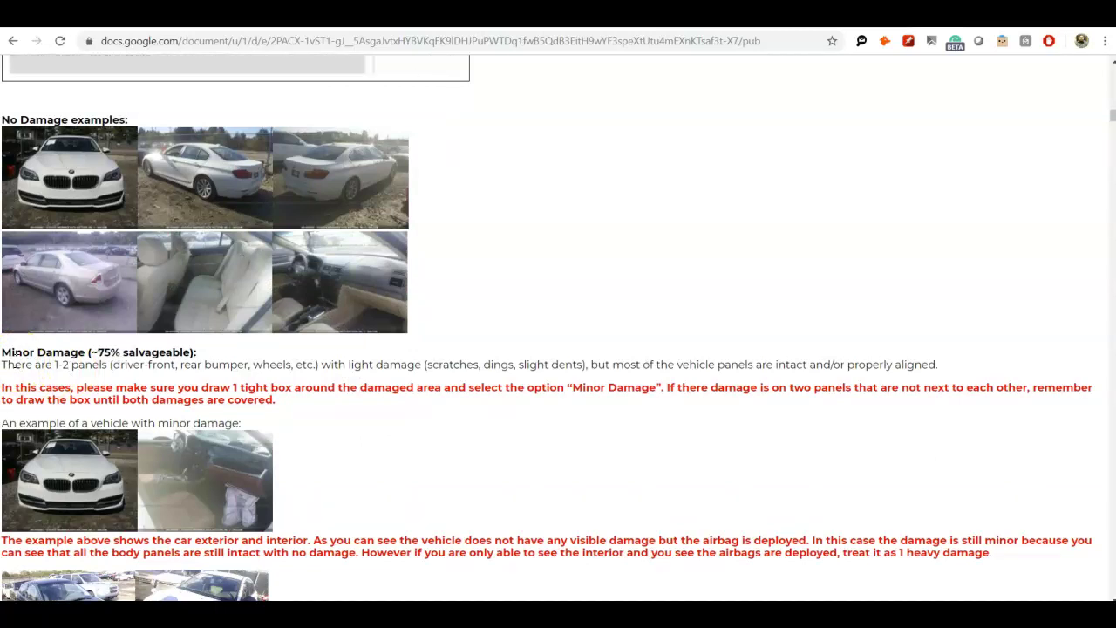
pyautogui.click(17, 361)
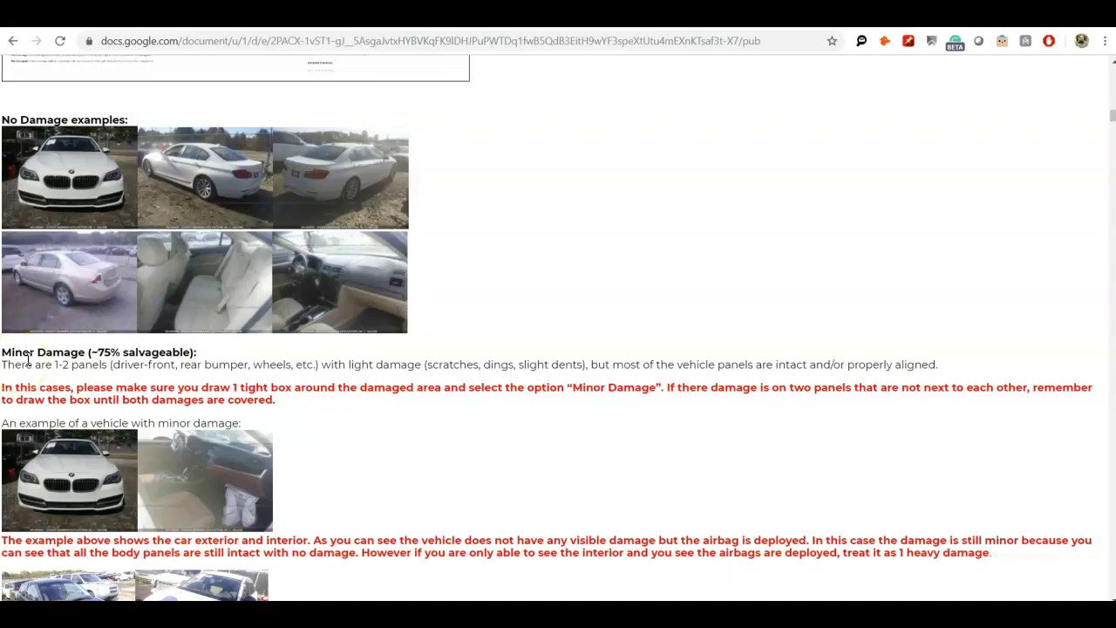
pyautogui.click(41, 364)
pyautogui.click(63, 367)
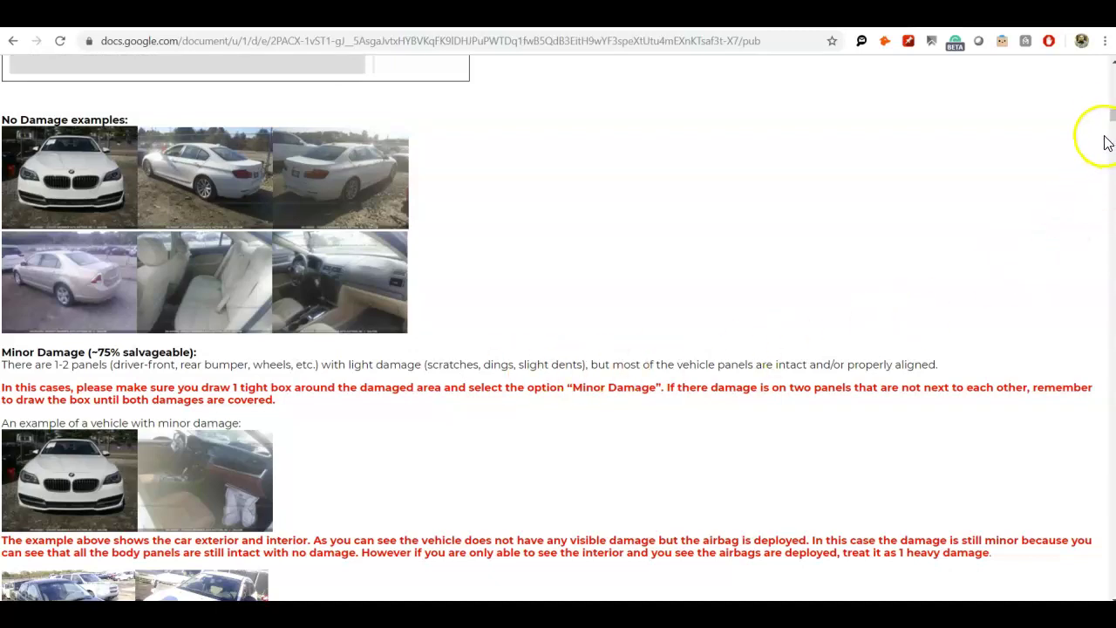
# Step: Skim further through the training guide, and return to the Minor Damage box-drawing rule and its vehicle example
pyautogui.moveTo(1109, 120); pyautogui.dragTo(1112, 405)
pyautogui.click(599, 339)
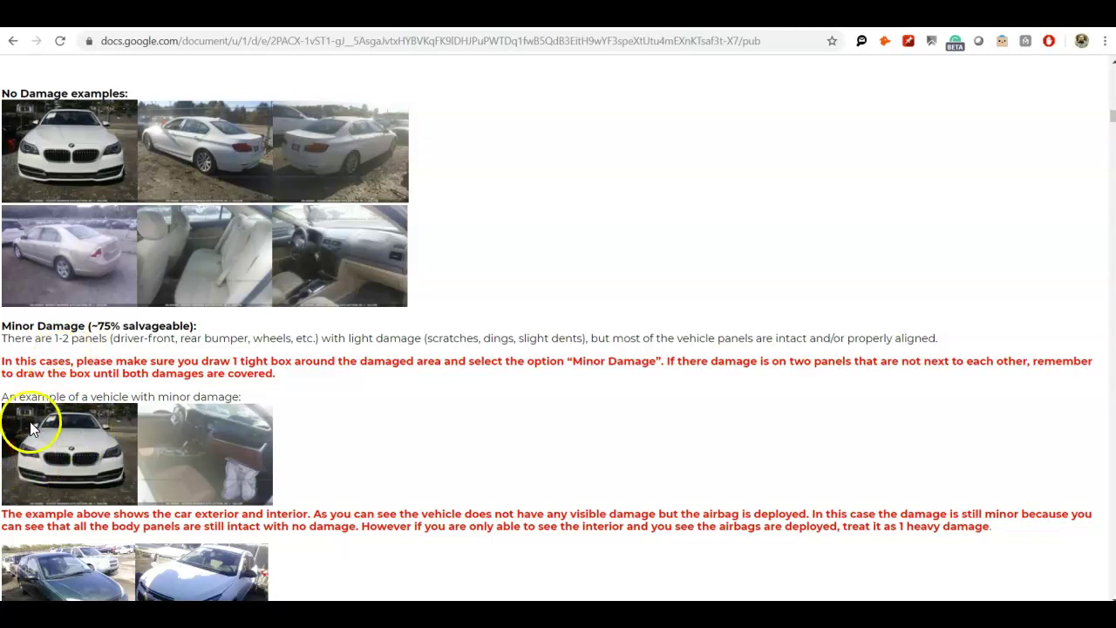
pyautogui.click(114, 367)
pyautogui.click(95, 392)
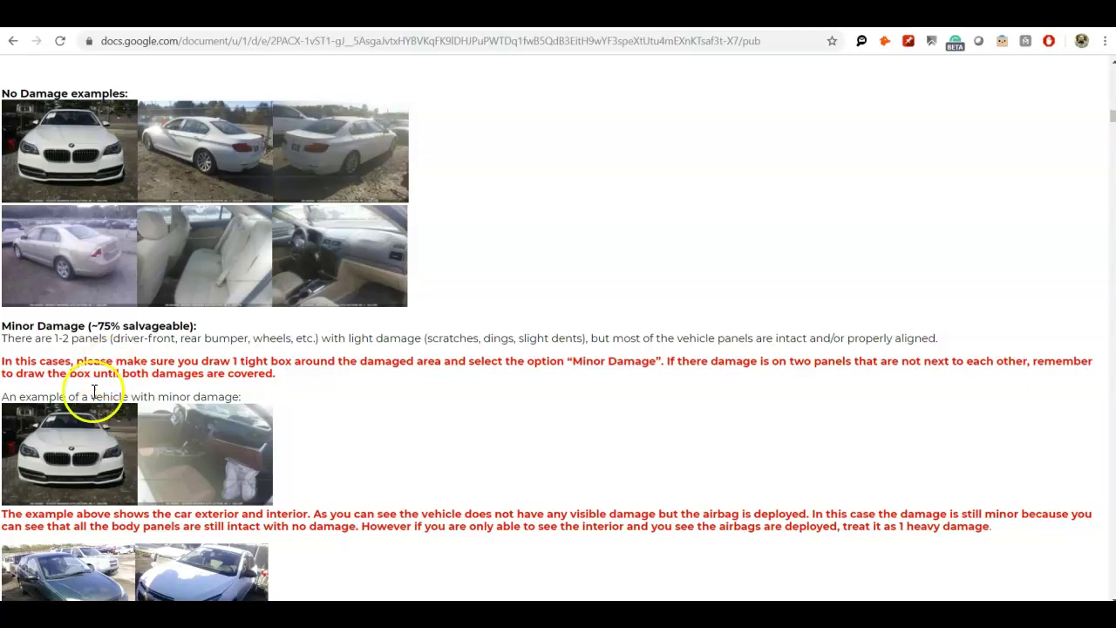
# Step: Read the training guide's Minor Damage examples, including the note on deployed airbags and the two additional vehicle photos
pyautogui.scroll(-1, 91, 414)
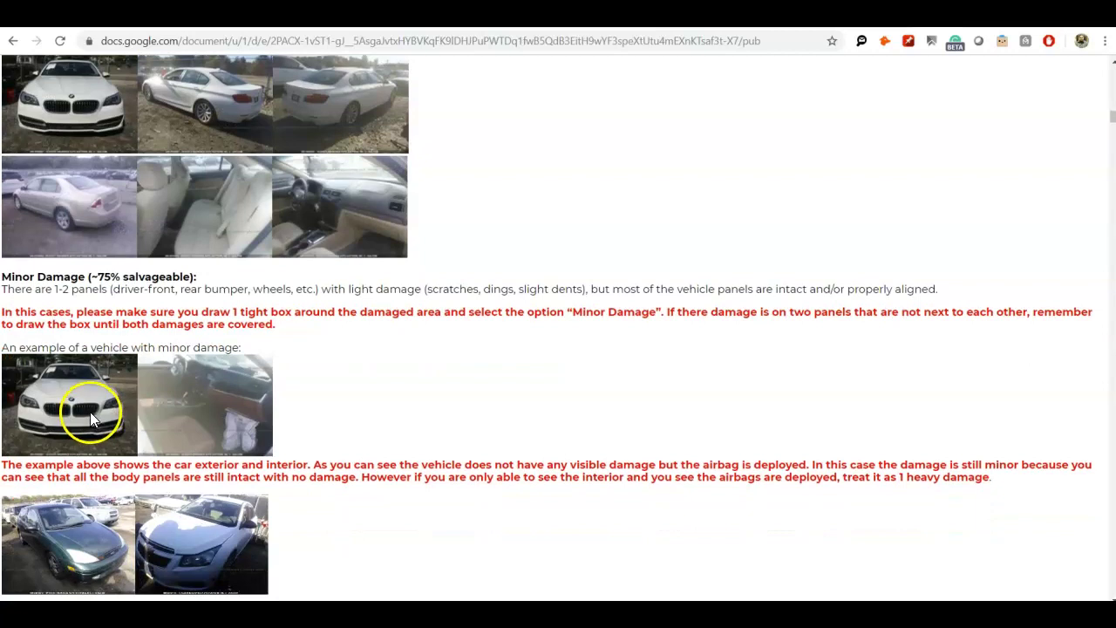
pyautogui.scroll(-1, 89, 411)
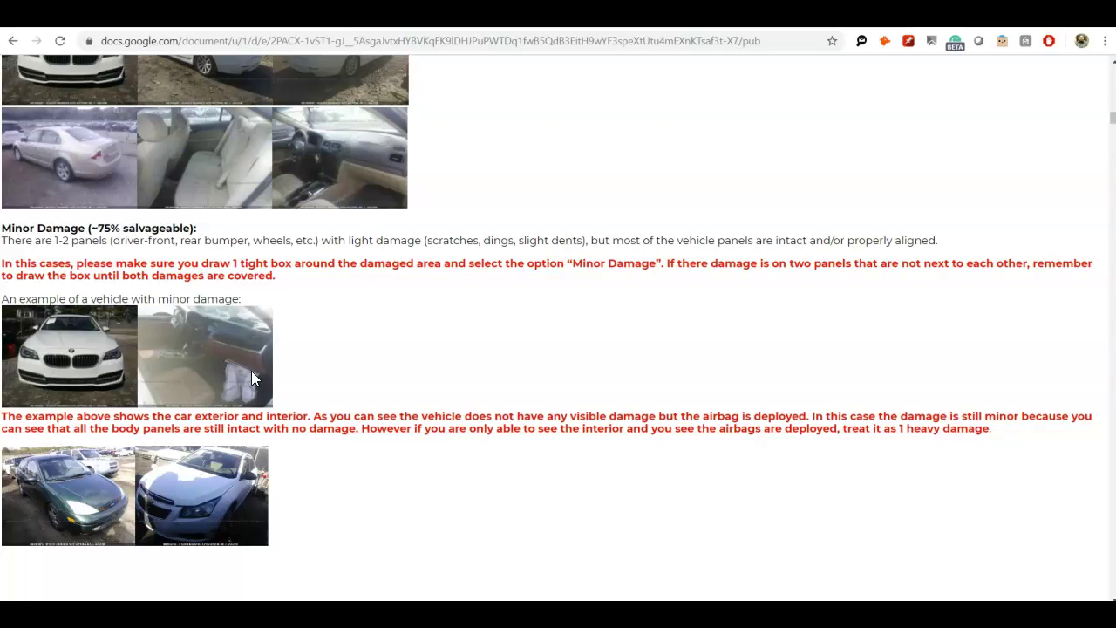
pyautogui.scroll(-3, 253, 378)
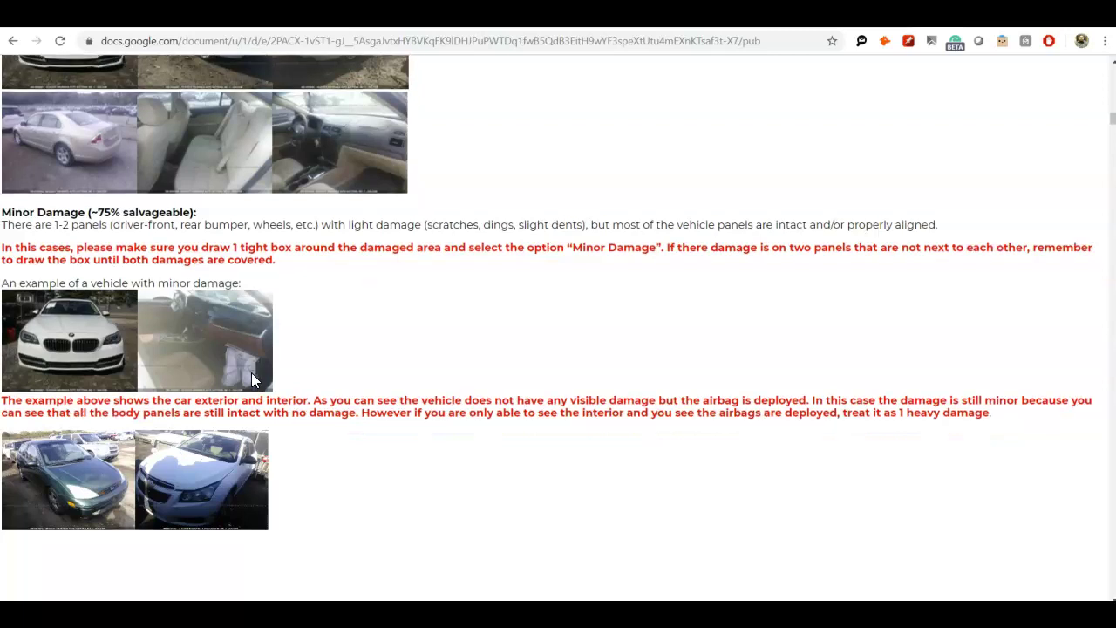
# Step: Read the Moderate damage definition, box-drawing rule and example vehicles, highlighting "1-2" in the panel criteria
pyautogui.scroll(-2, 253, 380)
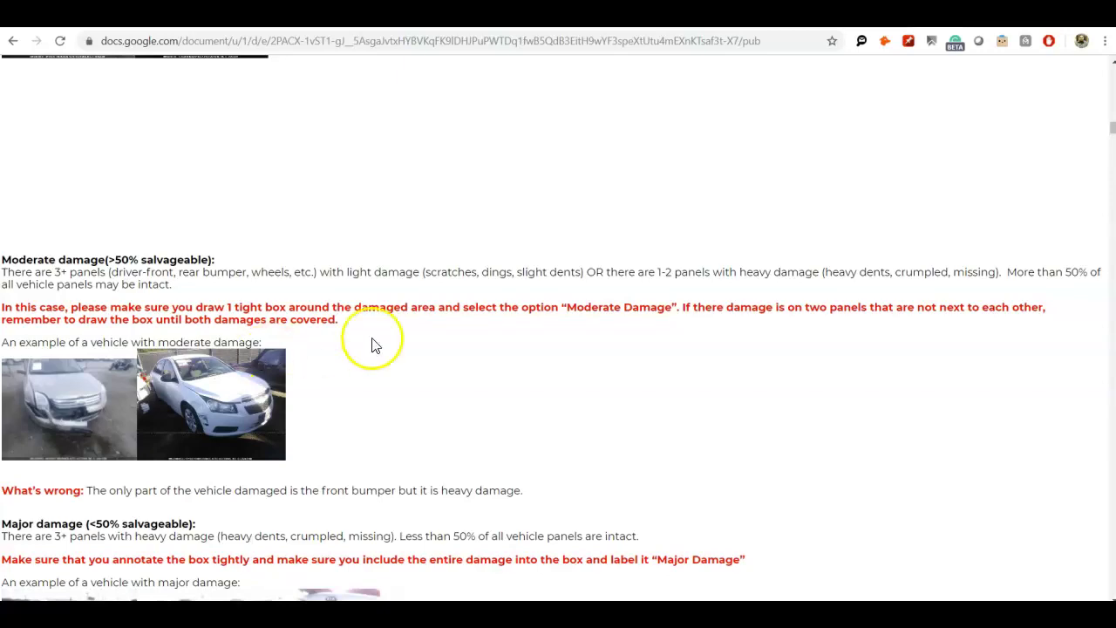
pyautogui.moveTo(1111, 133); pyautogui.dragTo(1111, 354)
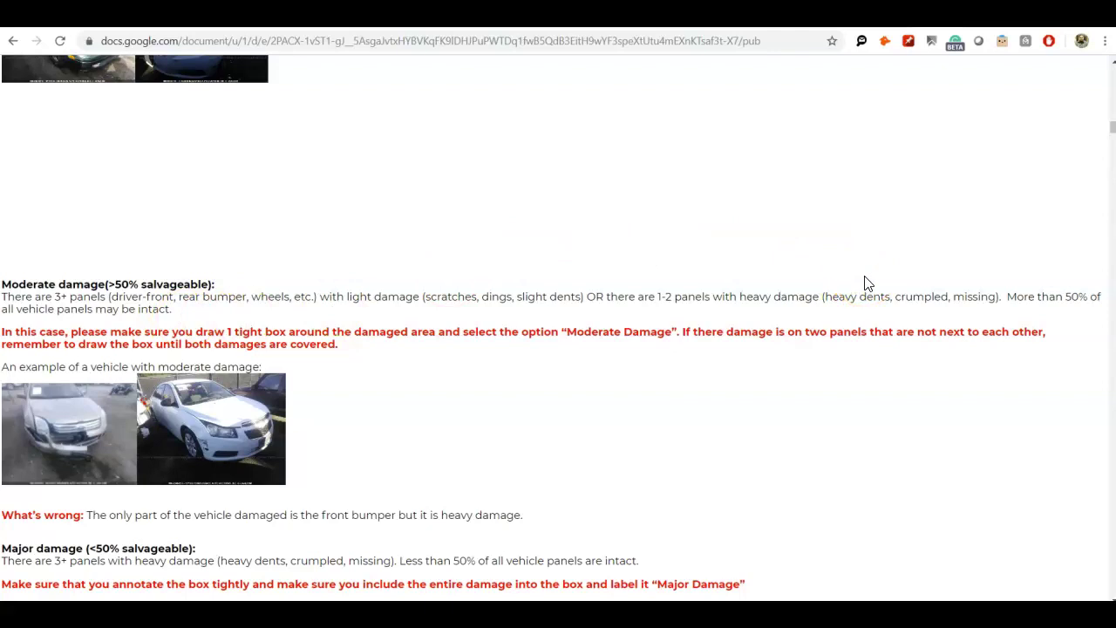
pyautogui.scroll(-1, 866, 283)
pyautogui.click(728, 312)
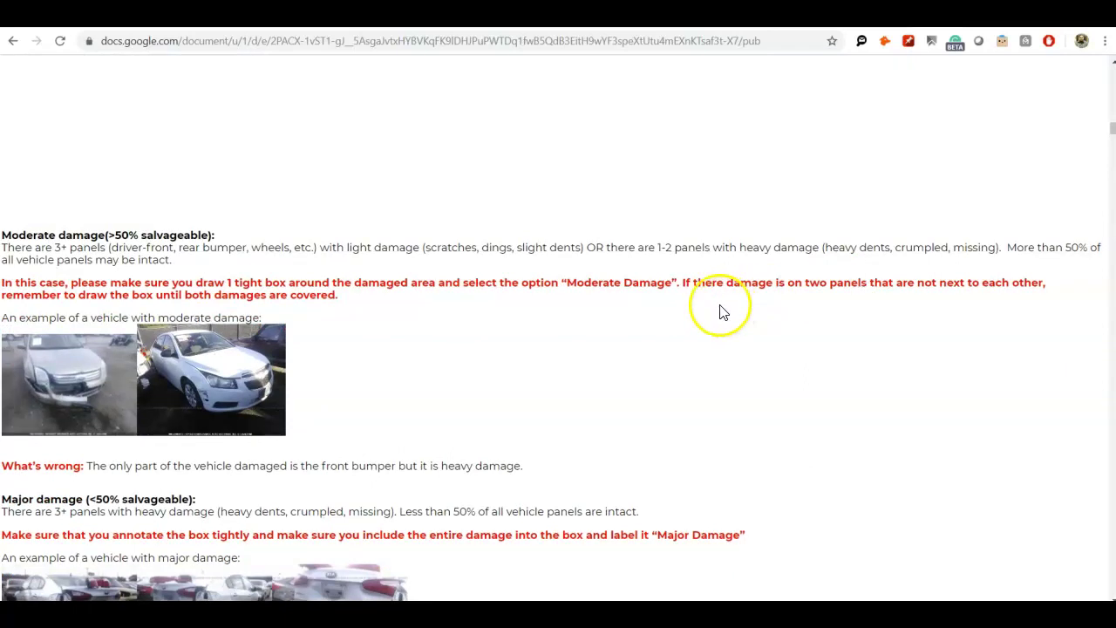
pyautogui.scroll(-1, 174, 306)
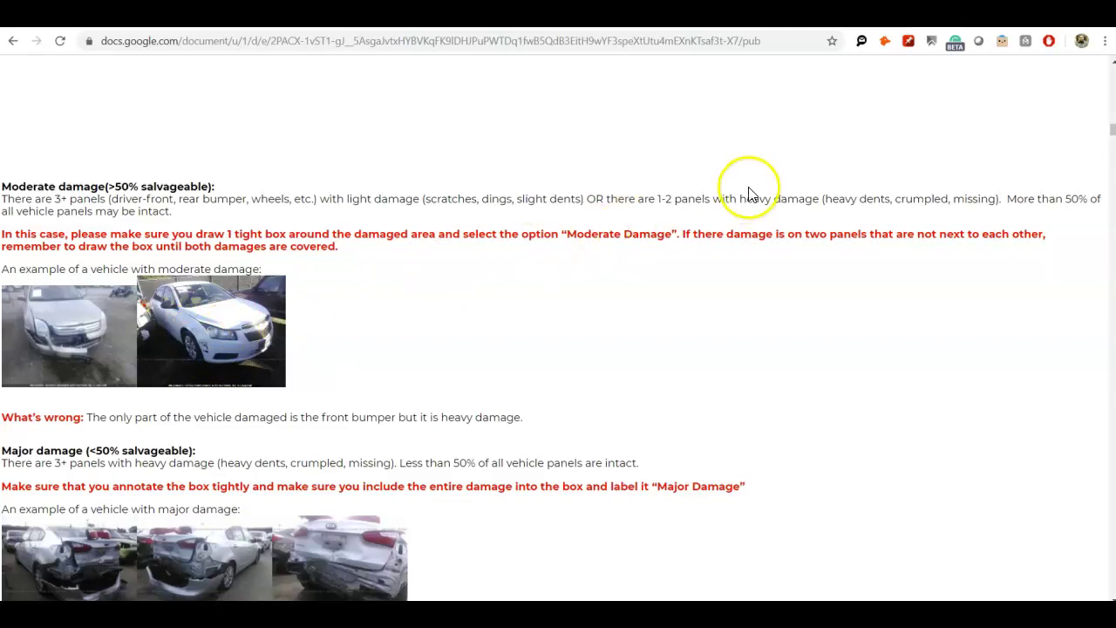
pyautogui.moveTo(658, 198); pyautogui.dragTo(674, 198)
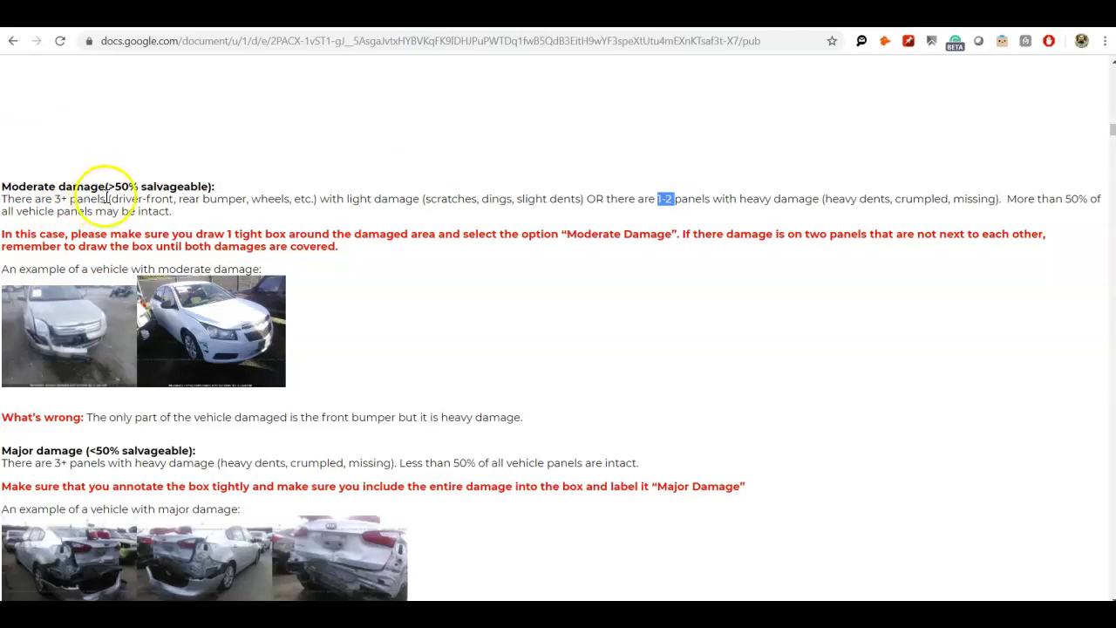
# Step: Read the Major damage, Severe damage and Non-Salvageable definitions with their example photos, continuing to the Identifying Damaged Areas section
pyautogui.scroll(-3, 352, 305)
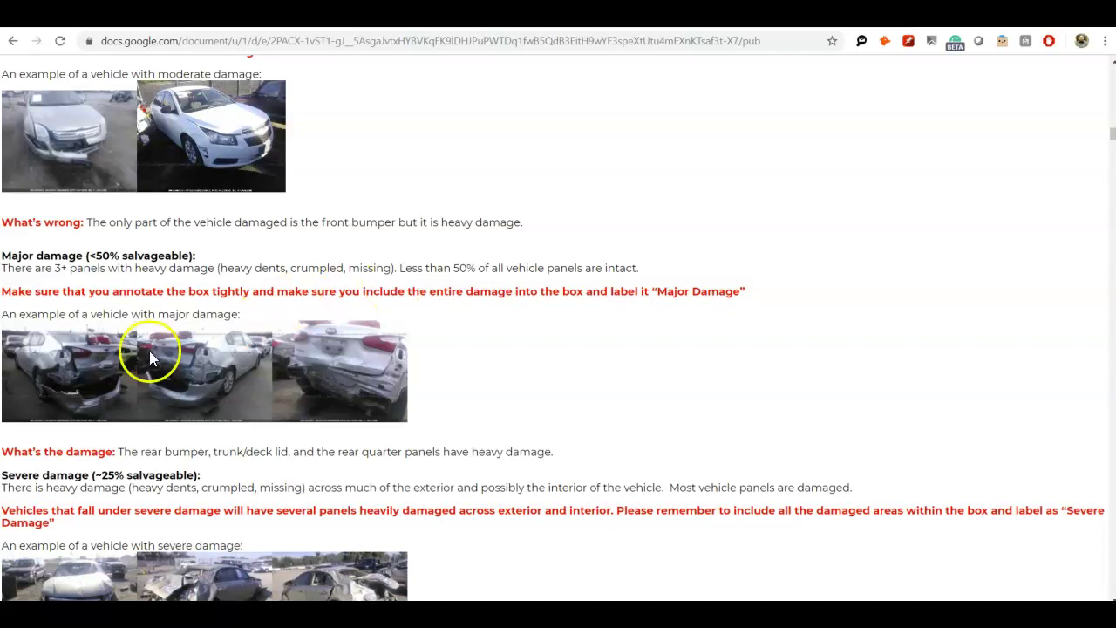
pyautogui.scroll(-1, 2, 356)
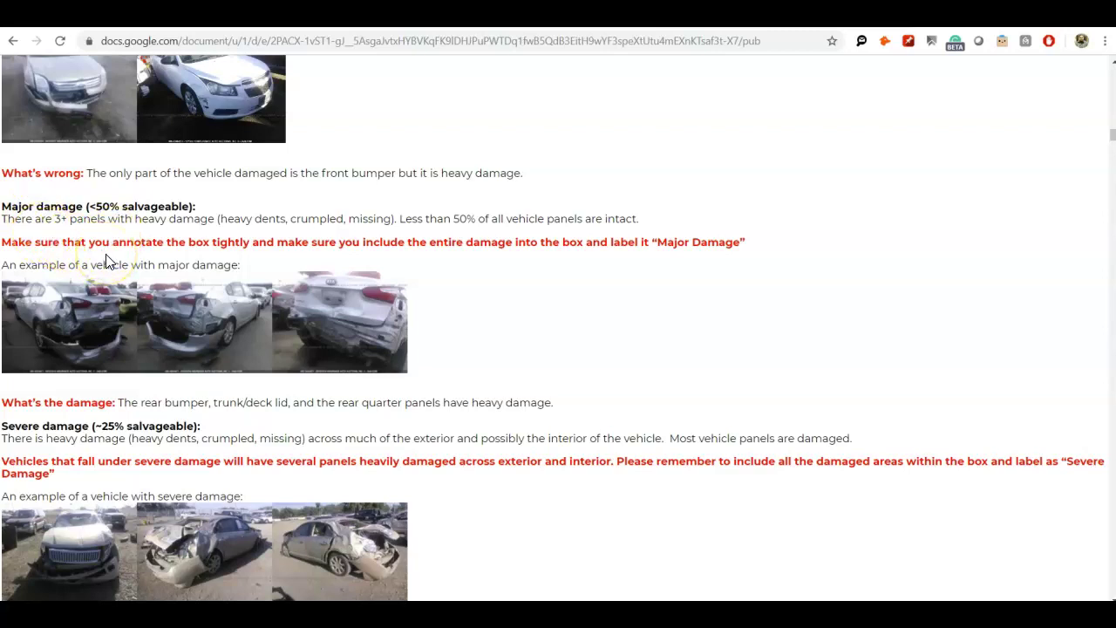
pyautogui.scroll(-2, 106, 256)
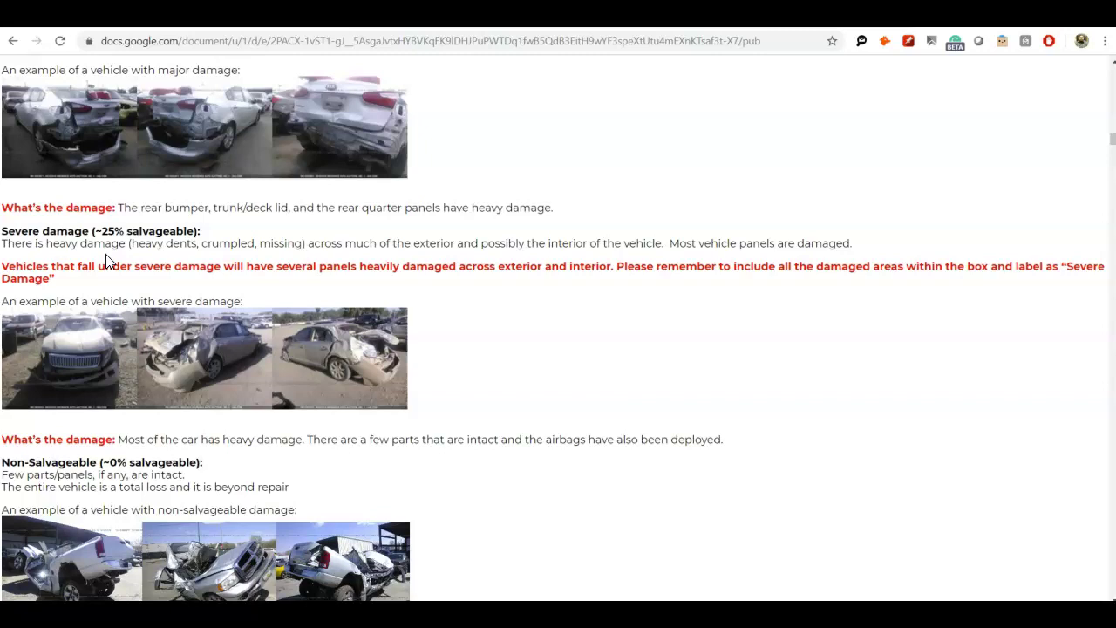
pyautogui.scroll(-2, 106, 259)
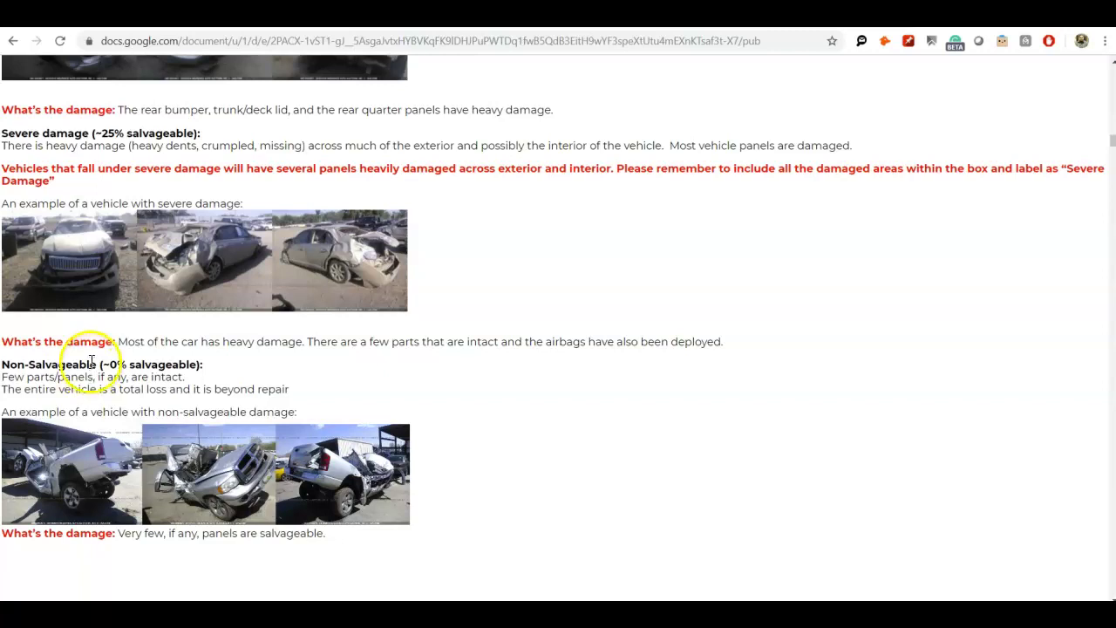
pyautogui.scroll(-3, 92, 370)
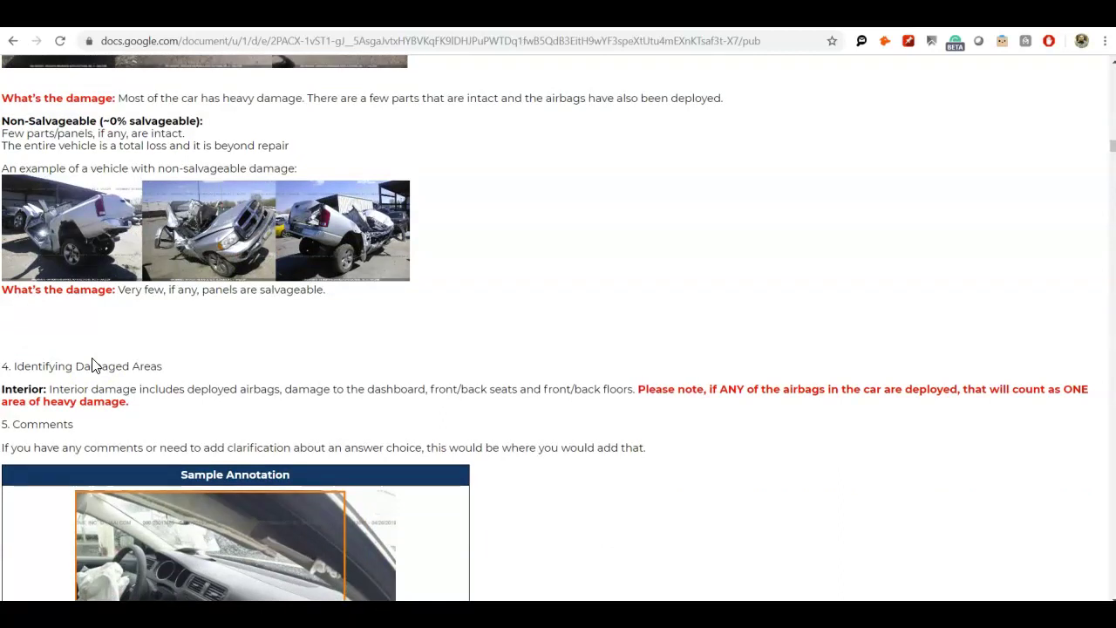
# Step: Return to the Minor Damage section to reread the airbag note, and skim back through the damage scales to Identifying Damaged Areas
pyautogui.scroll(15, 92, 365)
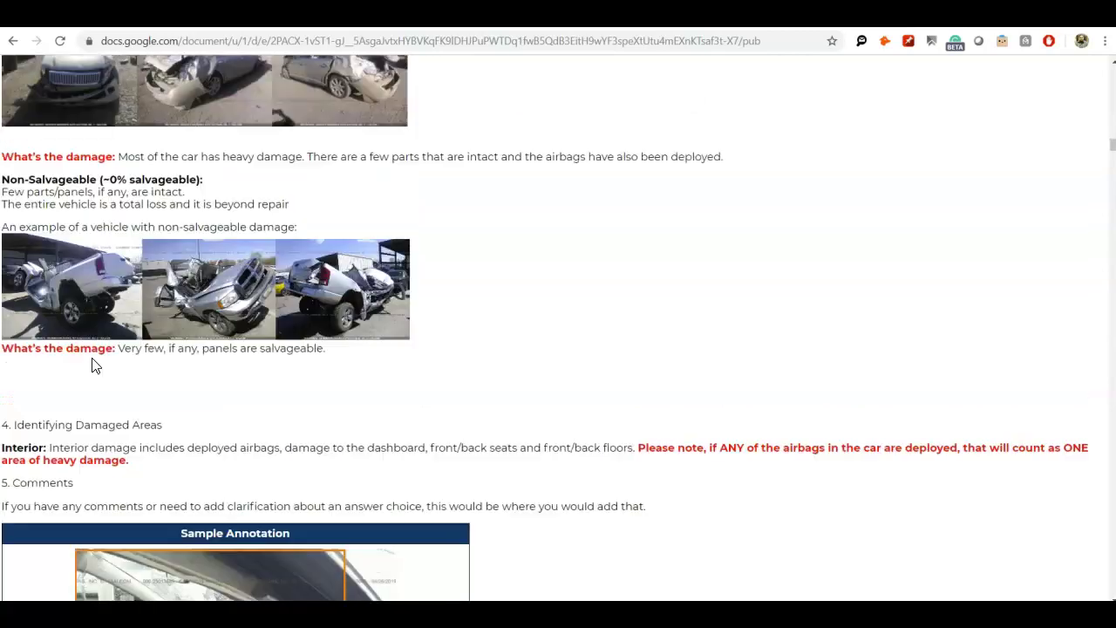
pyautogui.scroll(10, 96, 362)
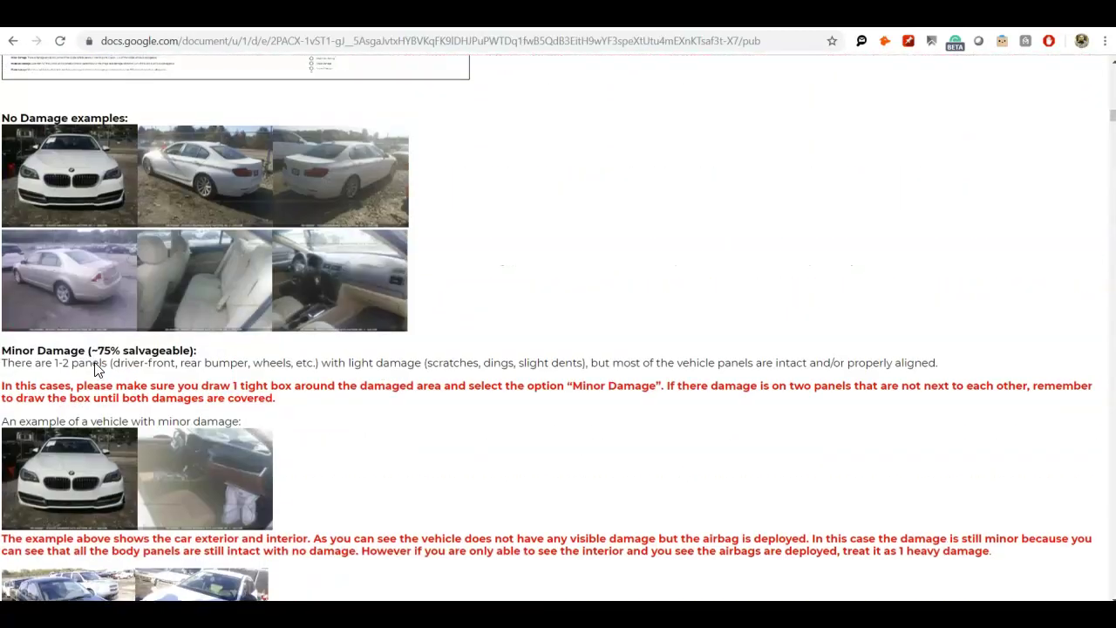
pyautogui.scroll(-2, 95, 378)
pyautogui.scroll(-2, 81, 418)
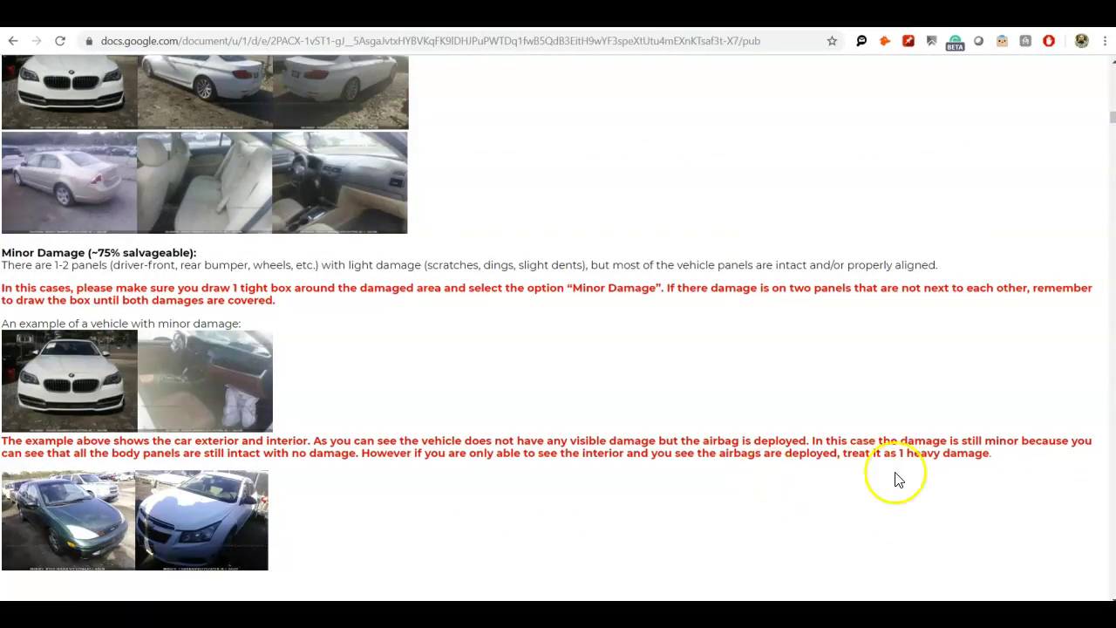
pyautogui.scroll(-3, 859, 418)
pyautogui.scroll(-7, 859, 418)
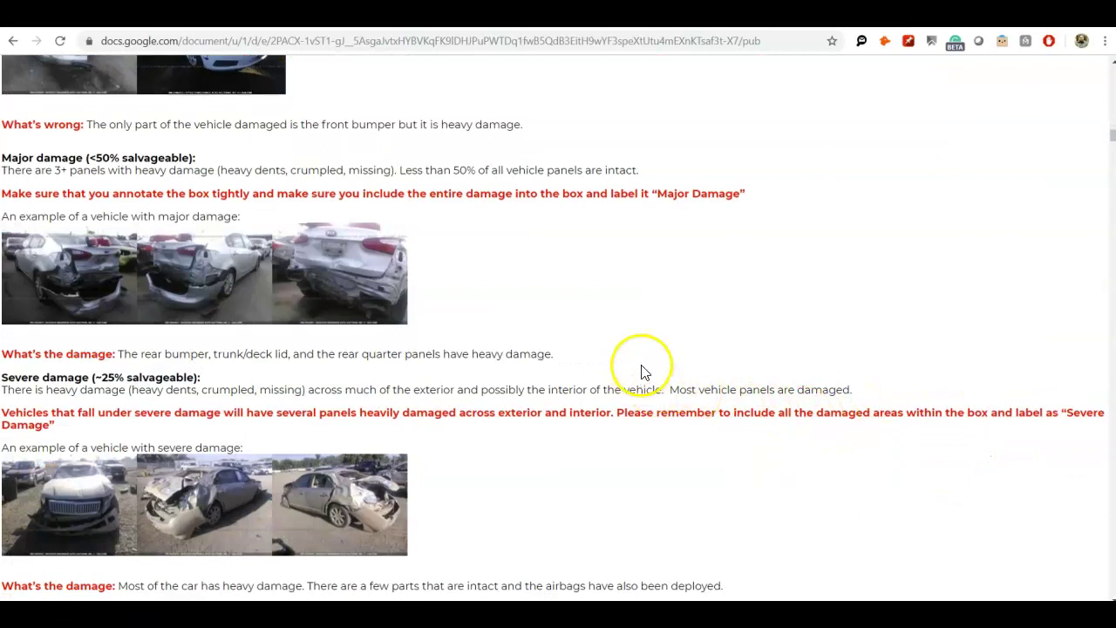
pyautogui.scroll(-4, 642, 369)
pyautogui.scroll(-1, 643, 369)
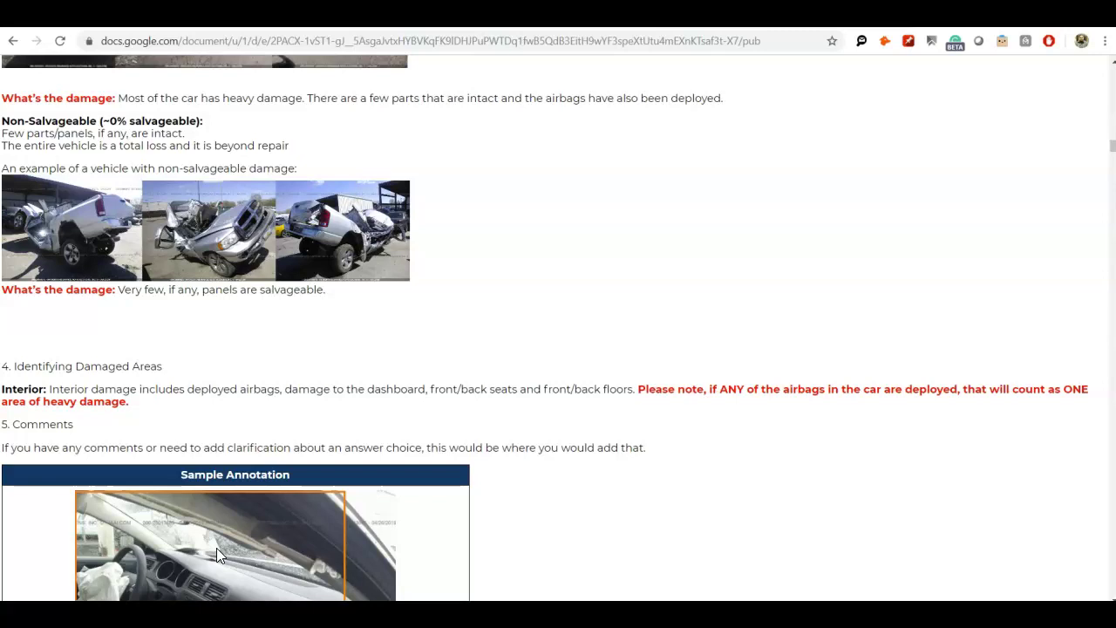
# Step: Examine the first Sample Annotation, showing a car interior with airbags, along with its damage severity and explanation
pyautogui.scroll(-3, 217, 547)
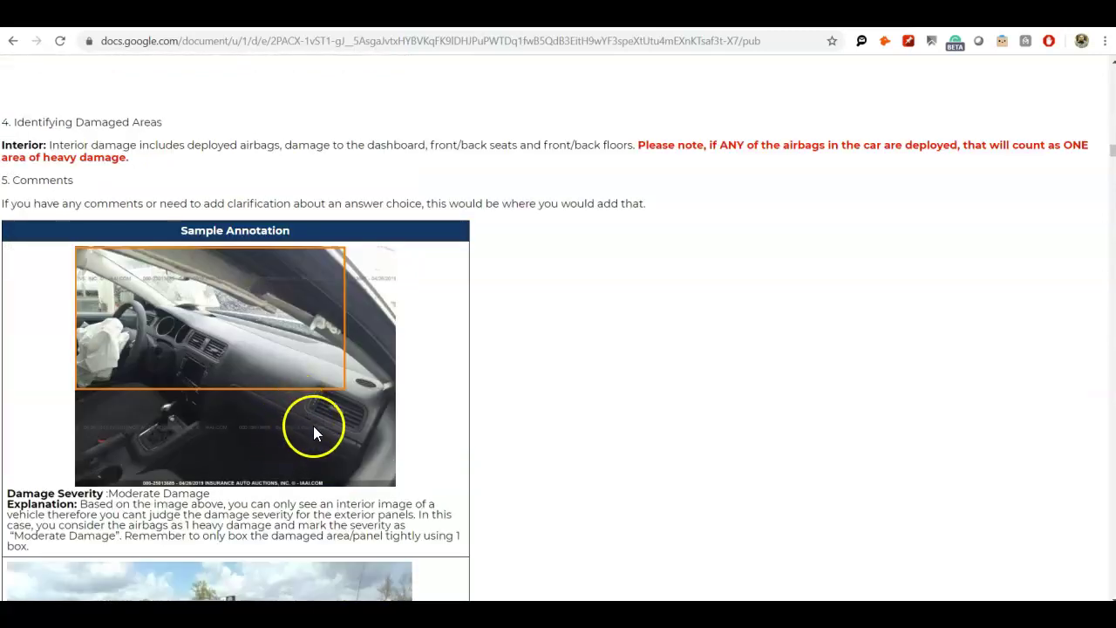
pyautogui.scroll(-1, 212, 446)
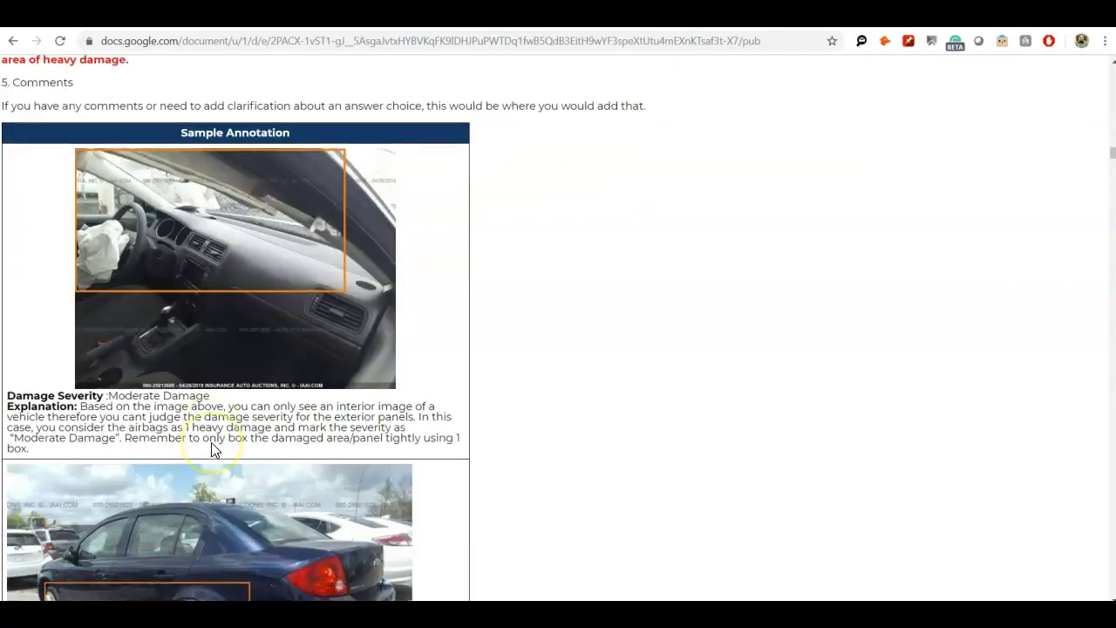
pyautogui.scroll(1, 211, 442)
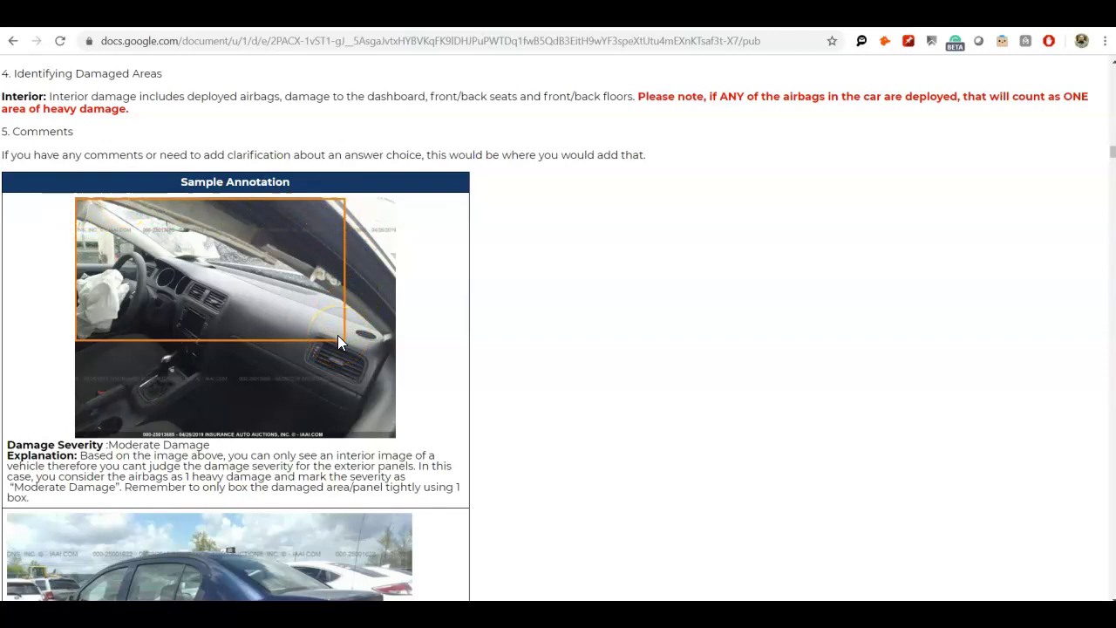
# Step: Study the blue sedan's flat-tire sample annotation and compare its box with the one on the red car's rear wheel
pyautogui.scroll(-5, 398, 327)
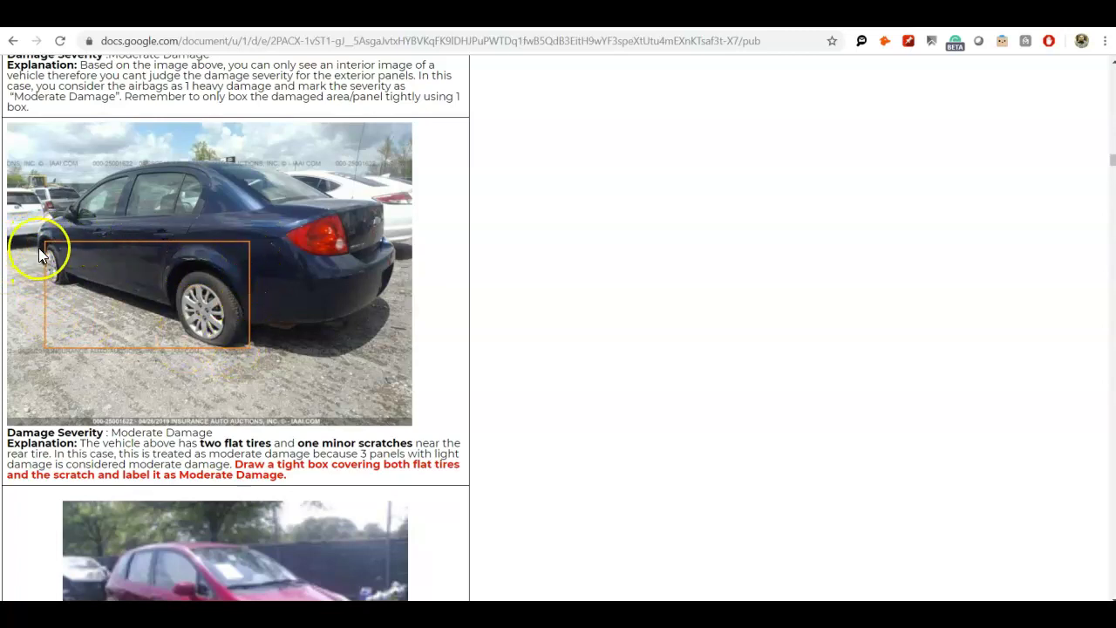
pyautogui.scroll(-2, 253, 304)
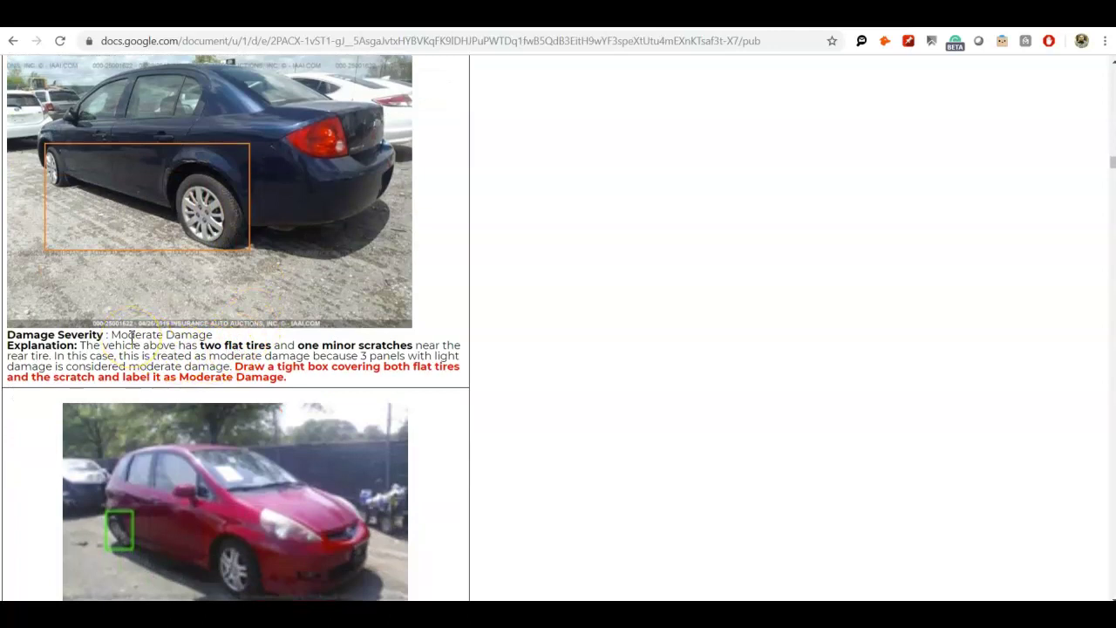
pyautogui.scroll(-3, 131, 335)
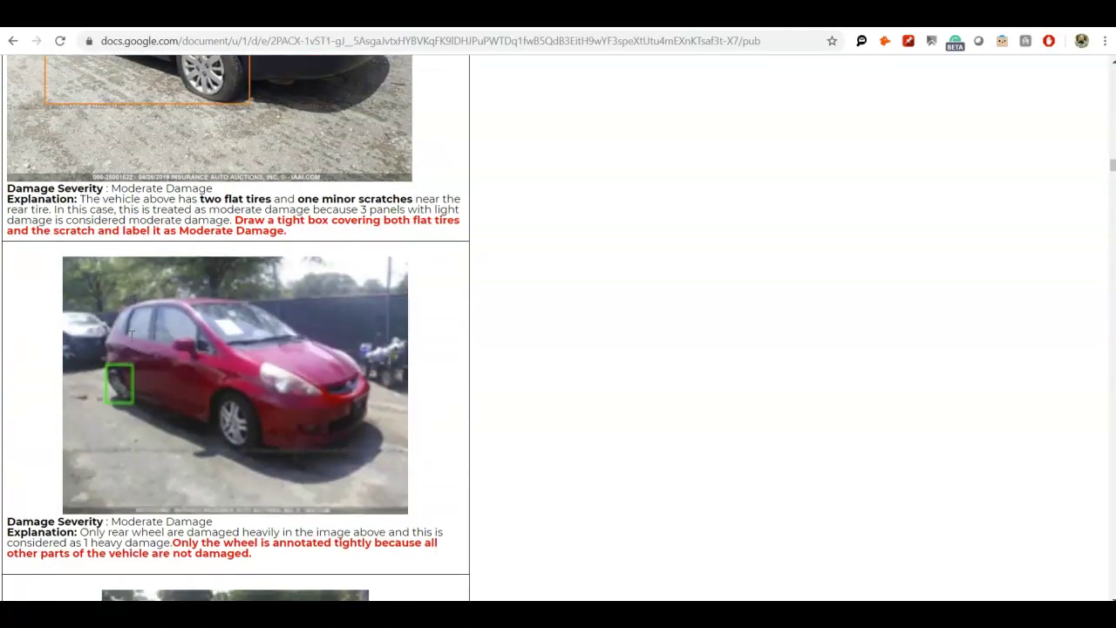
pyautogui.scroll(-2, 132, 335)
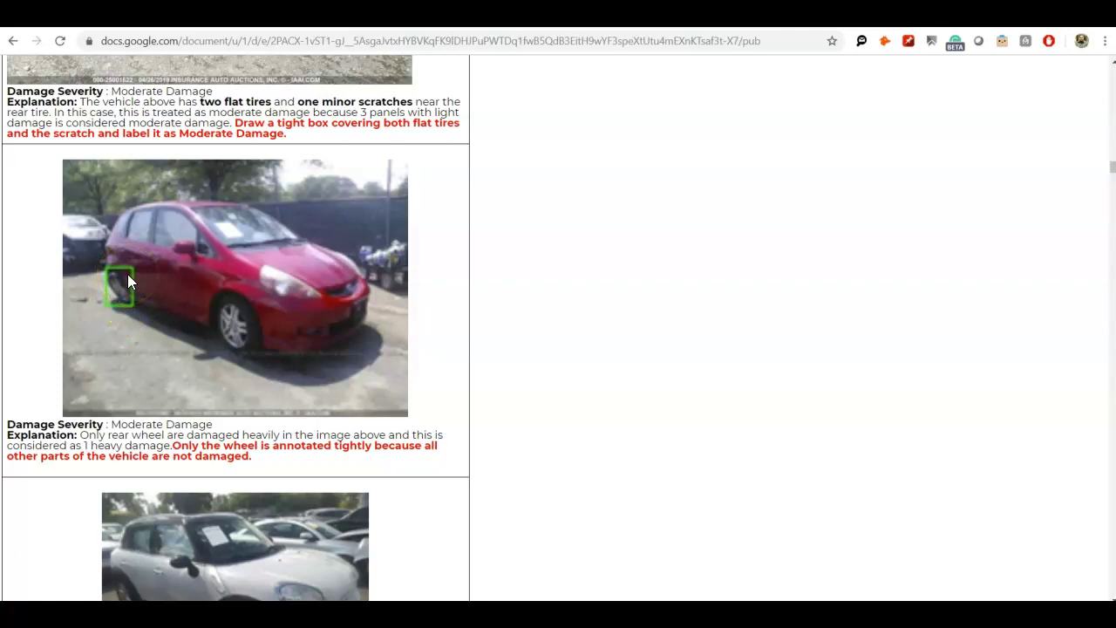
pyautogui.scroll(2, 144, 222)
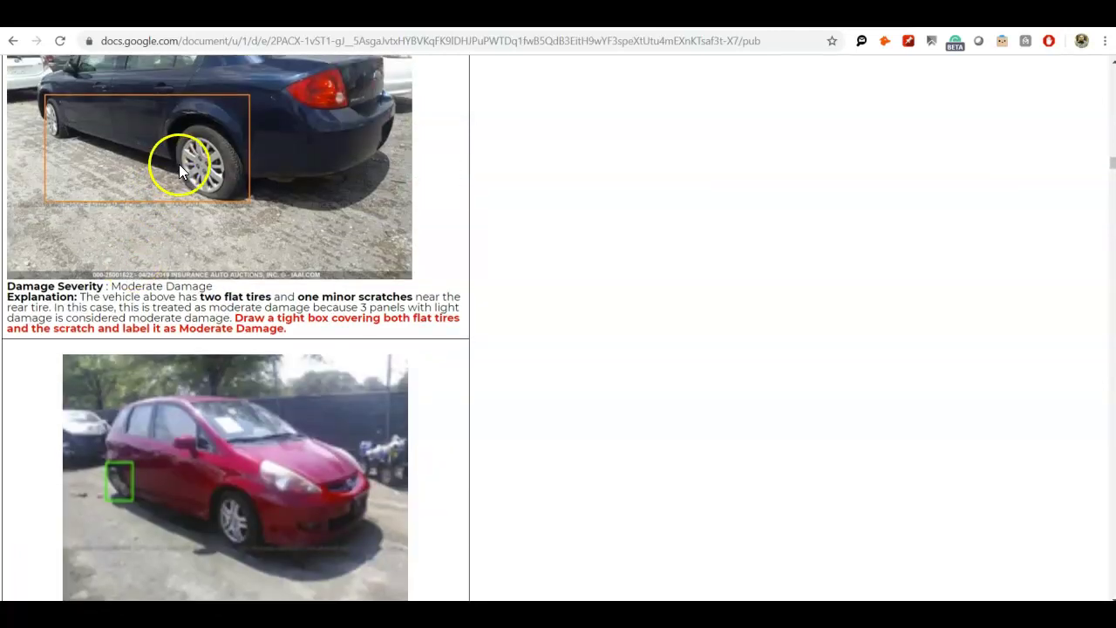
pyautogui.scroll(-1, 180, 194)
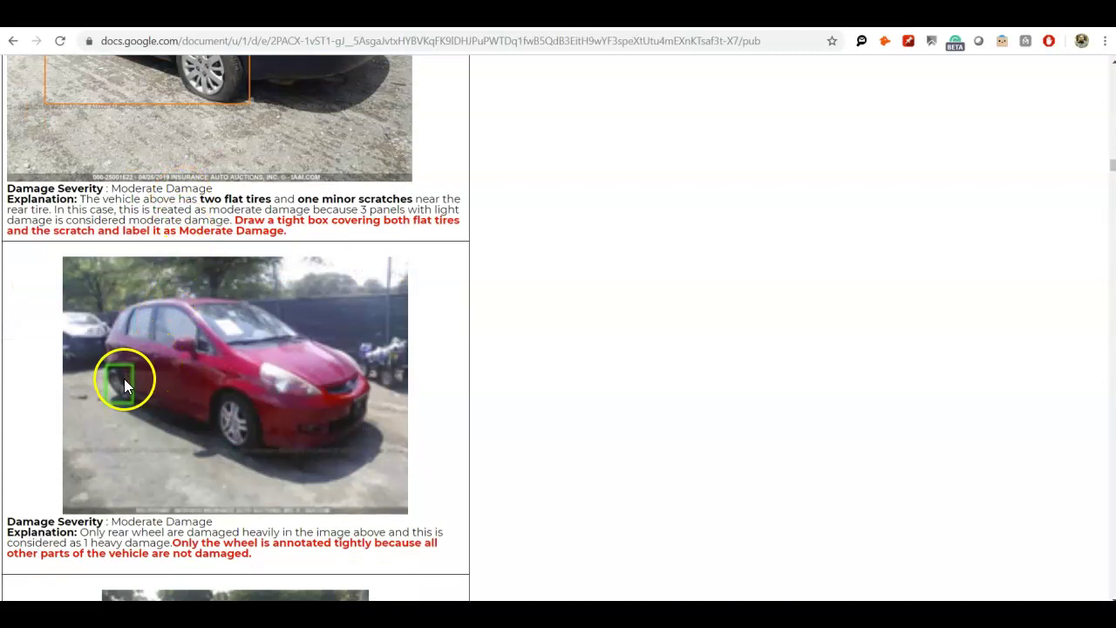
# Step: Read the damage severity and explanation for the red car's rear wheel sample annotation
pyautogui.scroll(-1, 123, 380)
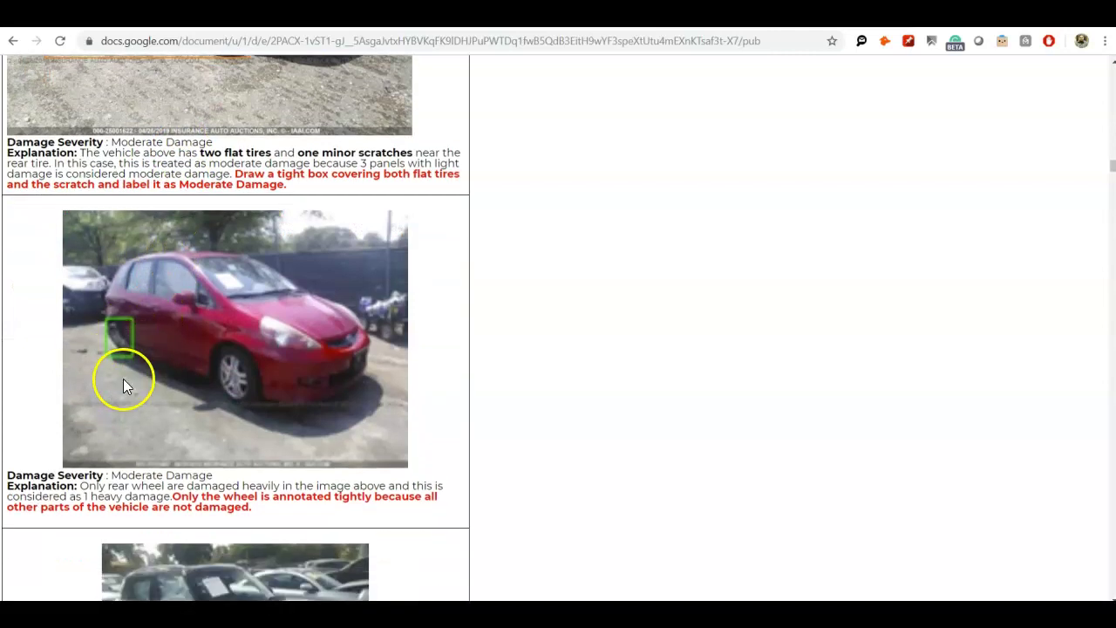
pyautogui.scroll(-1, 124, 378)
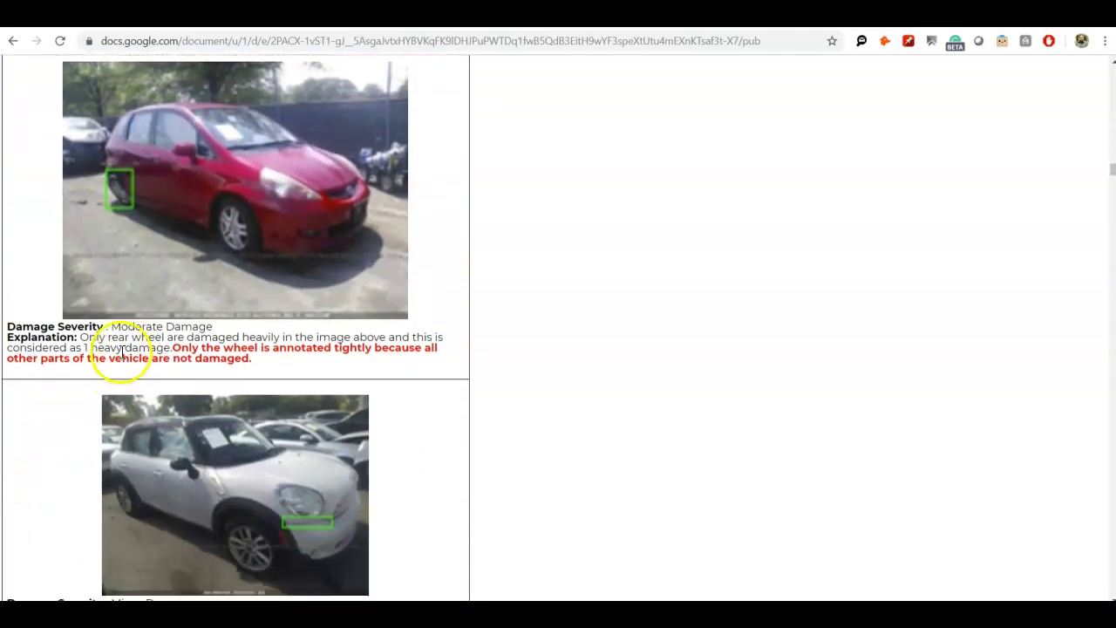
pyautogui.click(193, 328)
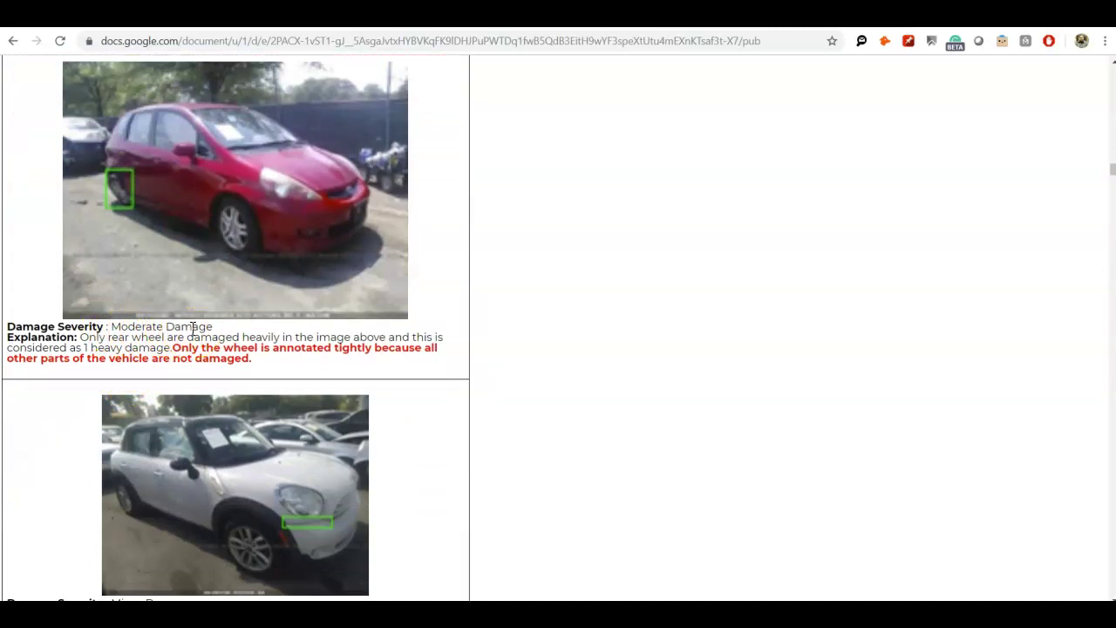
pyautogui.click(122, 301)
# Step: Review the white car's front bumper sample annotation, checking the guide's notes on reflections and partly detached panels in between
pyautogui.scroll(-1, 136, 337)
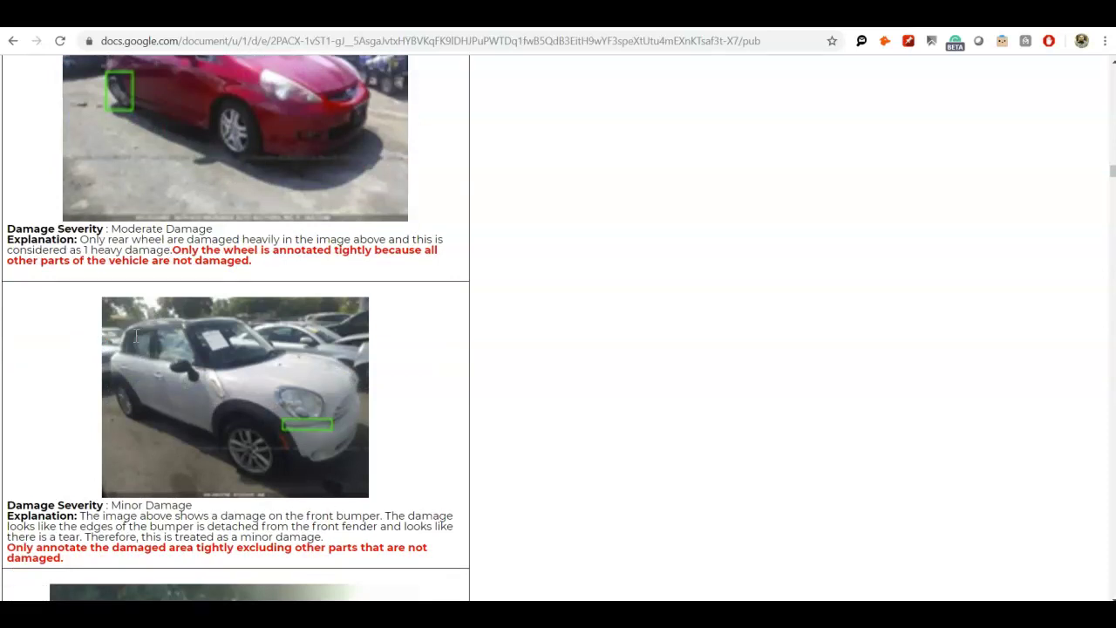
pyautogui.scroll(-2, 135, 335)
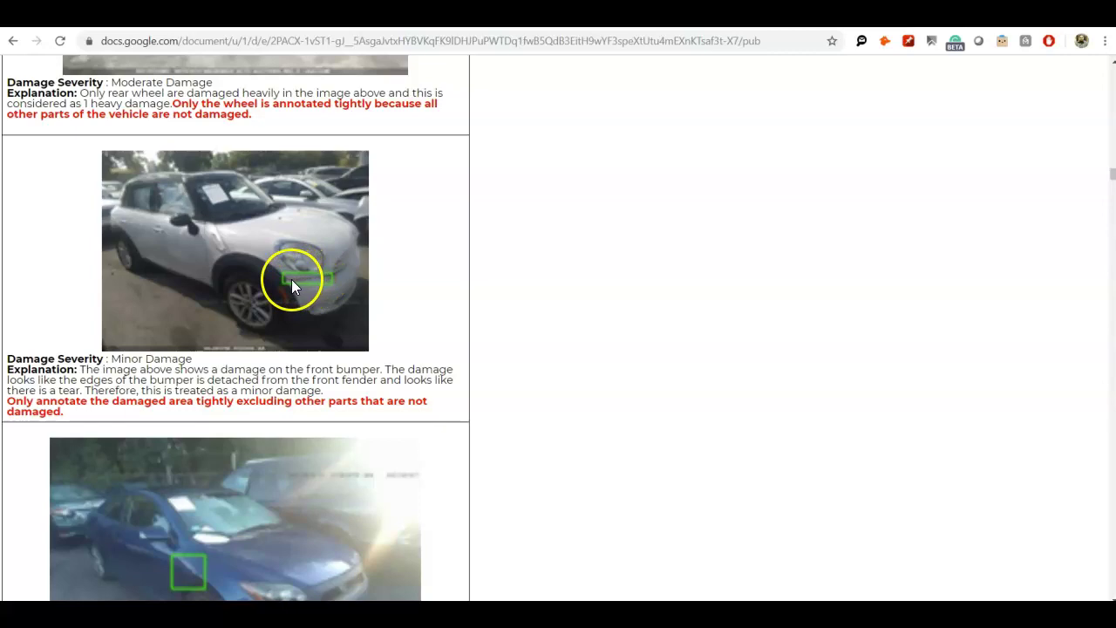
pyautogui.moveTo(1110, 175); pyautogui.dragTo(1111, 431)
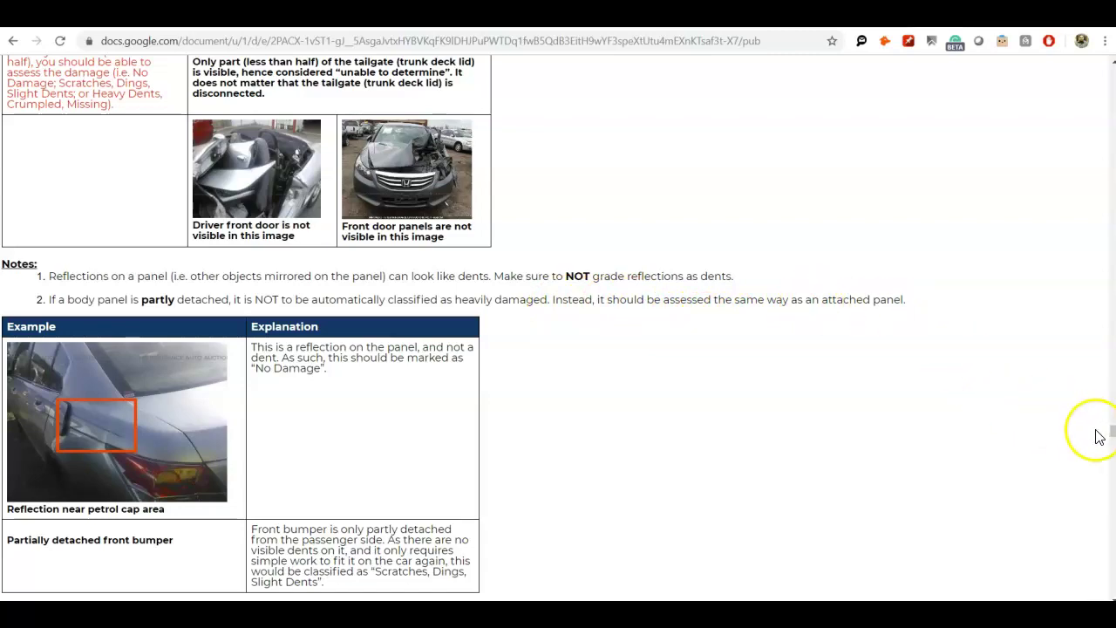
pyautogui.moveTo(1111, 429)
pyautogui.mouseDown()
pyautogui.moveTo(1089, 119)
pyautogui.moveTo(1099, 120)
pyautogui.moveTo(1110, 187)
pyautogui.moveTo(1110, 172)
pyautogui.mouseUp()
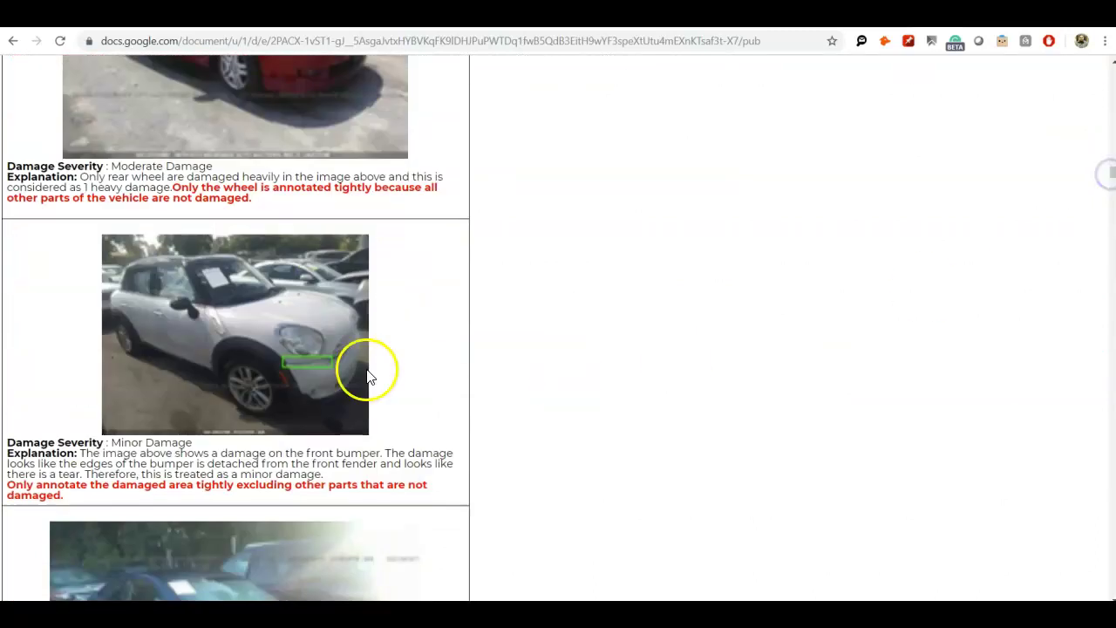
pyautogui.scroll(-2, 286, 357)
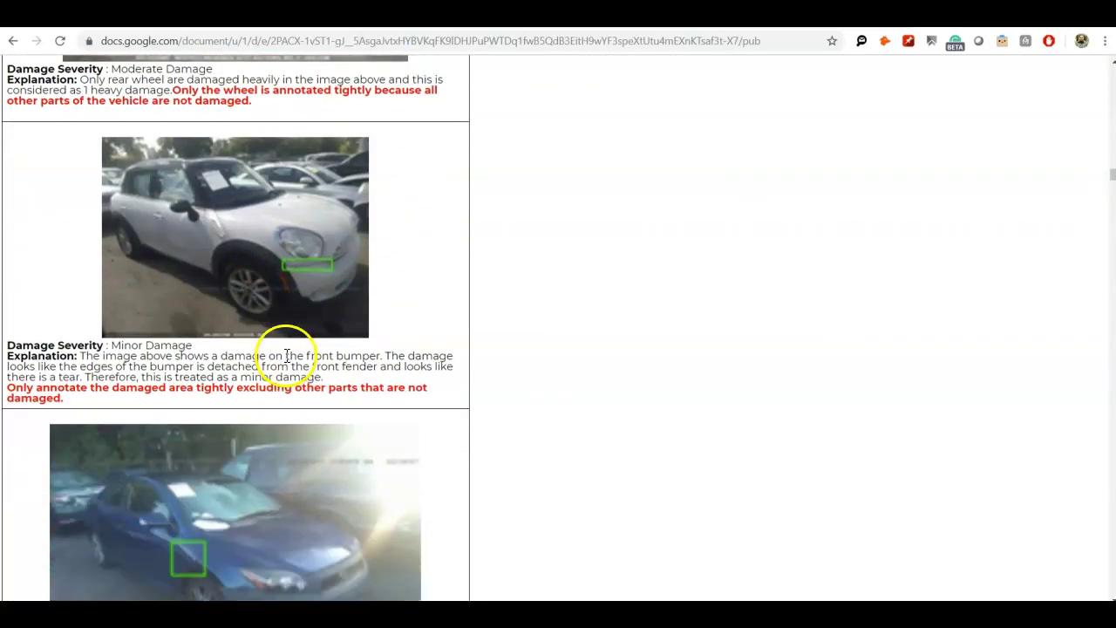
# Step: Review the sample annotations for the white car's front bumper, the blue car's scratched fender and the red pickup's extensive body damage
pyautogui.scroll(1, 287, 356)
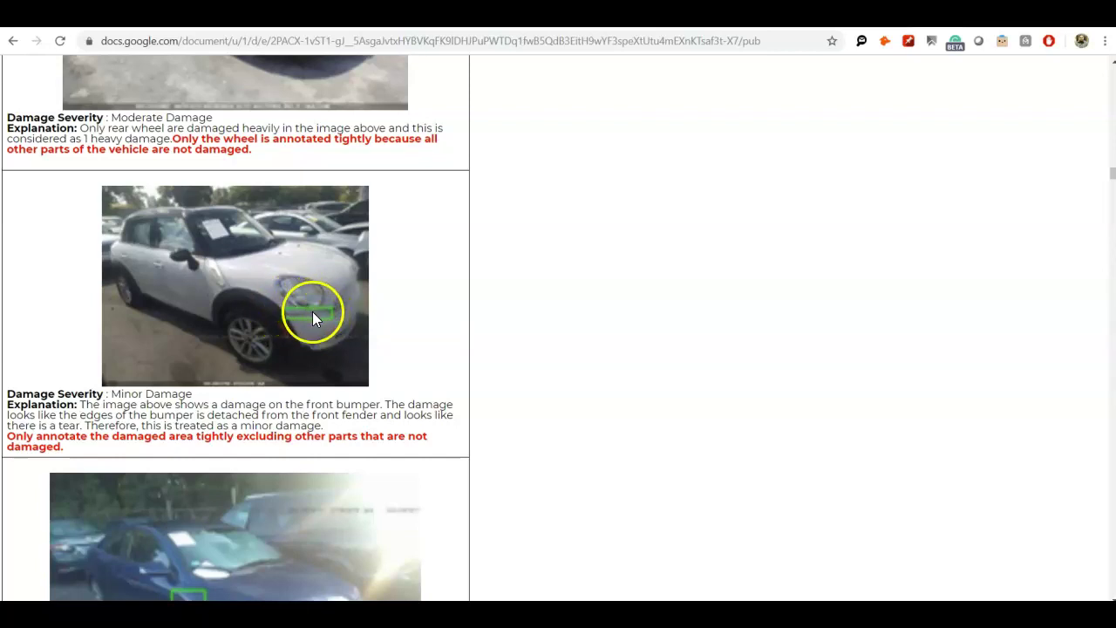
pyautogui.scroll(-4, 311, 360)
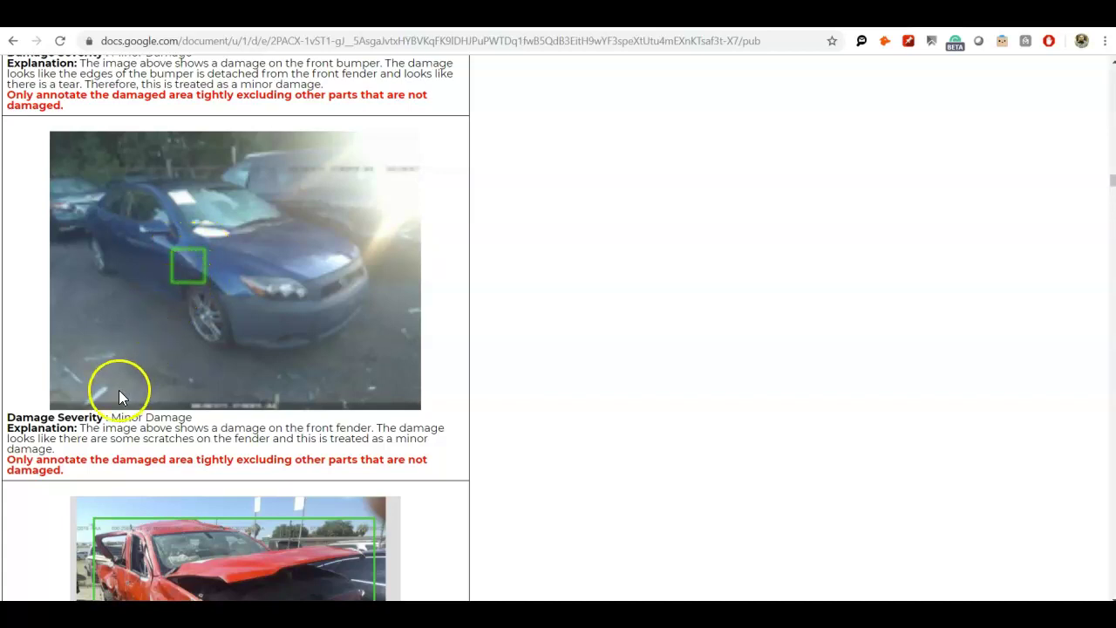
pyautogui.scroll(-3, 197, 421)
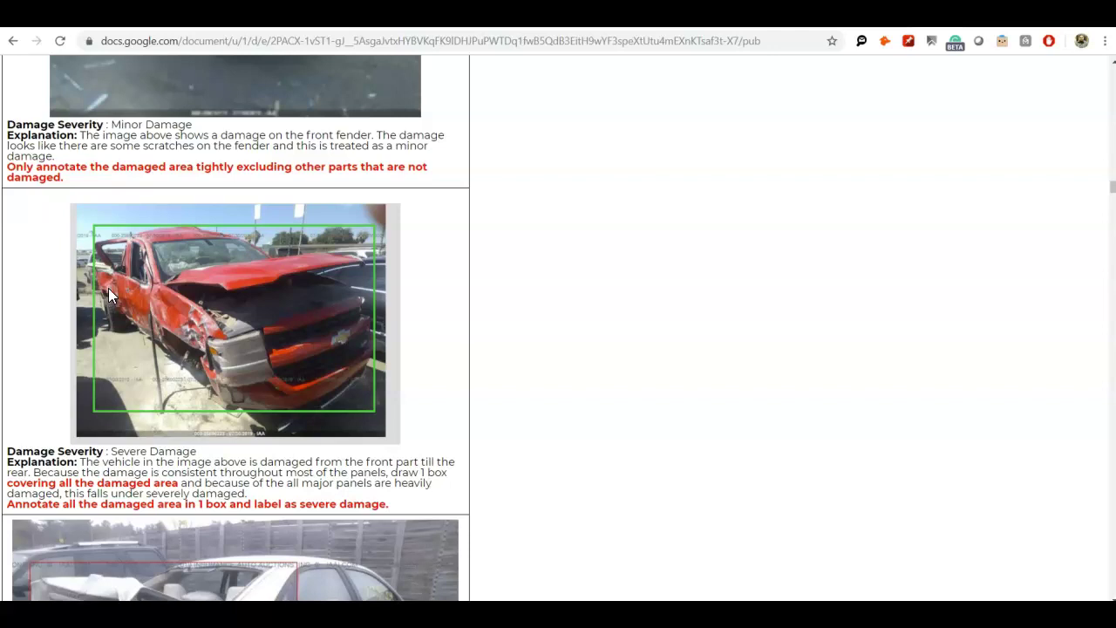
# Step: Study the silver sedan's crushed rear-end sample annotation and its severity explanation, dismissing the chat notification
pyautogui.scroll(-4, 162, 272)
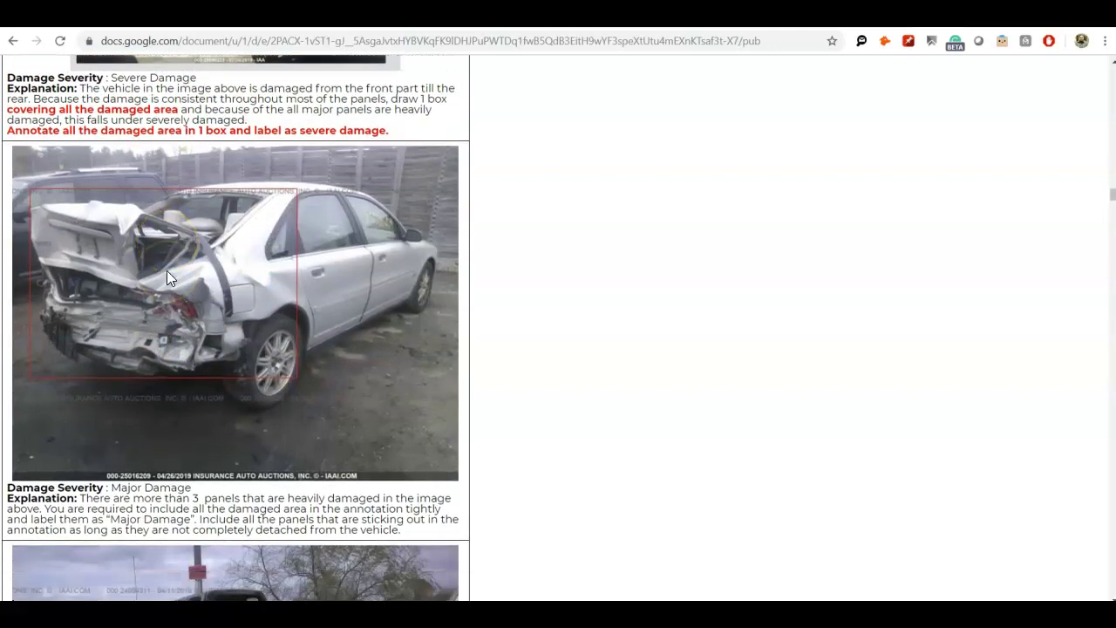
pyautogui.scroll(-1, 166, 272)
pyautogui.scroll(1, 167, 272)
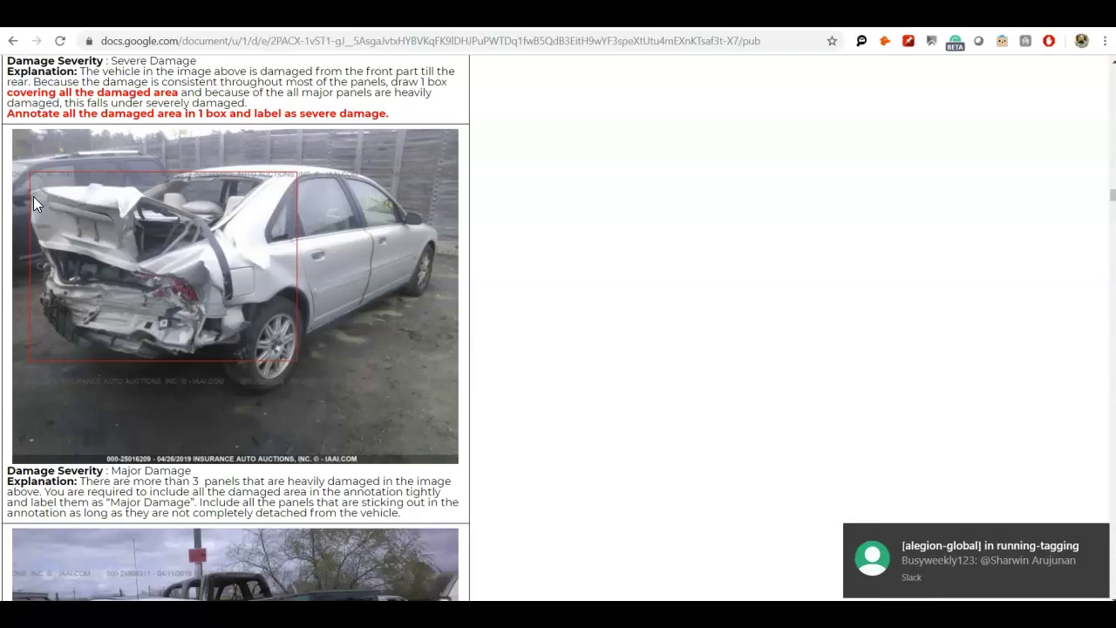
pyautogui.click(1096, 541)
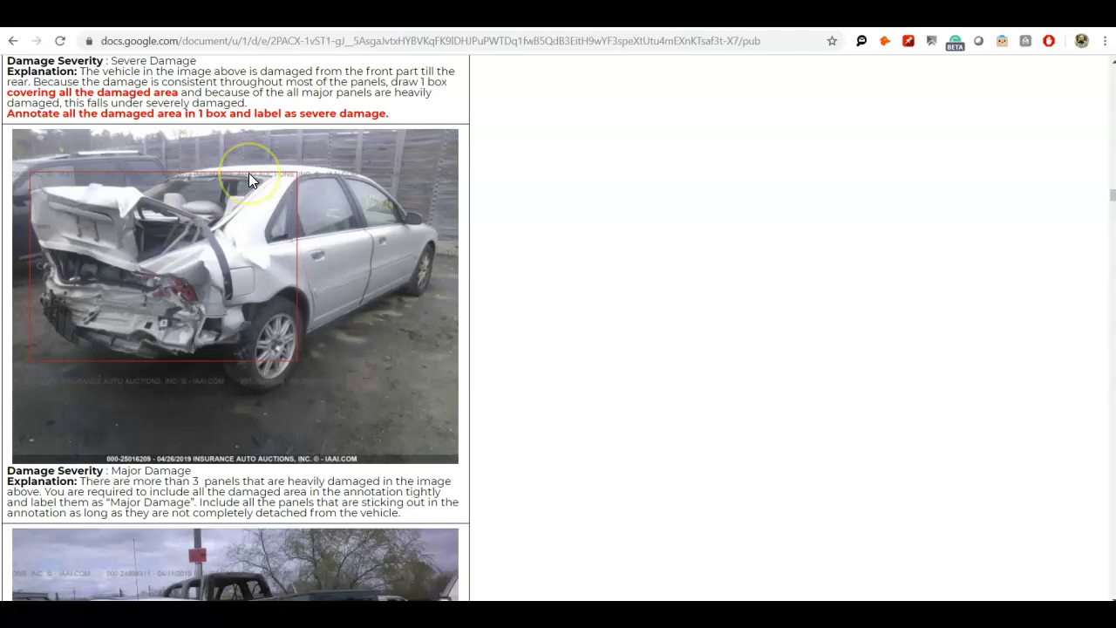
pyautogui.scroll(-1, 248, 173)
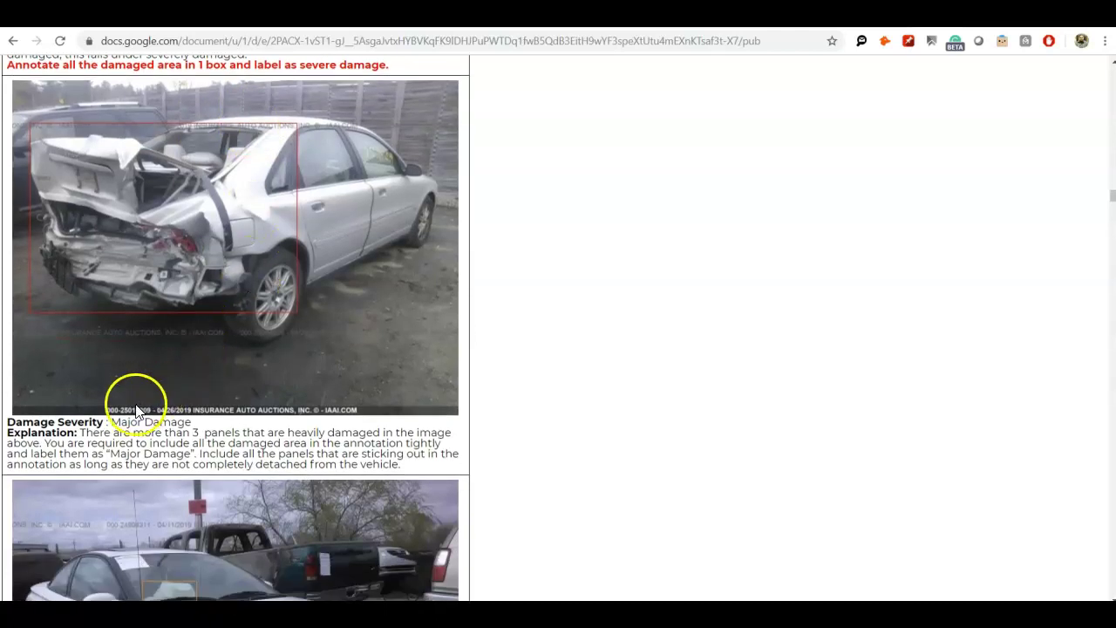
# Step: Study the white coupe's airbag sample annotation and its severity explanation, dismissing the chat notification
pyautogui.scroll(-2, 150, 398)
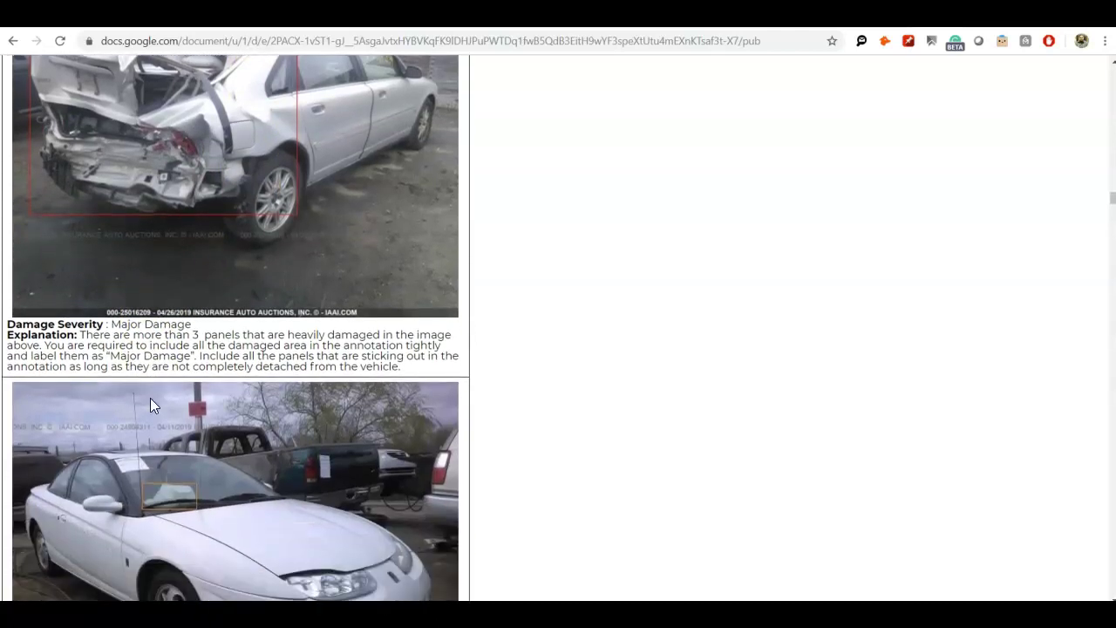
pyautogui.scroll(-2, 152, 391)
pyautogui.scroll(-2, 152, 394)
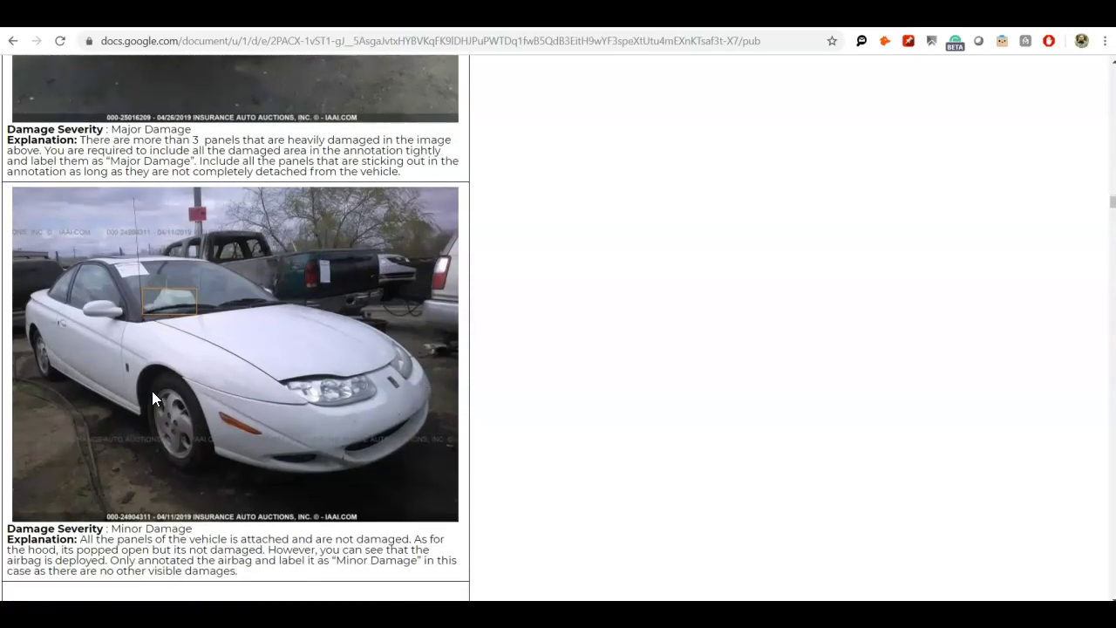
pyautogui.scroll(-1, 152, 390)
pyautogui.scroll(-2, 194, 336)
pyautogui.scroll(1, 188, 340)
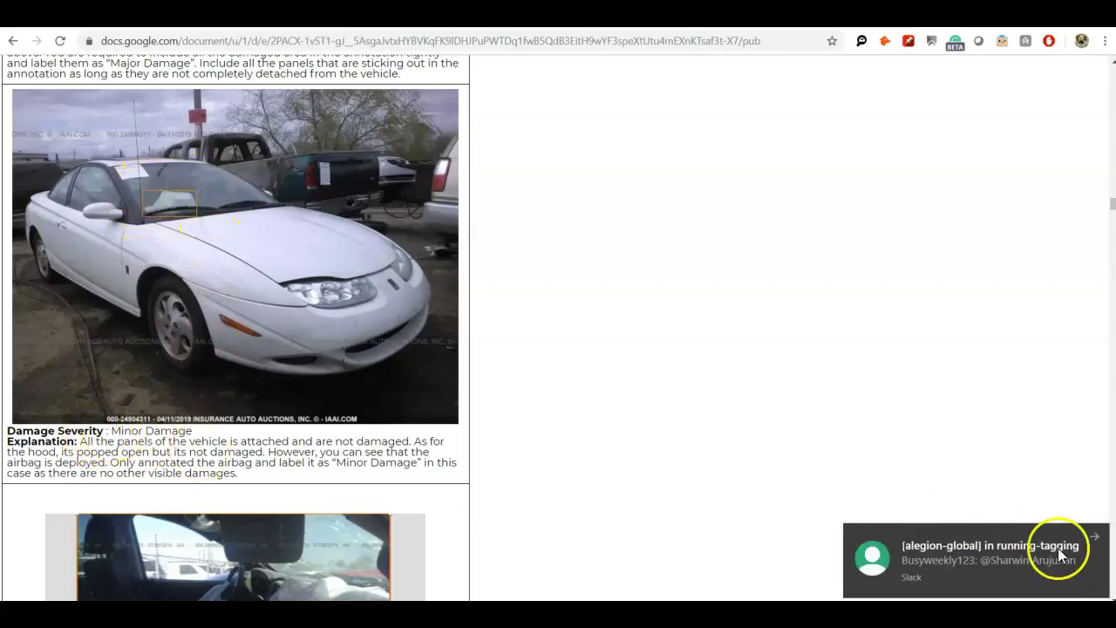
pyautogui.click(1094, 538)
# Step: Compare the two interior sample annotations, one with airbags and a cracked windscreen and one with a damaged dashboard
pyautogui.scroll(-3, 625, 443)
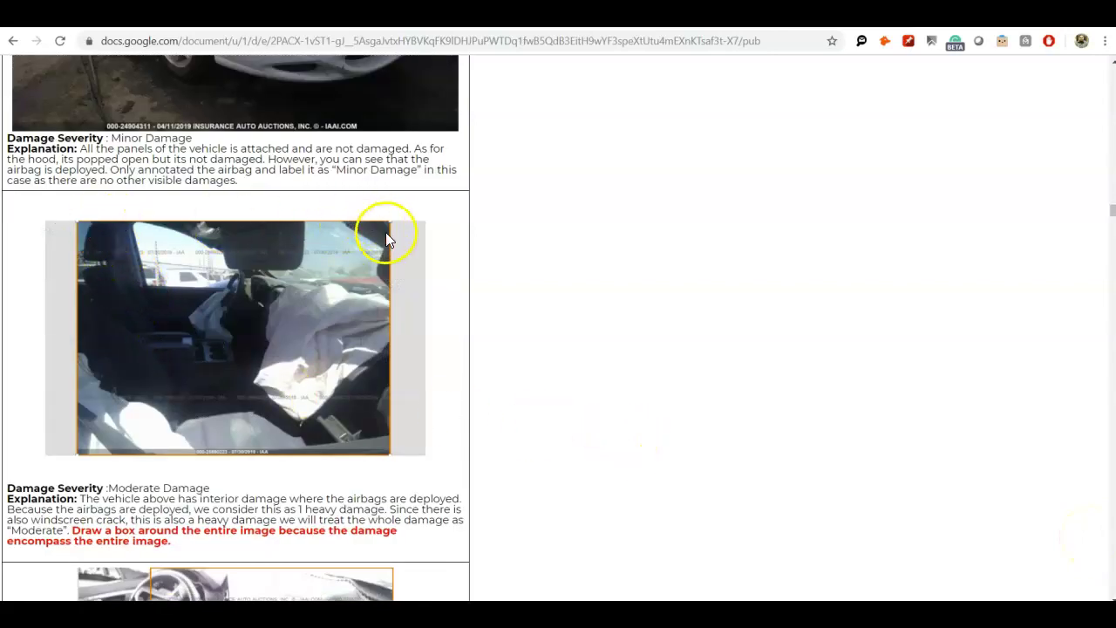
pyautogui.scroll(-1, 388, 262)
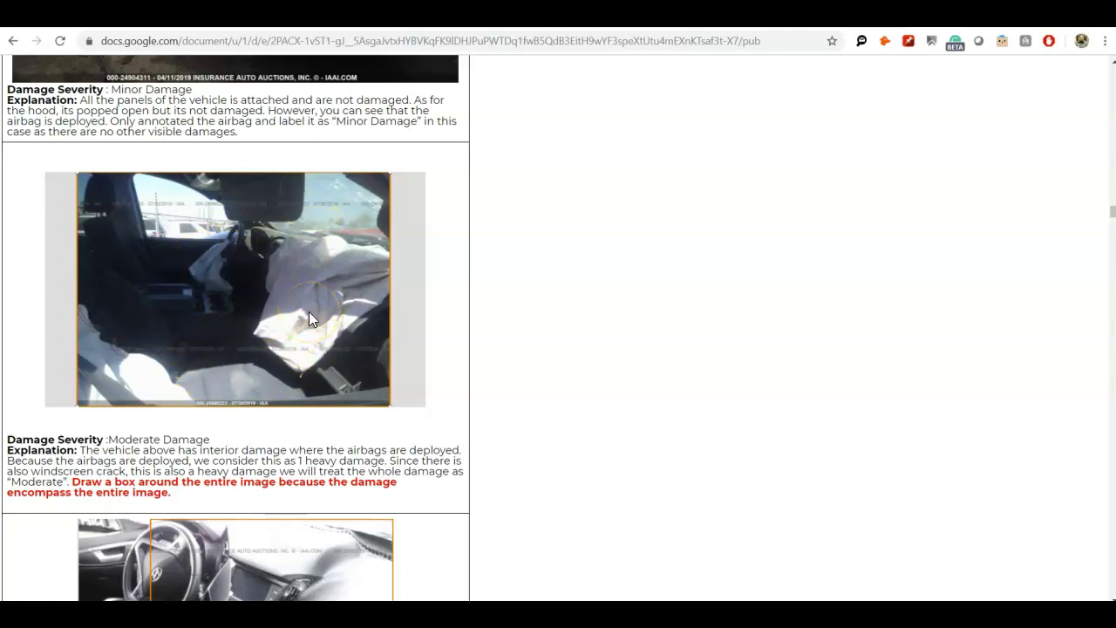
pyautogui.scroll(-4, 308, 316)
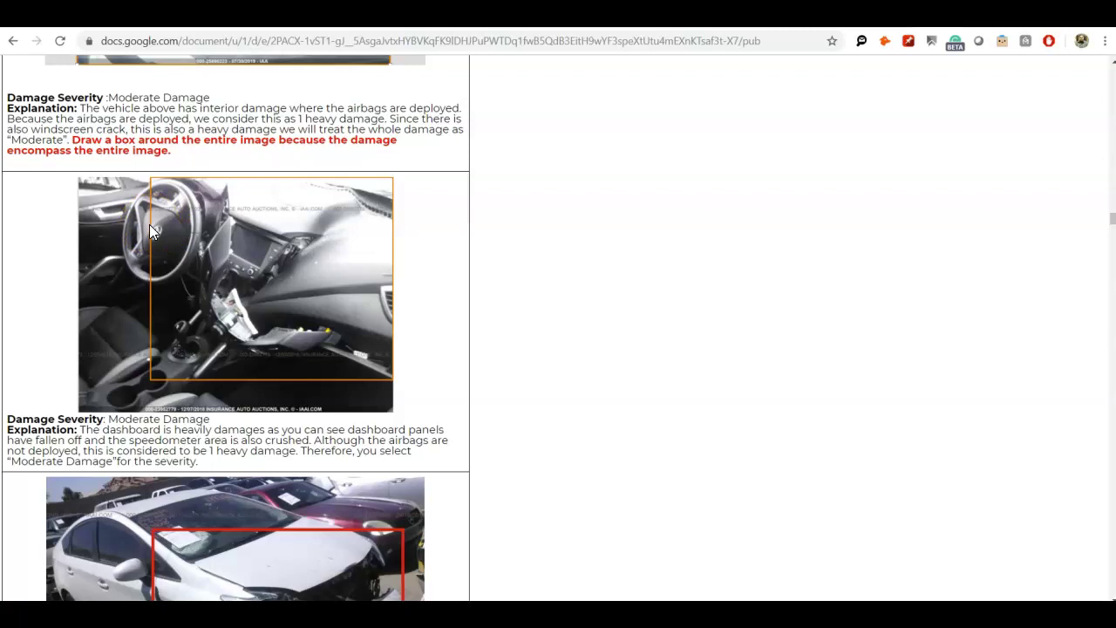
pyautogui.moveTo(228, 339); pyautogui.dragTo(197, 385)
# Step: Review the white hatchback's detached bumper sample and the grey pickup's front-end sample with the part circled in red
pyautogui.scroll(-4, 414, 349)
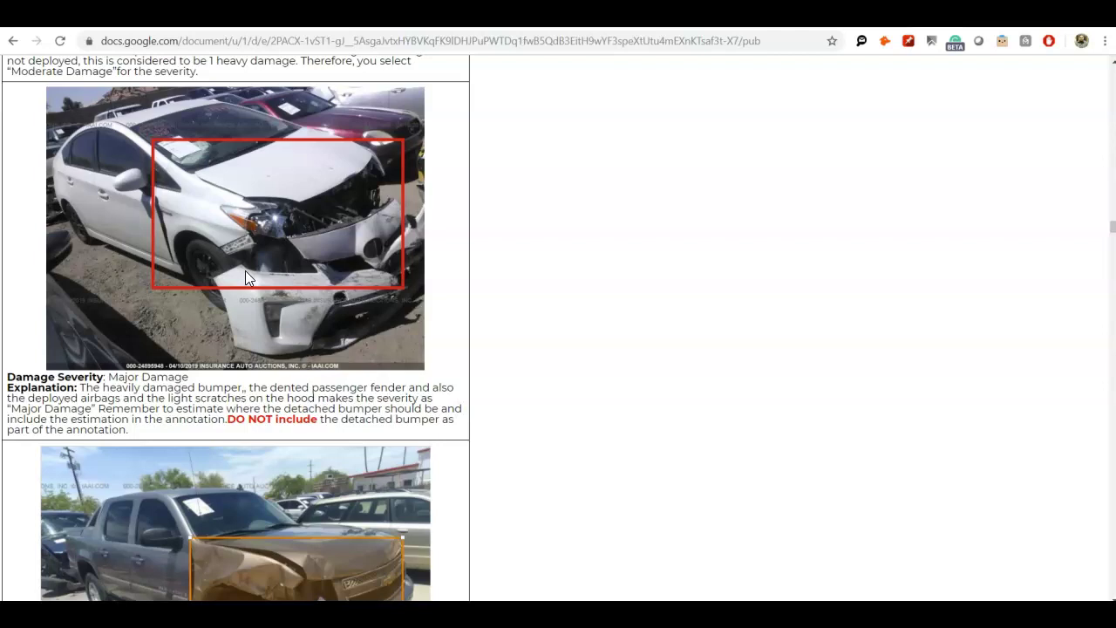
pyautogui.scroll(-4, 224, 261)
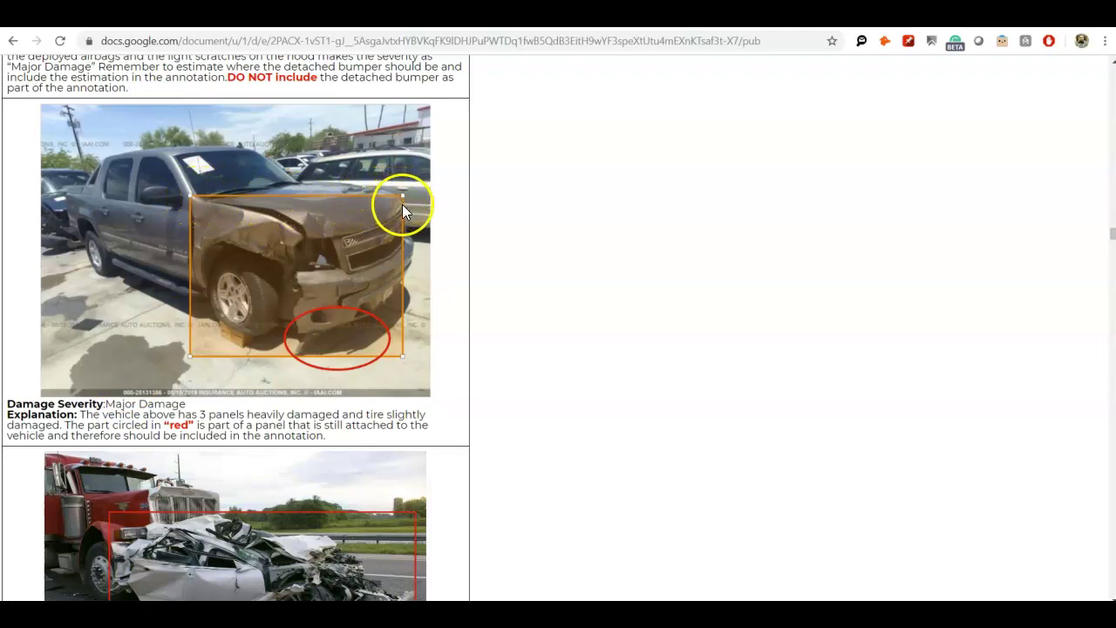
pyautogui.click(400, 274)
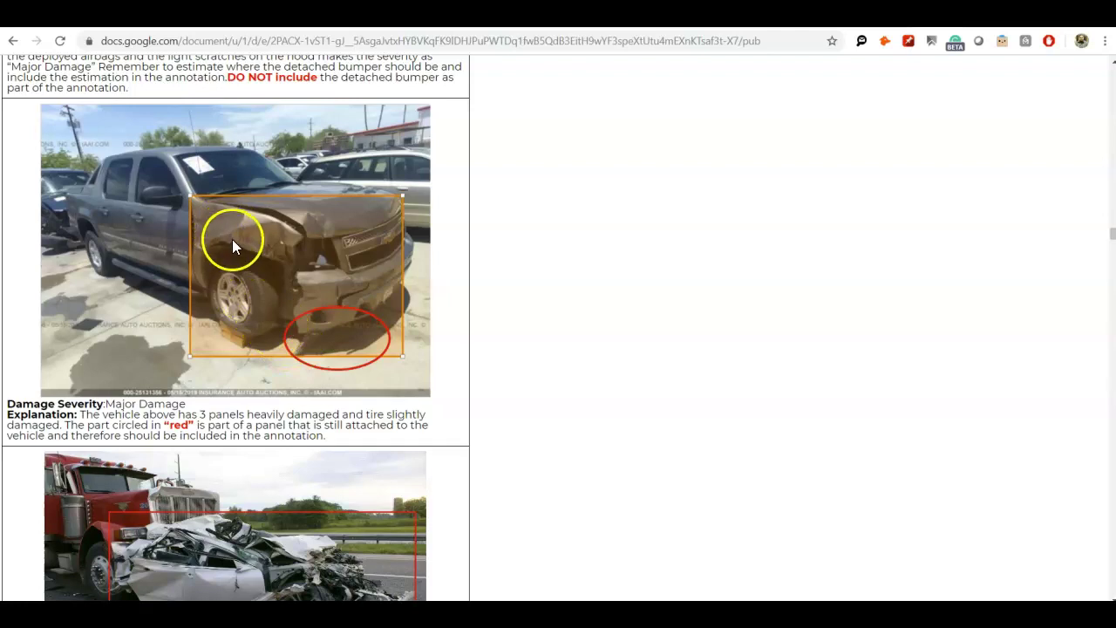
# Step: Study the Non Salvageable sample of the crushed silver car and the wrecked vehicle interior sample with its explanation
pyautogui.scroll(-5, 232, 241)
pyautogui.moveTo(107, 293); pyautogui.dragTo(198, 293)
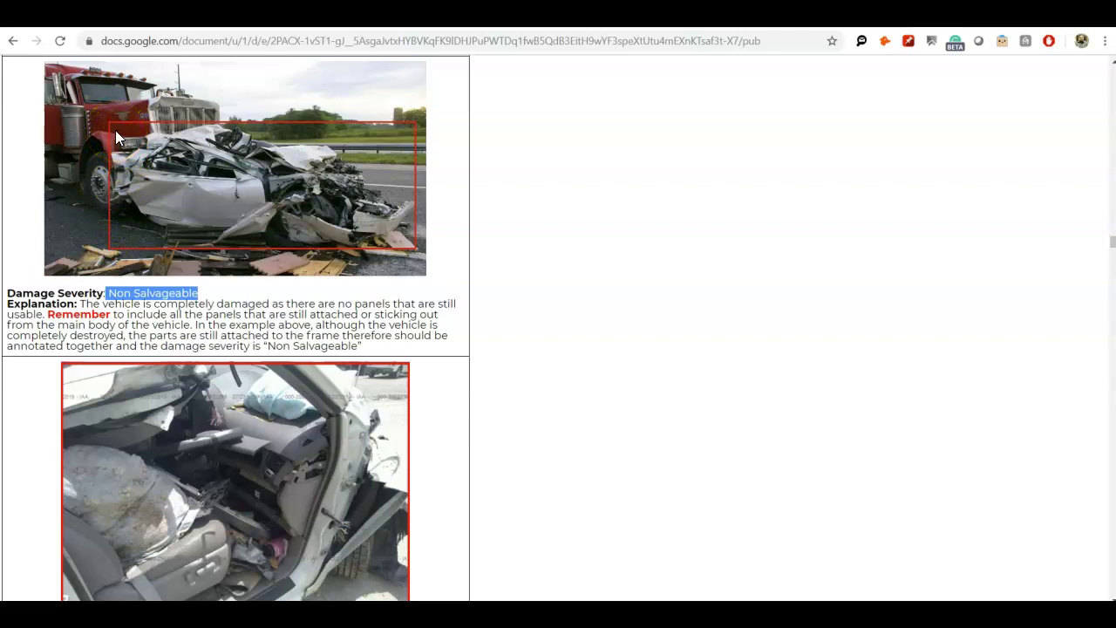
pyautogui.scroll(-3, 218, 188)
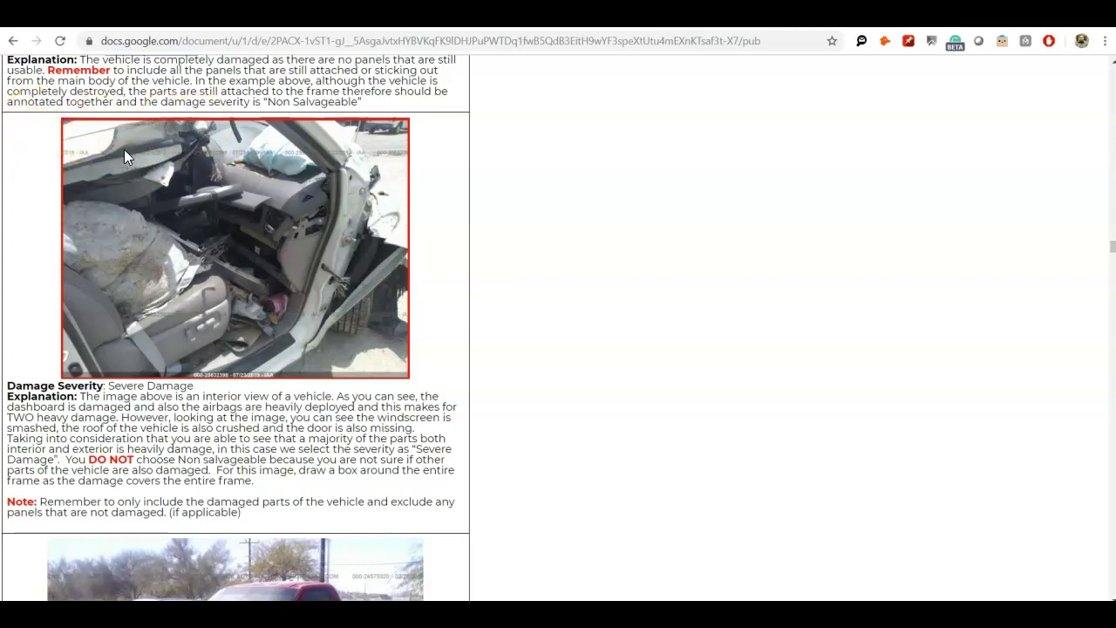
# Step: Examine the red pickup's torn bumper sample annotation and highlight its damage severity text
pyautogui.scroll(-5, 131, 153)
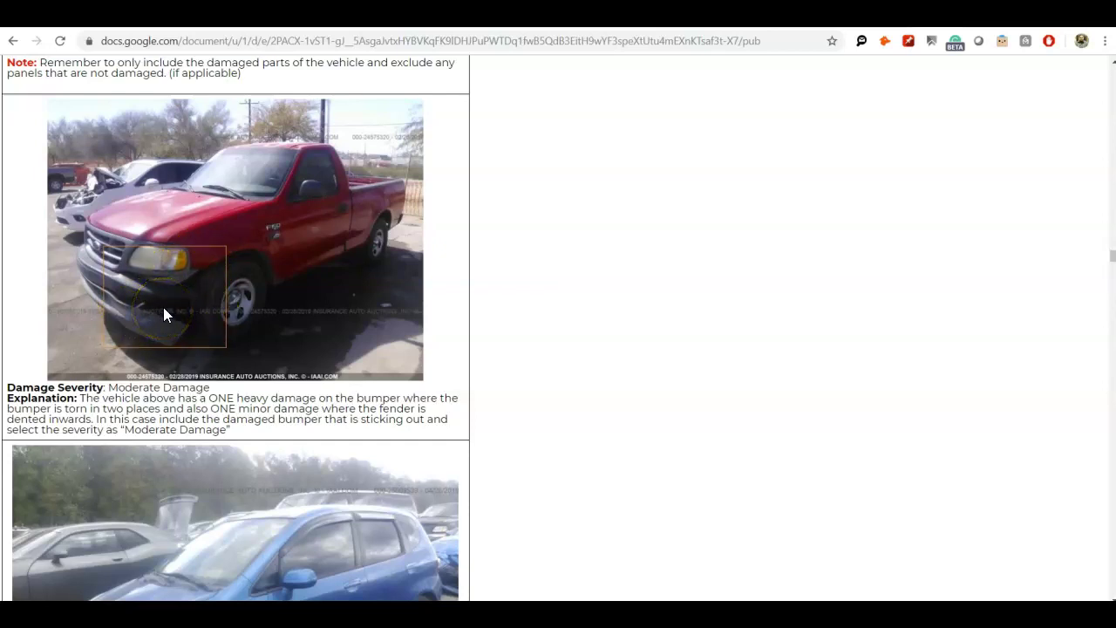
pyautogui.moveTo(109, 386); pyautogui.dragTo(144, 386)
pyautogui.tripleClick(204, 386)
pyautogui.click(217, 388)
pyautogui.click(223, 365)
# Step: Review the blue hatchback's sample image and the explanation of its slight gap between fender and front bumper
pyautogui.scroll(-3, 209, 203)
pyautogui.scroll(-2, 207, 207)
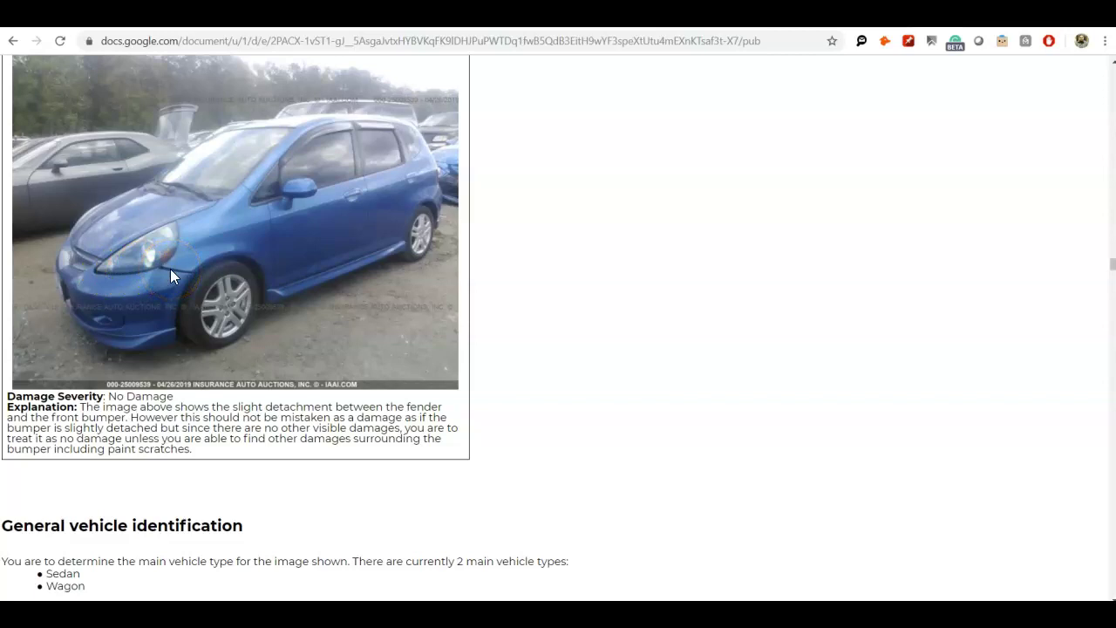
pyautogui.scroll(-2, 107, 227)
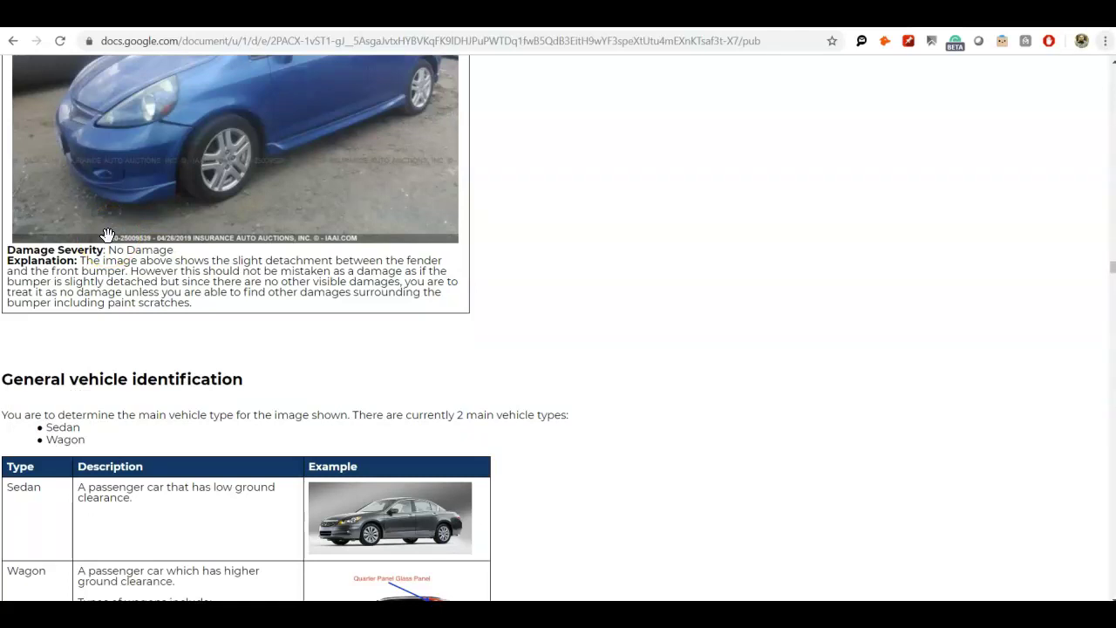
# Step: Switch to the Alegion assignment and set the black van image's brightness to 21 and contrast to -5 to inspect its rear damage
pyautogui.hotkey('ctrl', 'Tab')
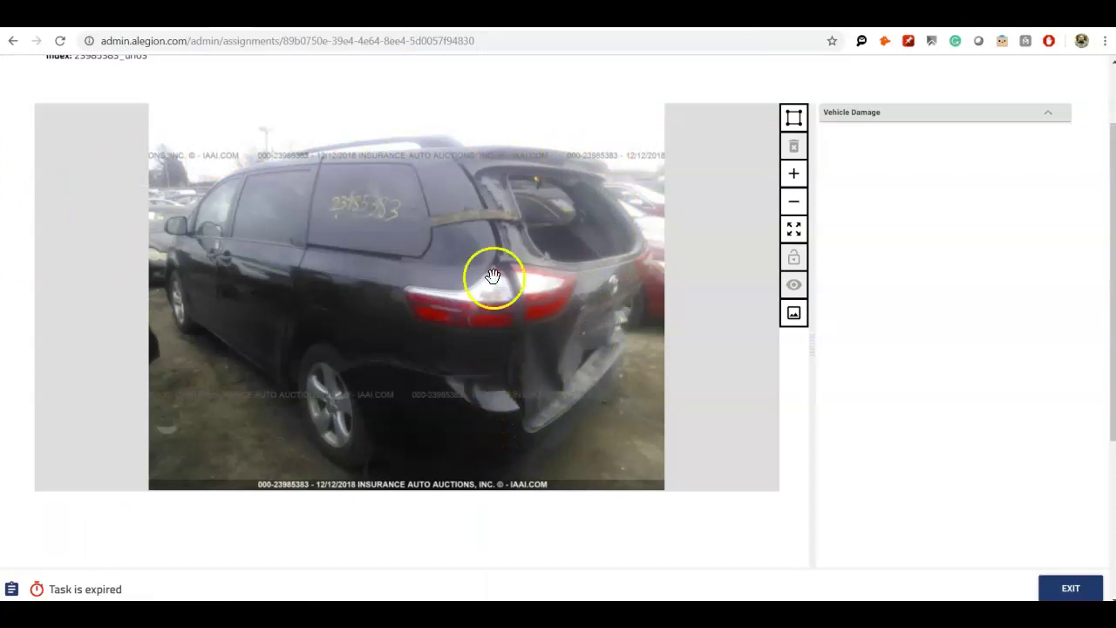
pyautogui.click(793, 318)
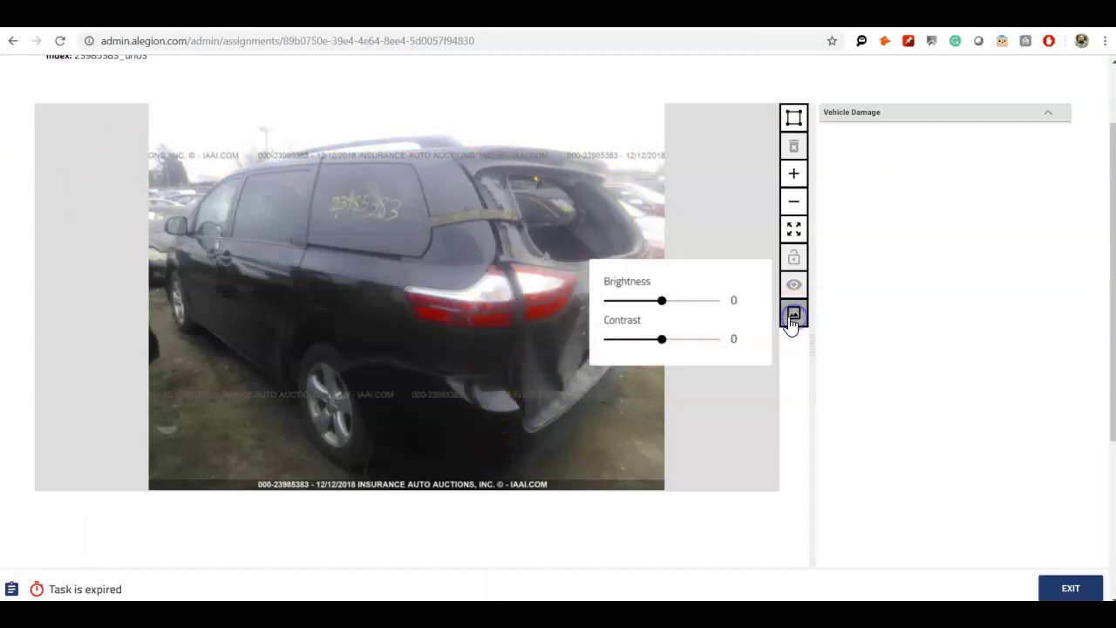
pyautogui.moveTo(664, 302)
pyautogui.mouseDown()
pyautogui.moveTo(695, 301)
pyautogui.moveTo(677, 305)
pyautogui.mouseUp()
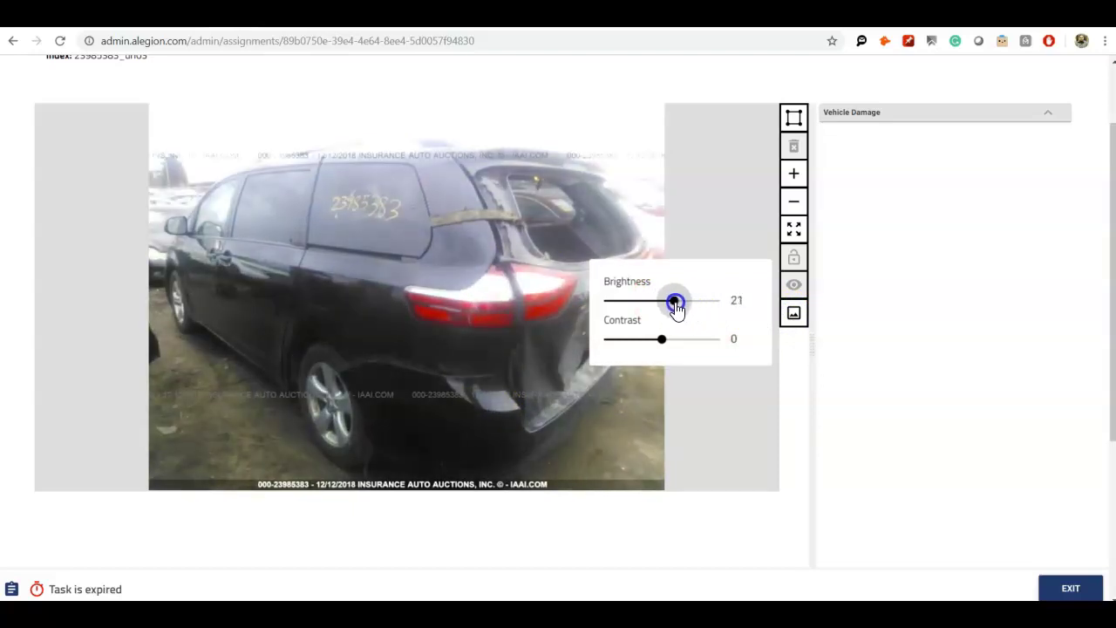
pyautogui.moveTo(662, 342)
pyautogui.mouseDown()
pyautogui.moveTo(675, 341)
pyautogui.moveTo(661, 343)
pyautogui.mouseUp()
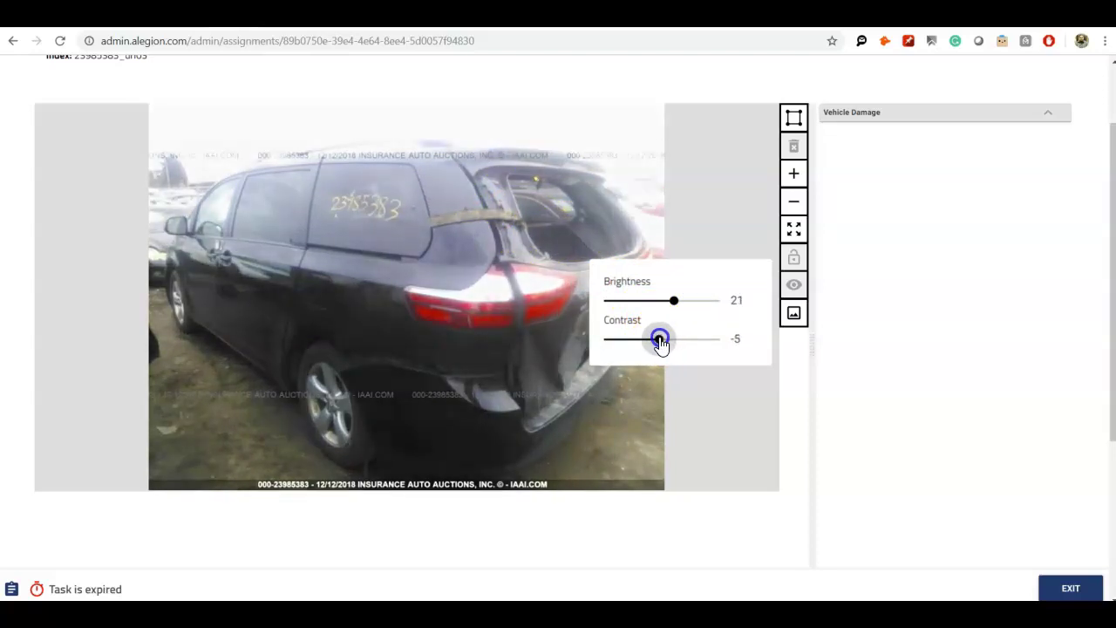
pyautogui.click(705, 224)
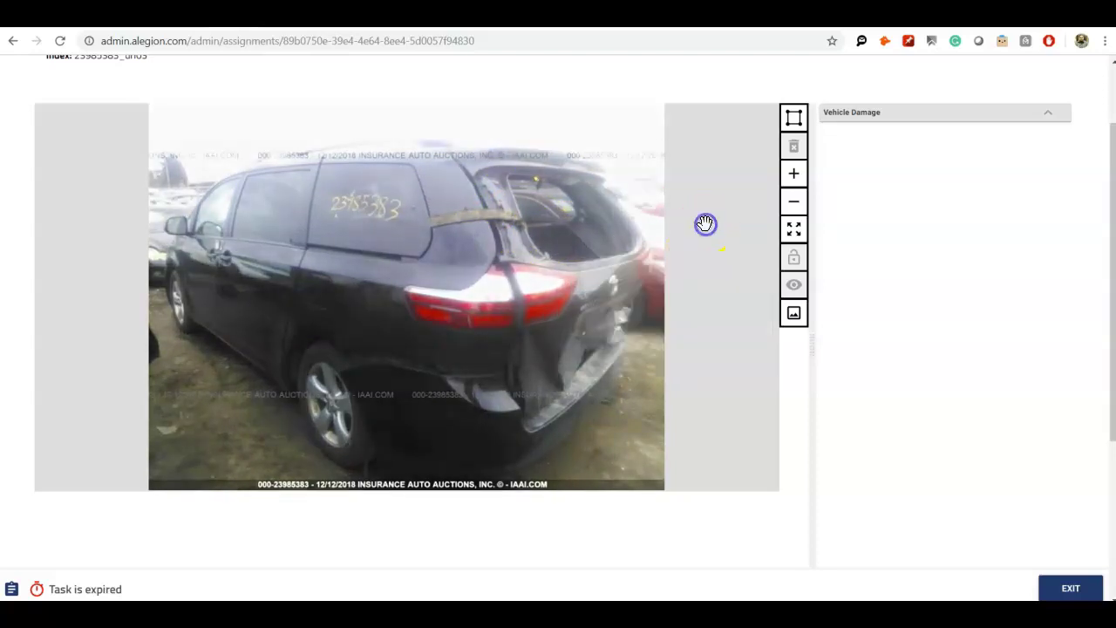
pyautogui.moveTo(506, 222); pyautogui.dragTo(478, 169)
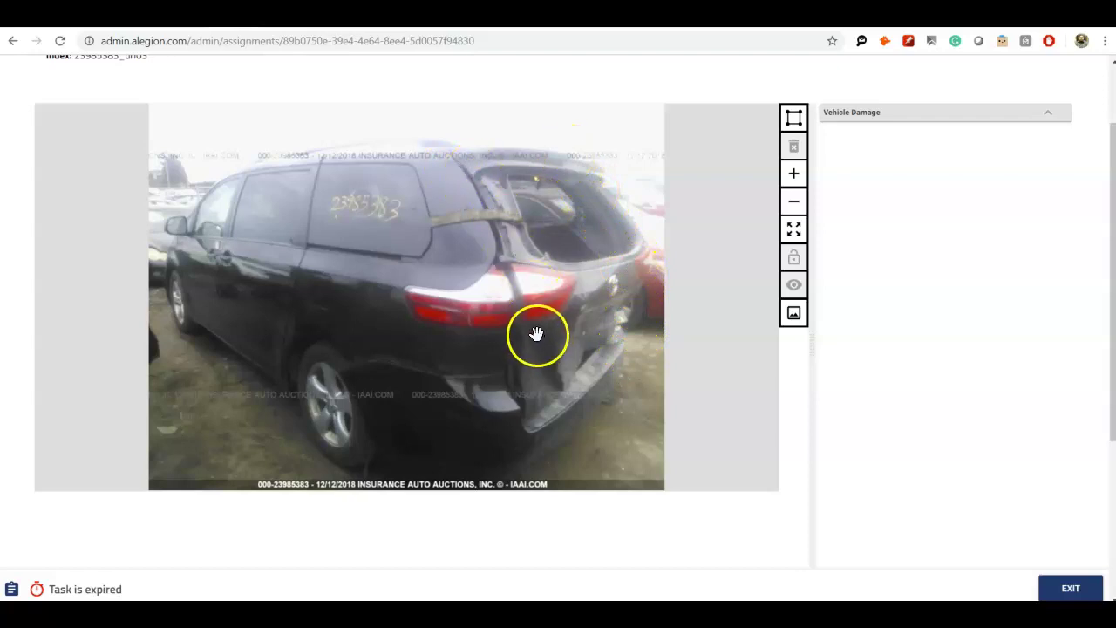
# Step: Check the van's Moderate Damage rating against the Visible Damage Scale
pyautogui.scroll(-2, 538, 331)
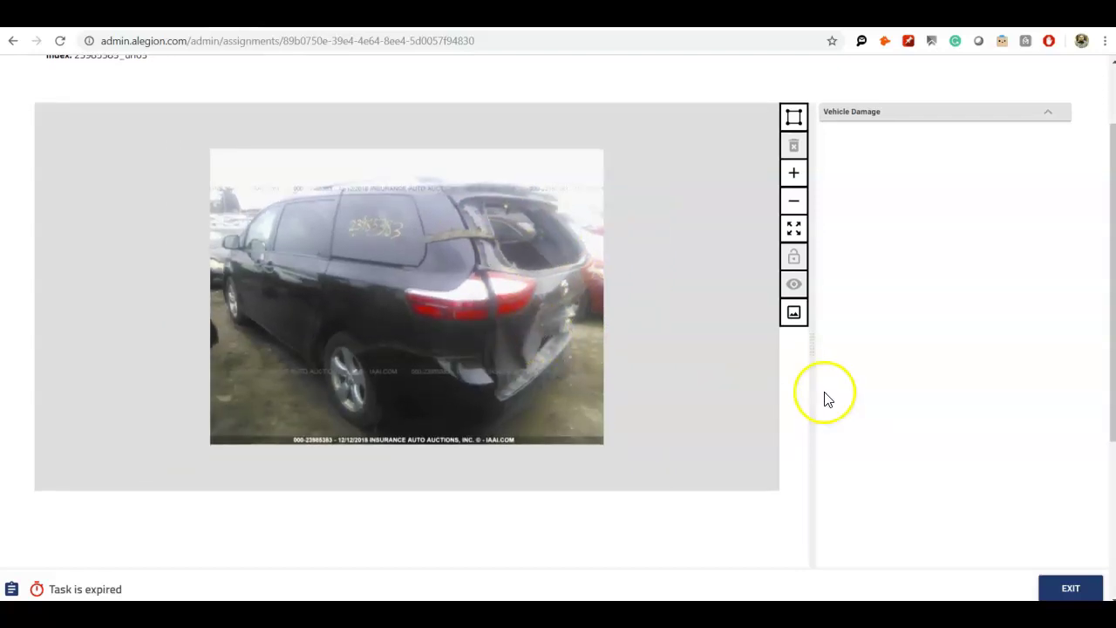
pyautogui.scroll(-3, 820, 396)
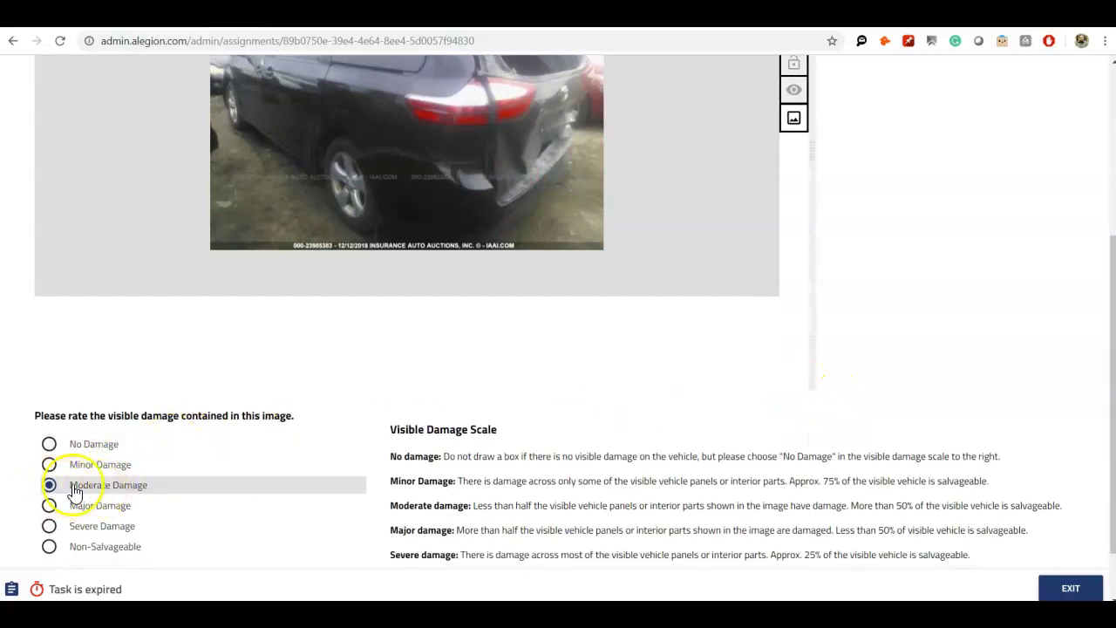
pyautogui.moveTo(117, 491)
# Step: Draw a Vehicle Damage bounding box around the black van's damaged rear end
pyautogui.scroll(5, 912, 356)
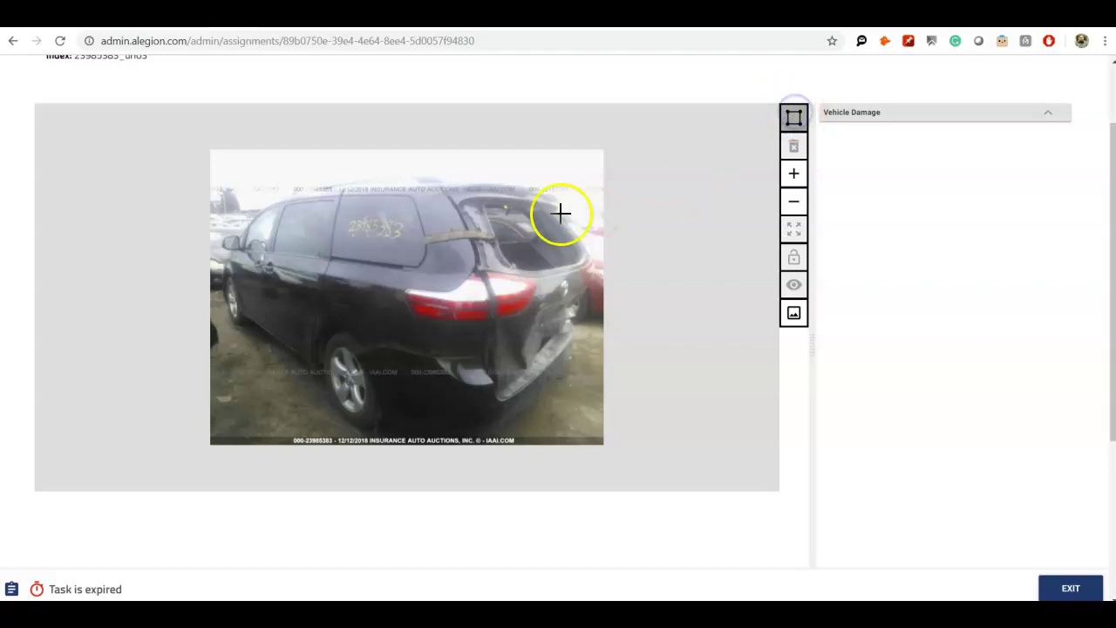
pyautogui.scroll(3, 561, 212)
pyautogui.scroll(-1, 610, 236)
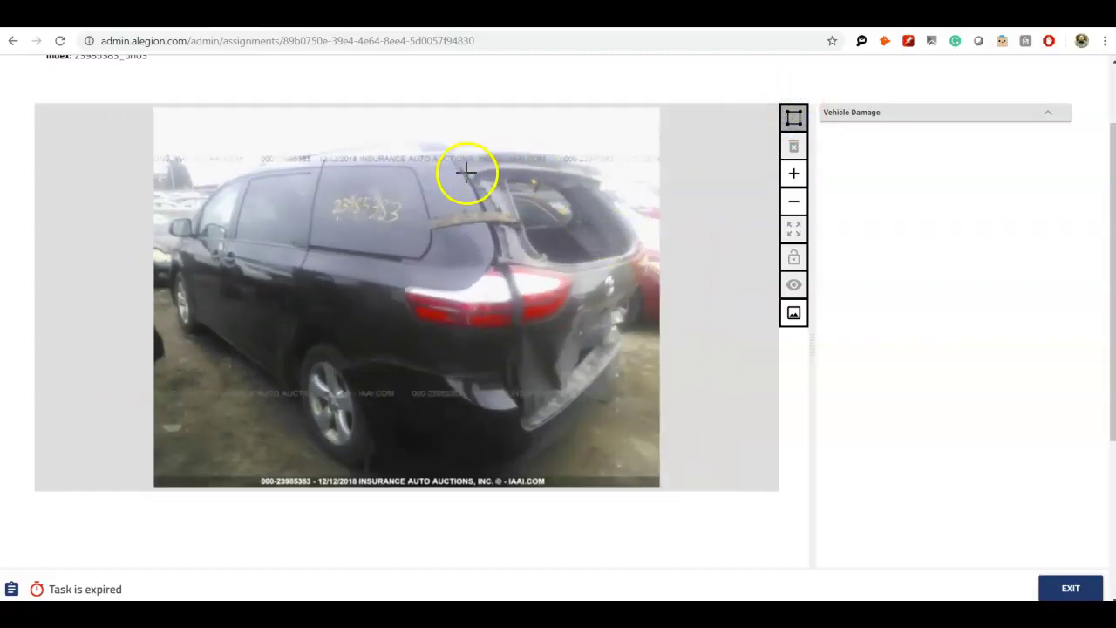
pyautogui.moveTo(554, 171)
pyautogui.mouseDown()
pyautogui.moveTo(628, 190)
pyautogui.moveTo(650, 266)
pyautogui.moveTo(644, 420)
pyautogui.mouseUp()
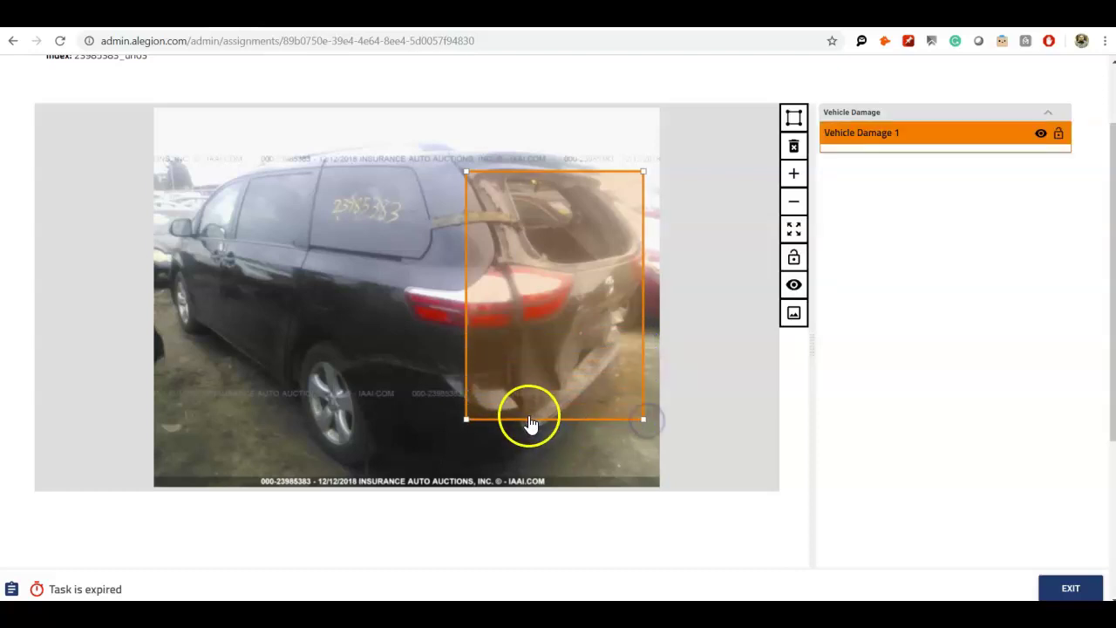
# Step: Tighten the black van's Vehicle Damage box to its damaged rear end and recheck its rating against the Visible Damage Scale
pyautogui.scroll(3, 530, 422)
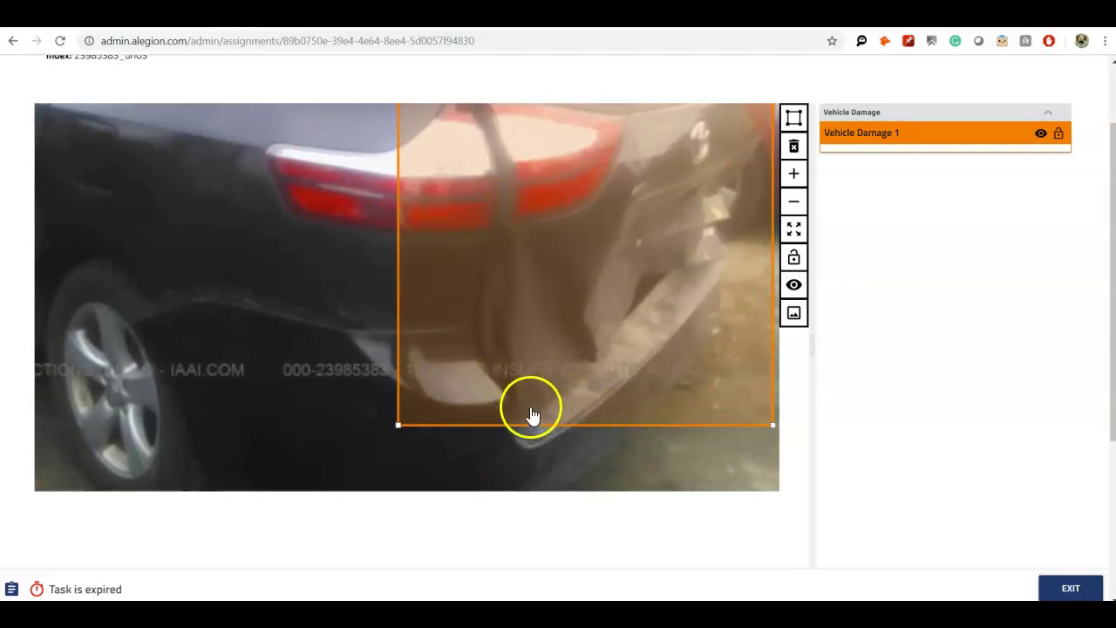
pyautogui.scroll(-3, 527, 406)
pyautogui.scroll(3, 517, 356)
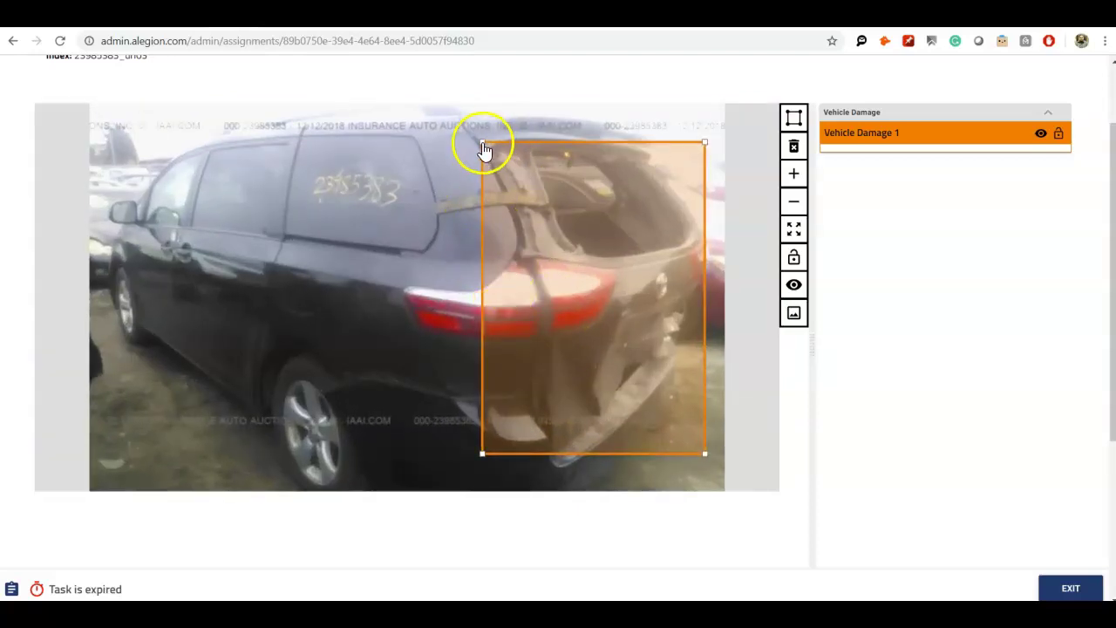
pyautogui.moveTo(486, 142); pyautogui.dragTo(491, 142)
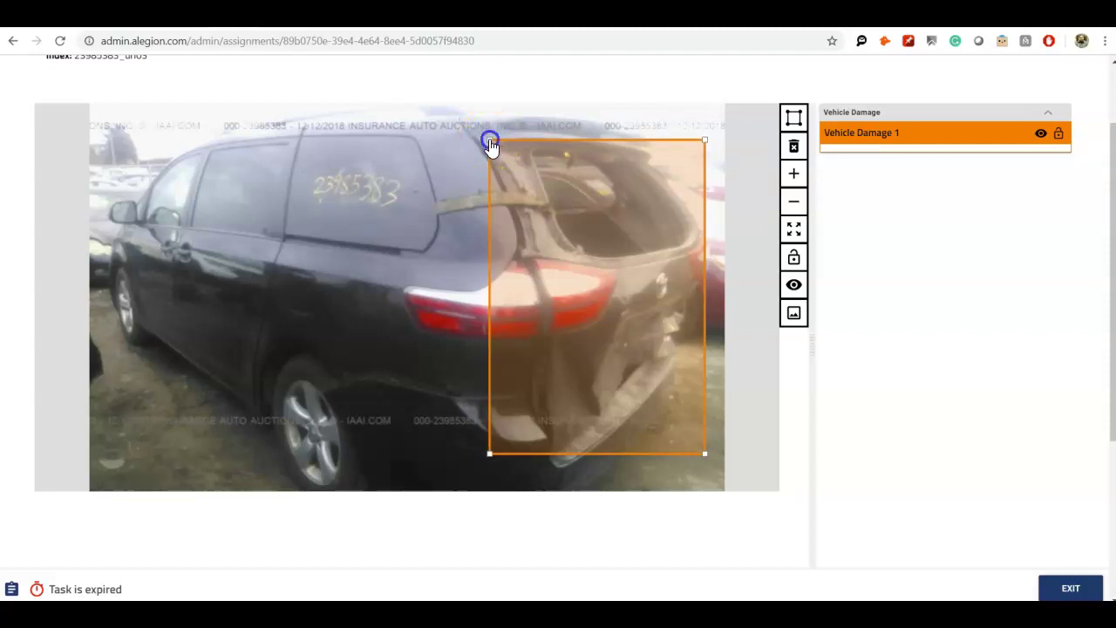
pyautogui.moveTo(489, 135); pyautogui.dragTo(489, 133)
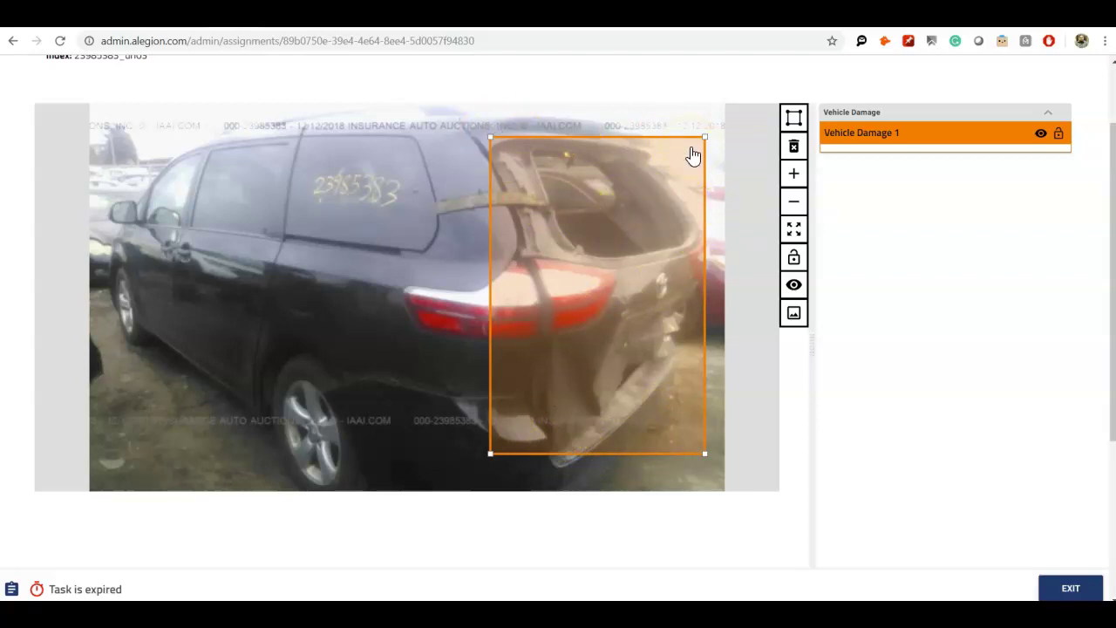
pyautogui.scroll(-3, 785, 406)
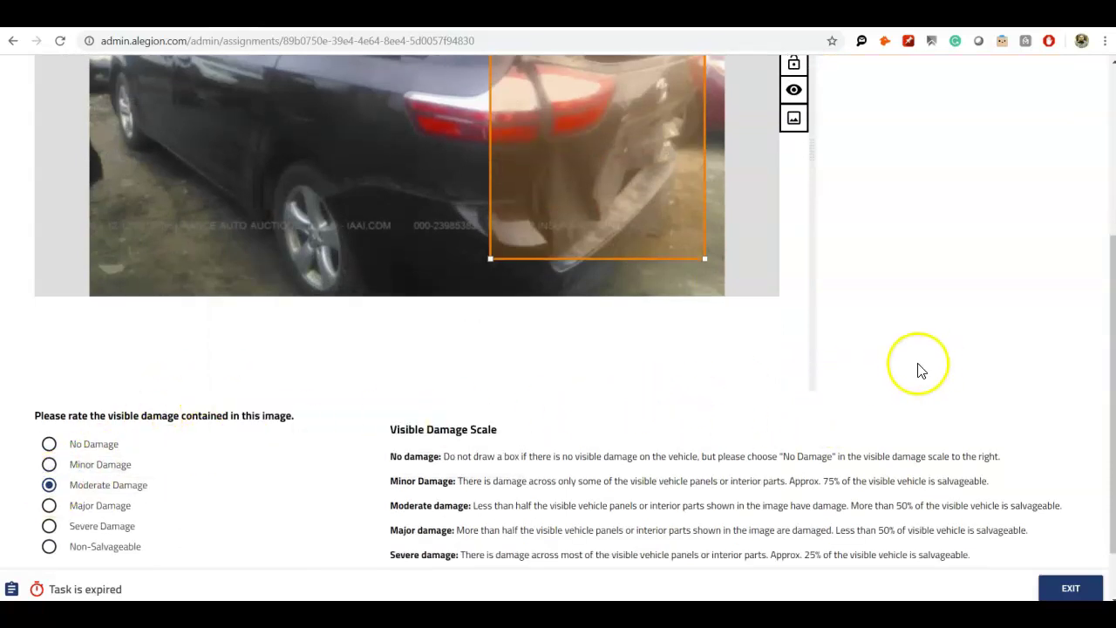
pyautogui.scroll(4, 920, 371)
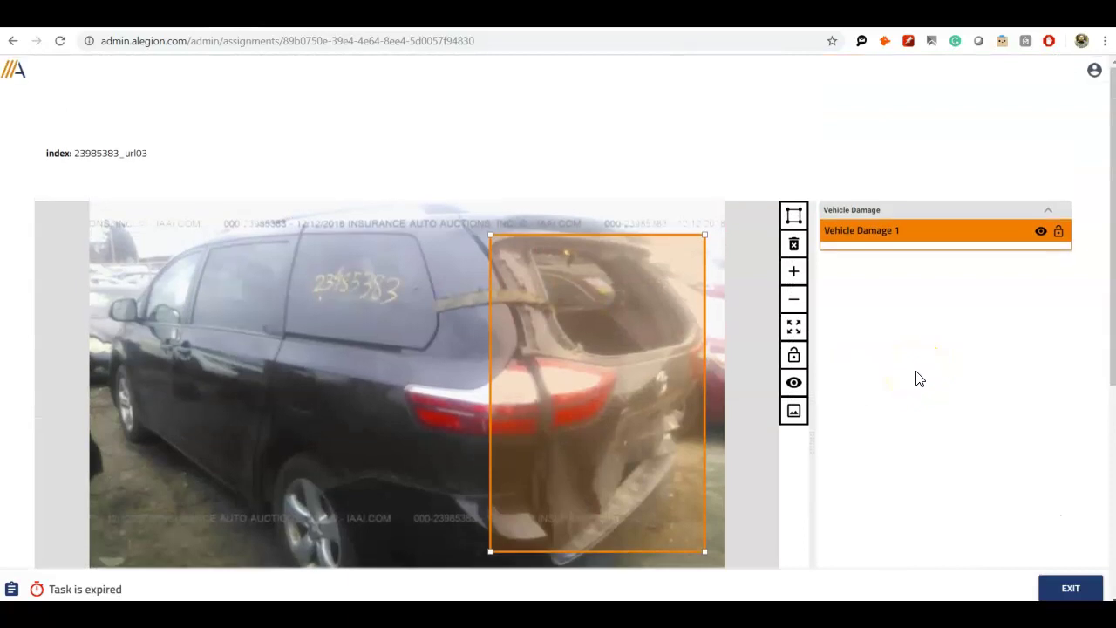
pyautogui.scroll(-2, 918, 376)
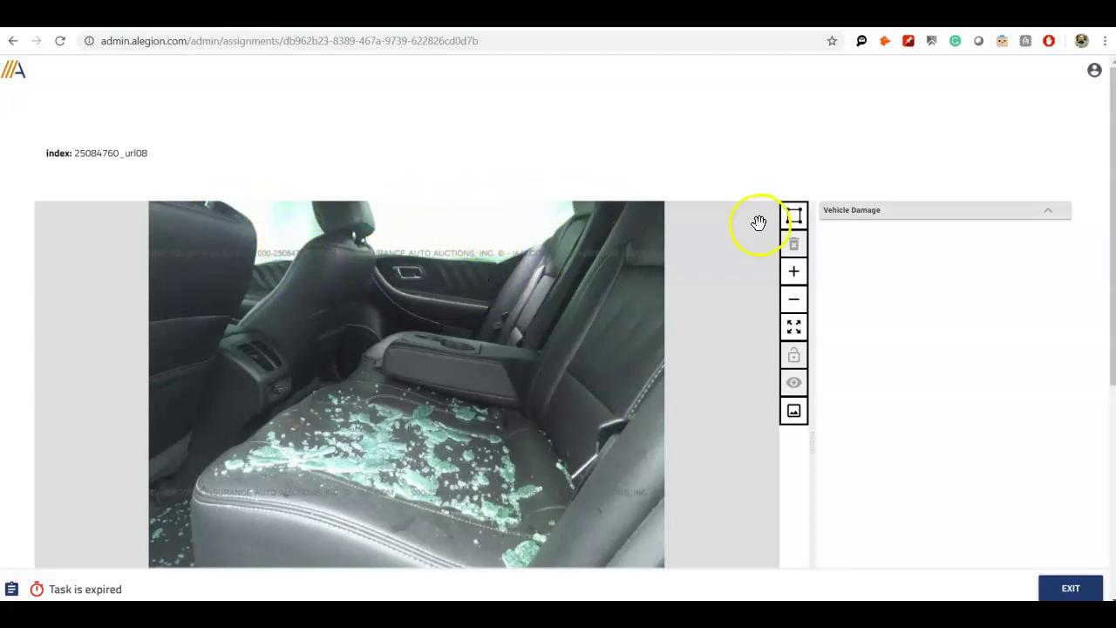
# Step: Draw a Vehicle Damage bounding box around the broken side window opening in the car interior image with shattered glass
pyautogui.click(795, 218)
pyautogui.click(572, 211)
pyautogui.moveTo(572, 211); pyautogui.dragTo(215, 272)
pyautogui.scroll(3, 583, 209)
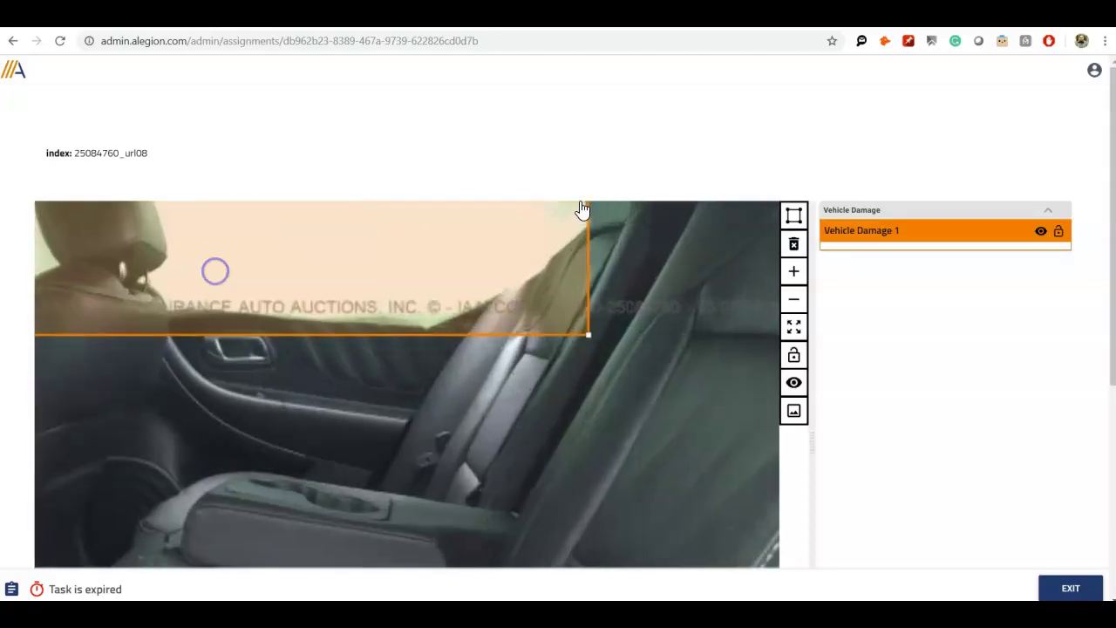
pyautogui.scroll(-3, 610, 218)
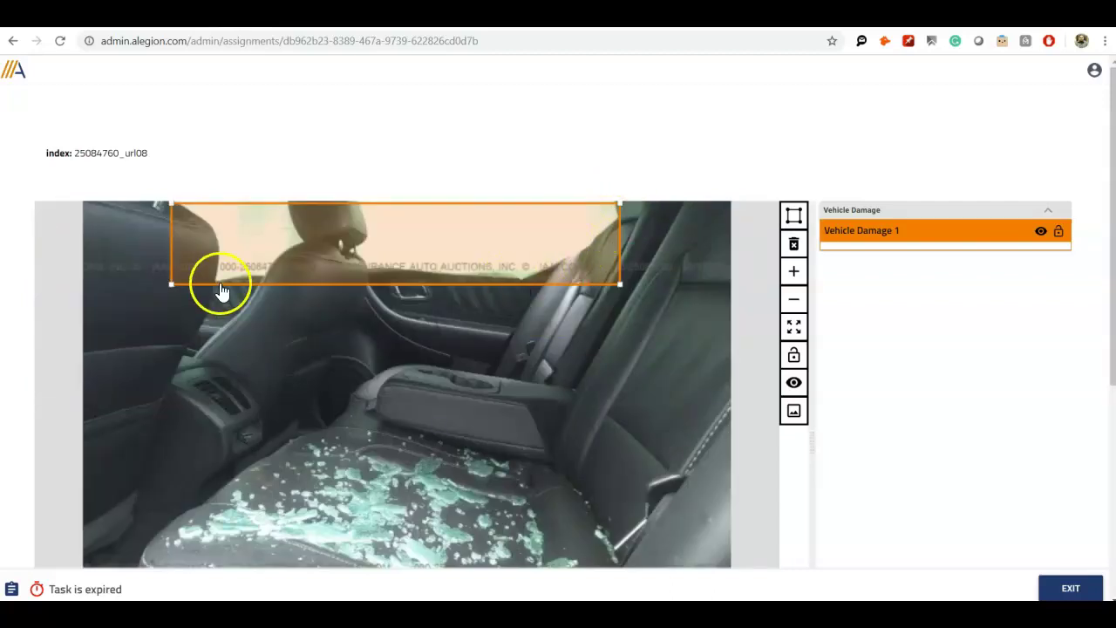
pyautogui.moveTo(170, 203); pyautogui.dragTo(171, 202)
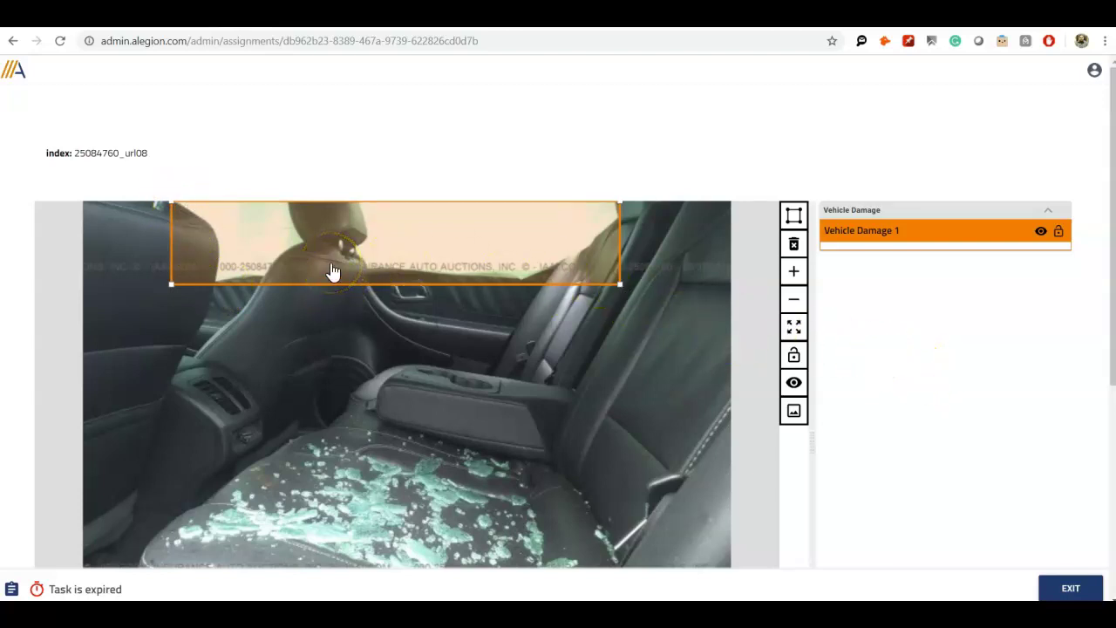
# Step: Rate the visible damage in the car interior image as Moderate Damage
pyautogui.scroll(-3, 907, 378)
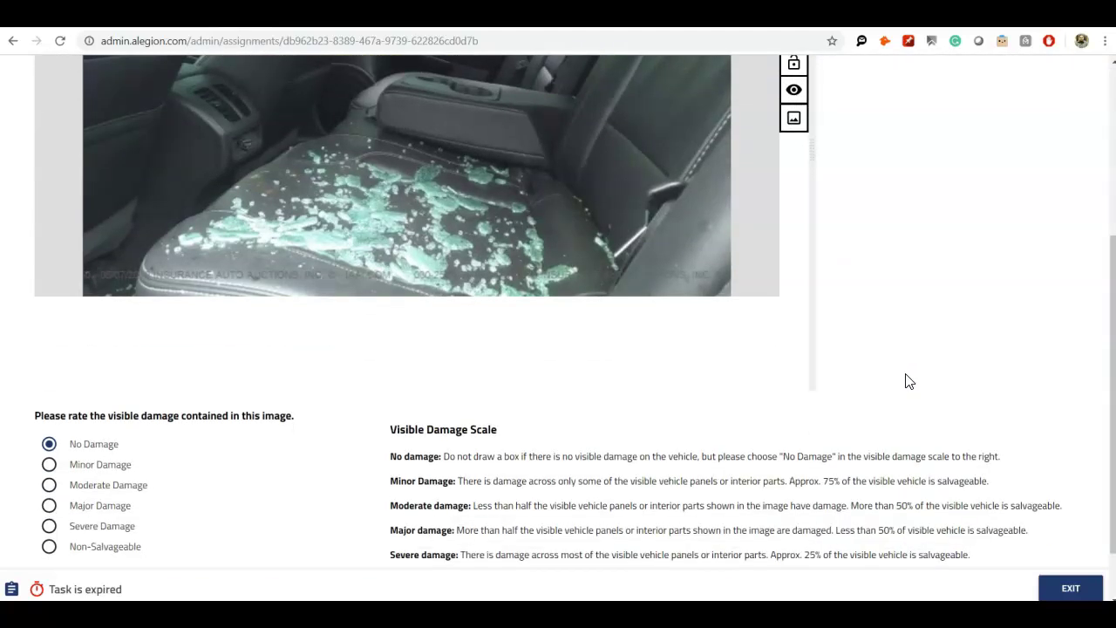
pyautogui.click(49, 487)
pyautogui.scroll(3, 899, 324)
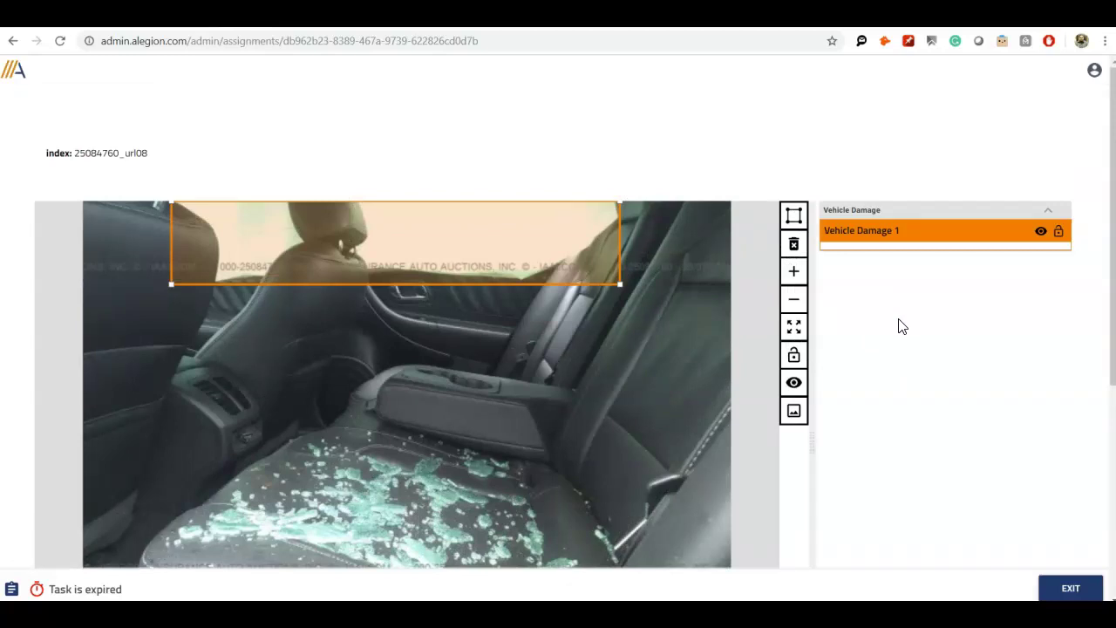
pyautogui.click(942, 300)
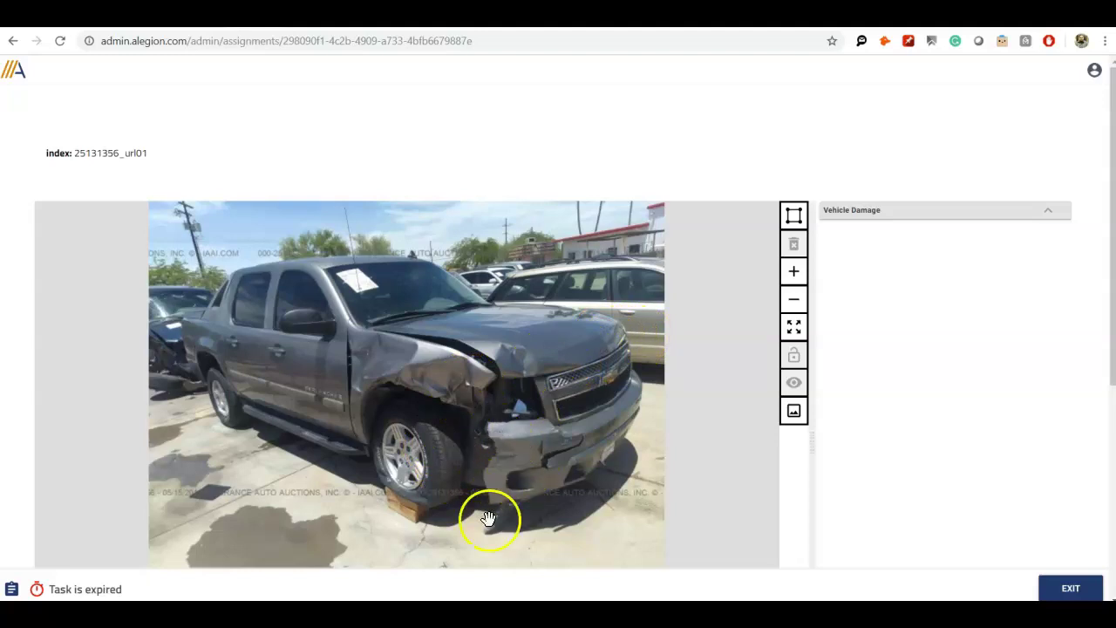
# Step: Inspect the grey Chevrolet pickup's front damage and draw a Vehicle Damage bounding box around its crushed fender and front wheel
pyautogui.scroll(5, 512, 521)
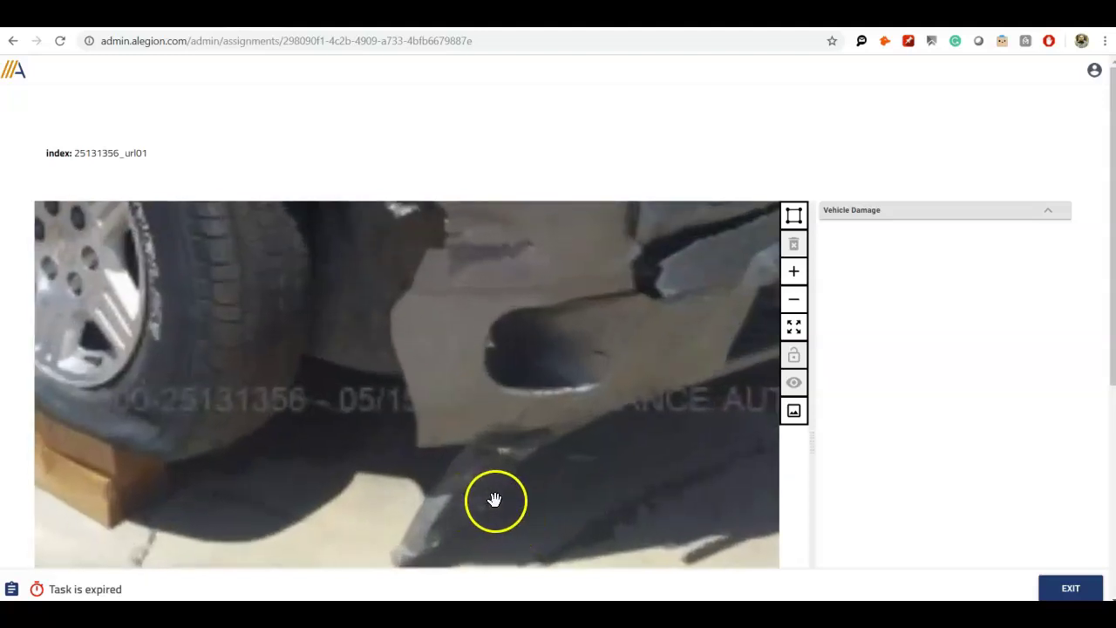
pyautogui.scroll(-2, 494, 504)
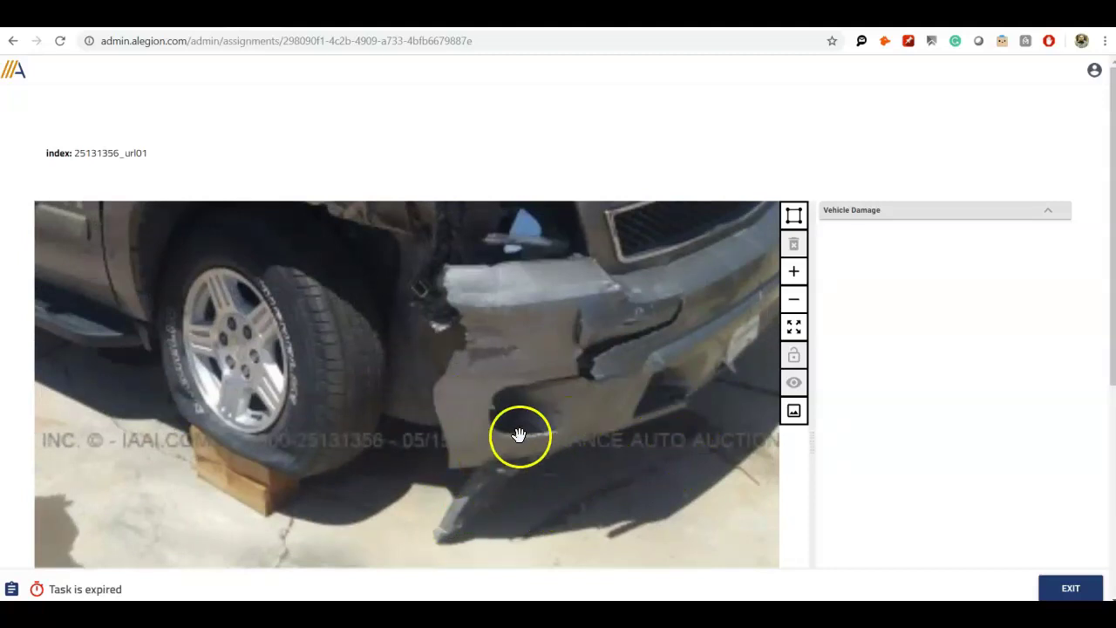
pyautogui.scroll(2, 546, 443)
pyautogui.scroll(-7, 546, 443)
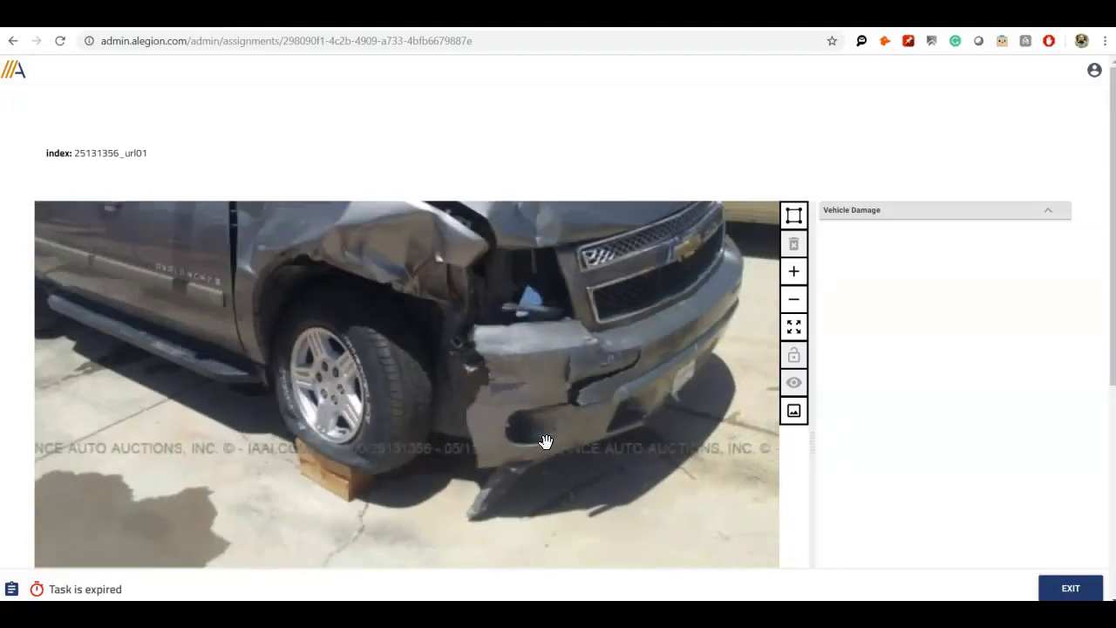
pyautogui.click(793, 214)
pyautogui.moveTo(343, 287); pyautogui.dragTo(515, 512)
pyautogui.moveTo(341, 288); pyautogui.dragTo(339, 298)
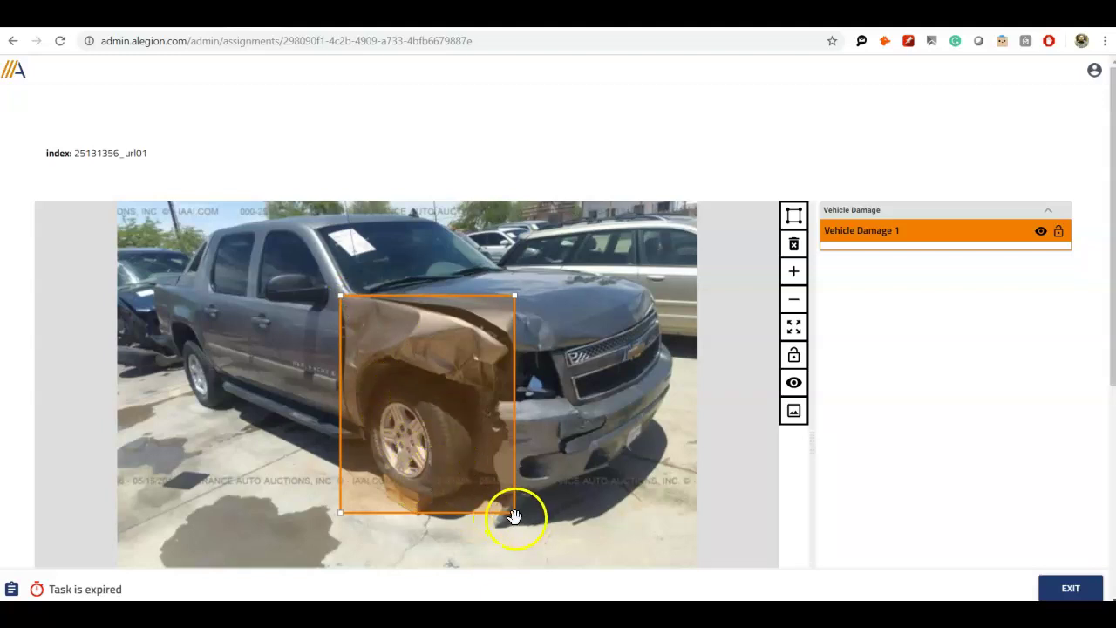
# Step: Extend the pickup's damage box to cover the hood edge, grille, bumper and hanging lower trim
pyautogui.moveTo(515, 514); pyautogui.dragTo(517, 528)
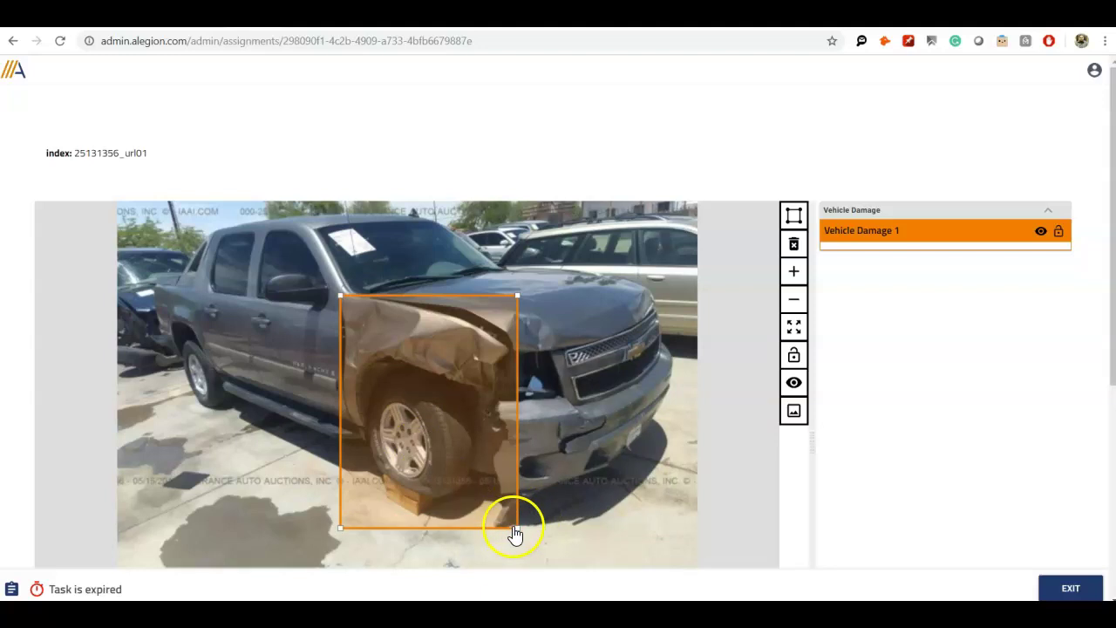
pyautogui.moveTo(520, 530); pyautogui.dragTo(667, 526)
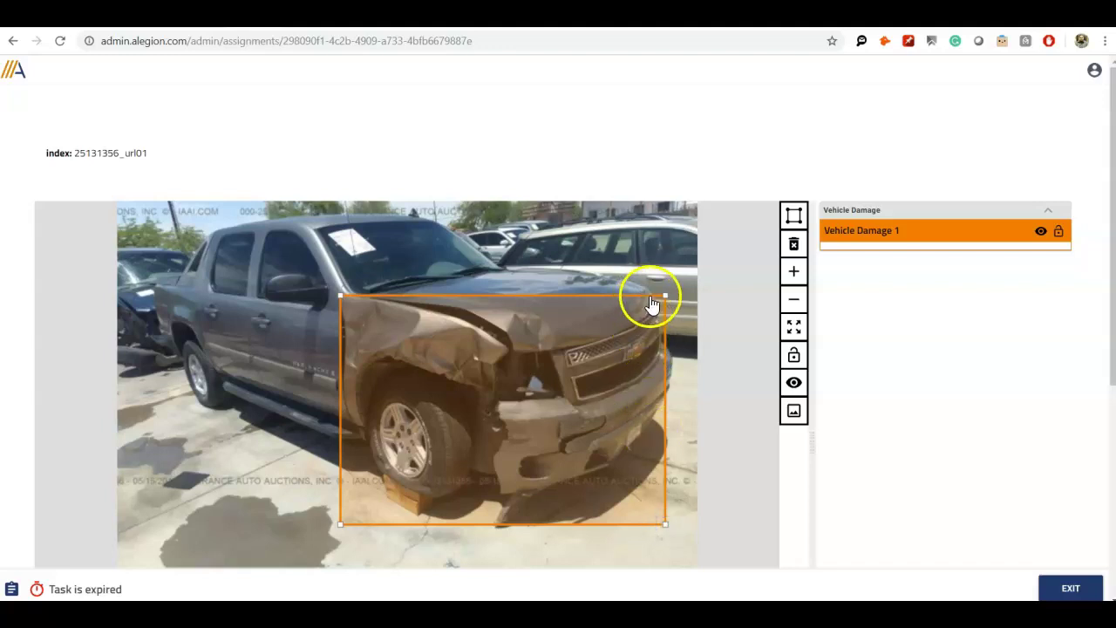
pyautogui.moveTo(666, 301); pyautogui.dragTo(666, 295)
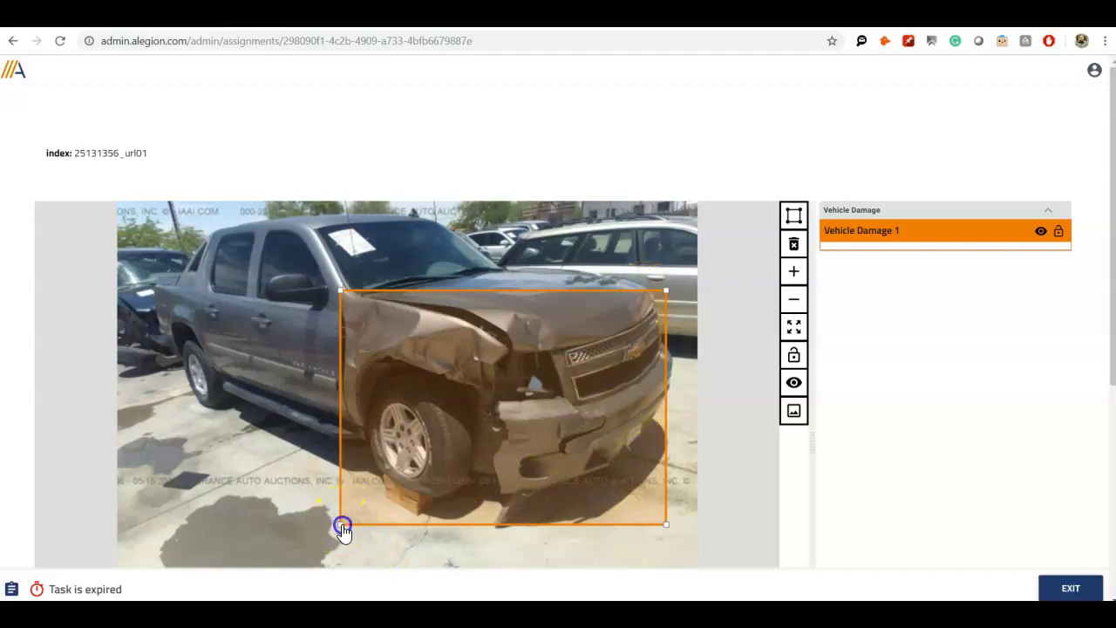
# Step: Rate the grey pickup's visible damage as Major Damage
pyautogui.scroll(-2, 881, 406)
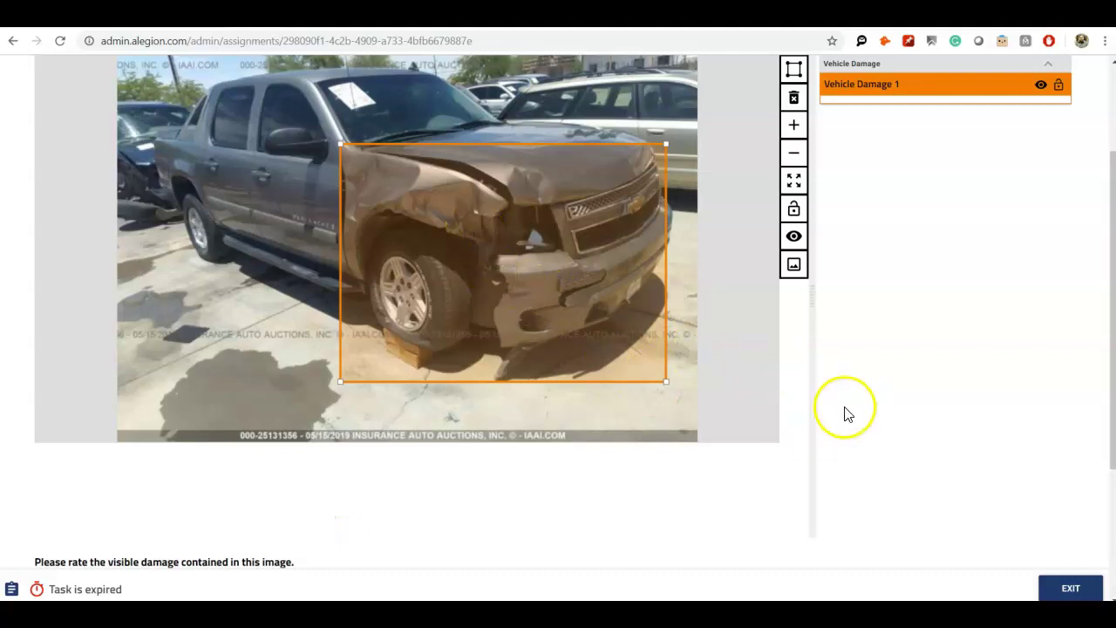
pyautogui.scroll(-3, 842, 411)
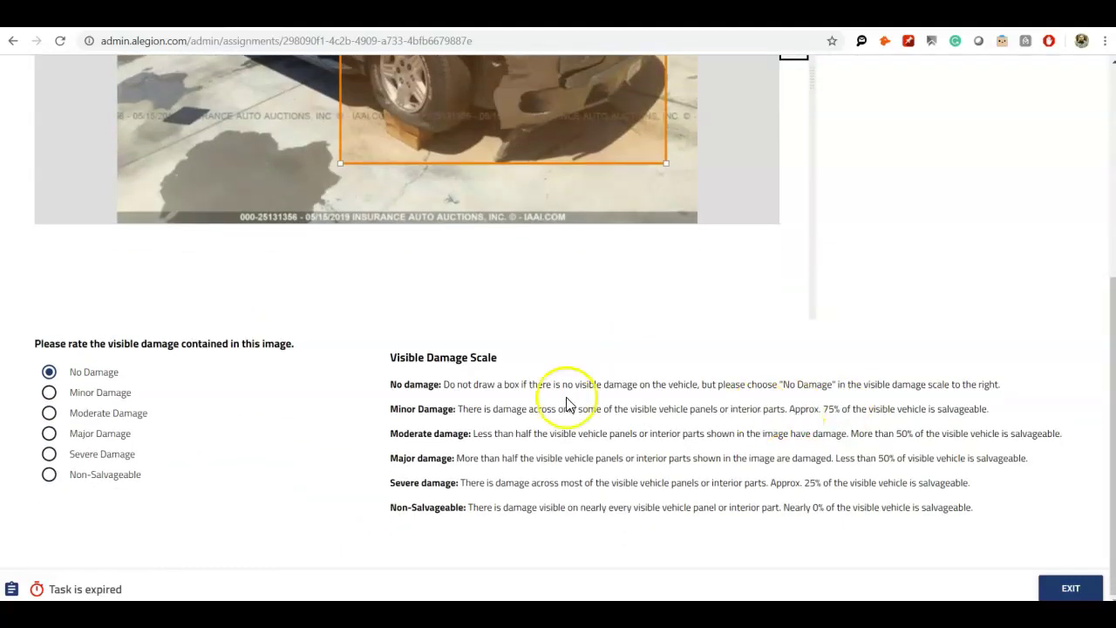
pyautogui.click(51, 435)
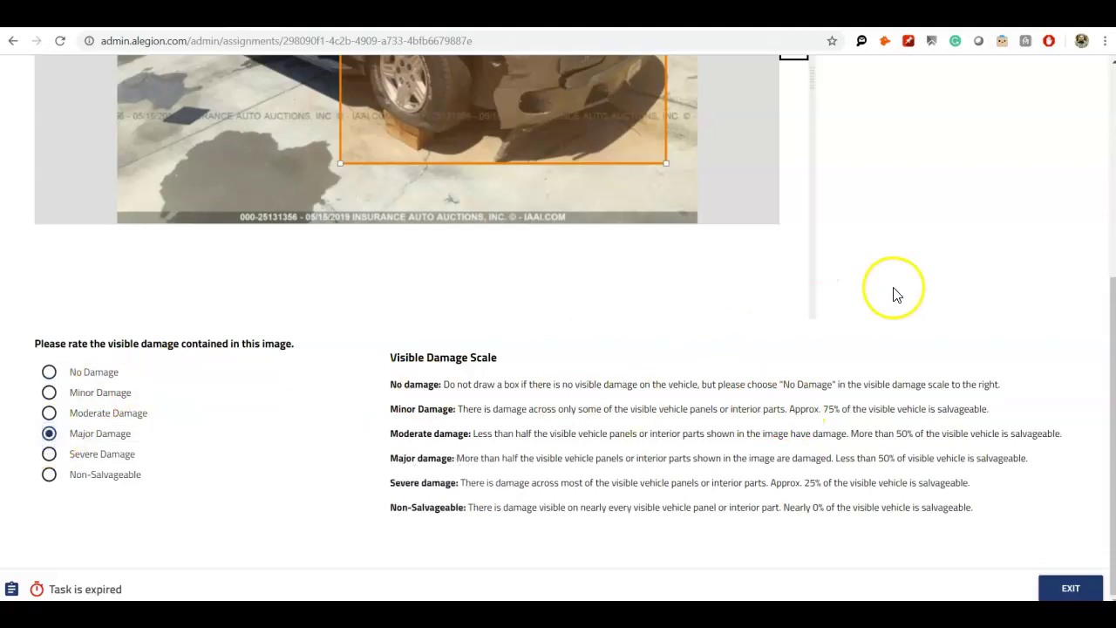
pyautogui.scroll(3, 907, 301)
pyautogui.scroll(2, 929, 307)
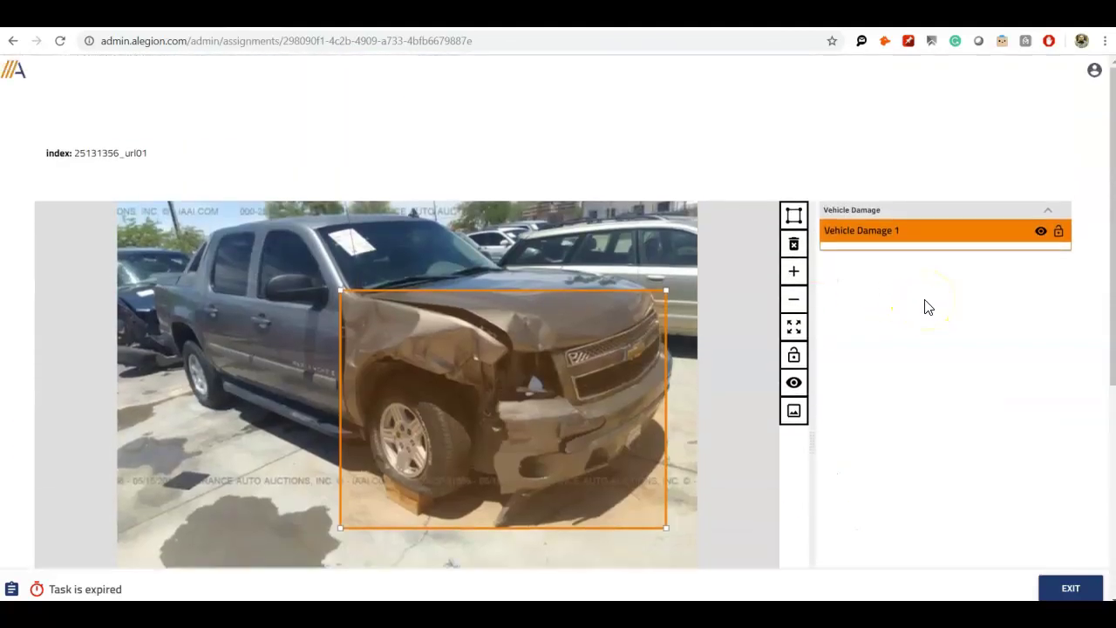
# Step: Switch to the dark BMW sedan's assignment and inspect its front end, side and rear bumper for damage
pyautogui.click(948, 304)
pyautogui.hotkey('ctrl', 'Tab')
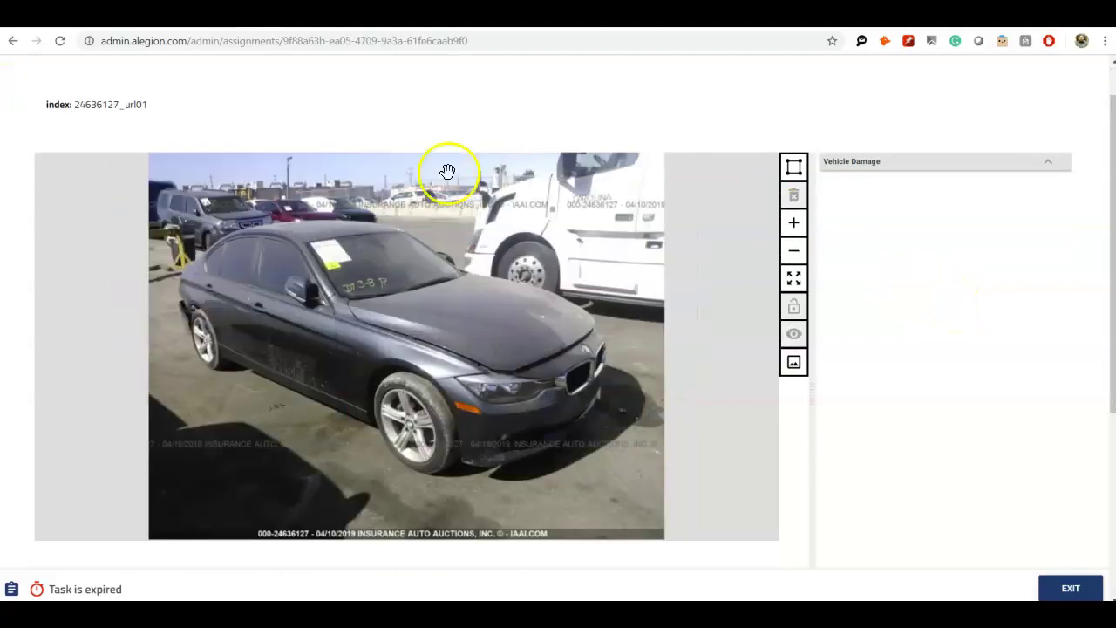
pyautogui.scroll(1, 604, 383)
pyautogui.scroll(1, 604, 384)
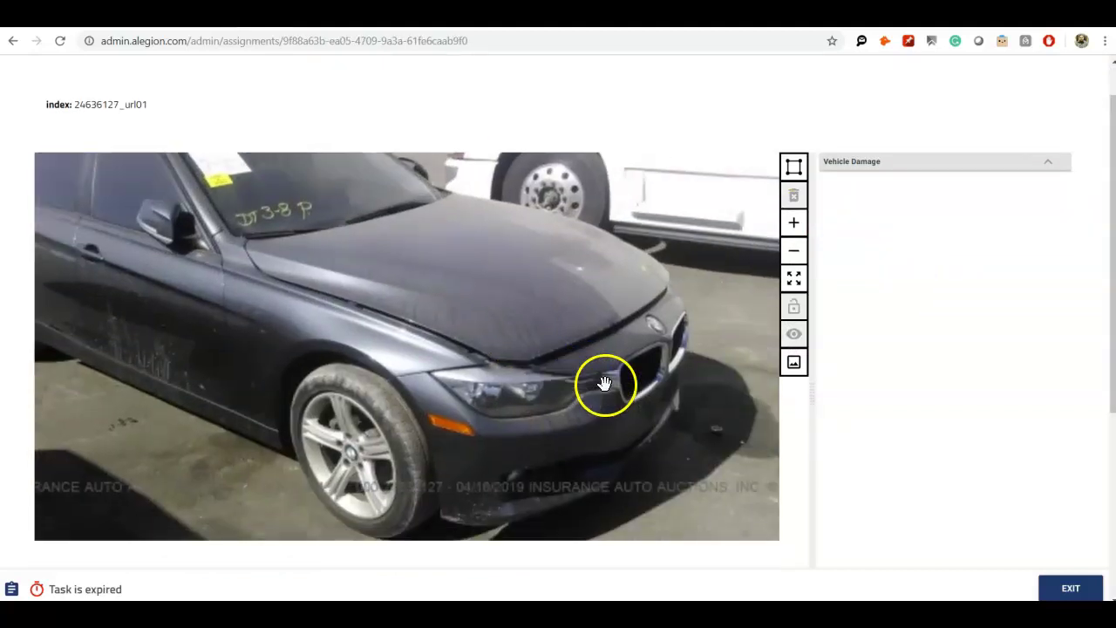
pyautogui.scroll(-1, 567, 327)
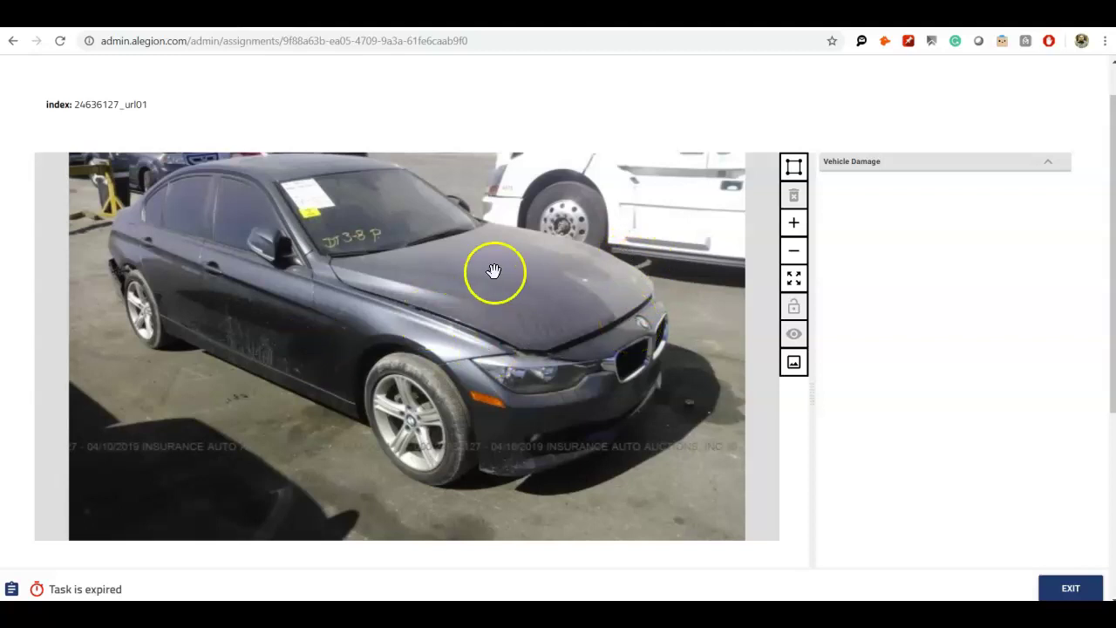
pyautogui.moveTo(394, 302); pyautogui.dragTo(535, 326)
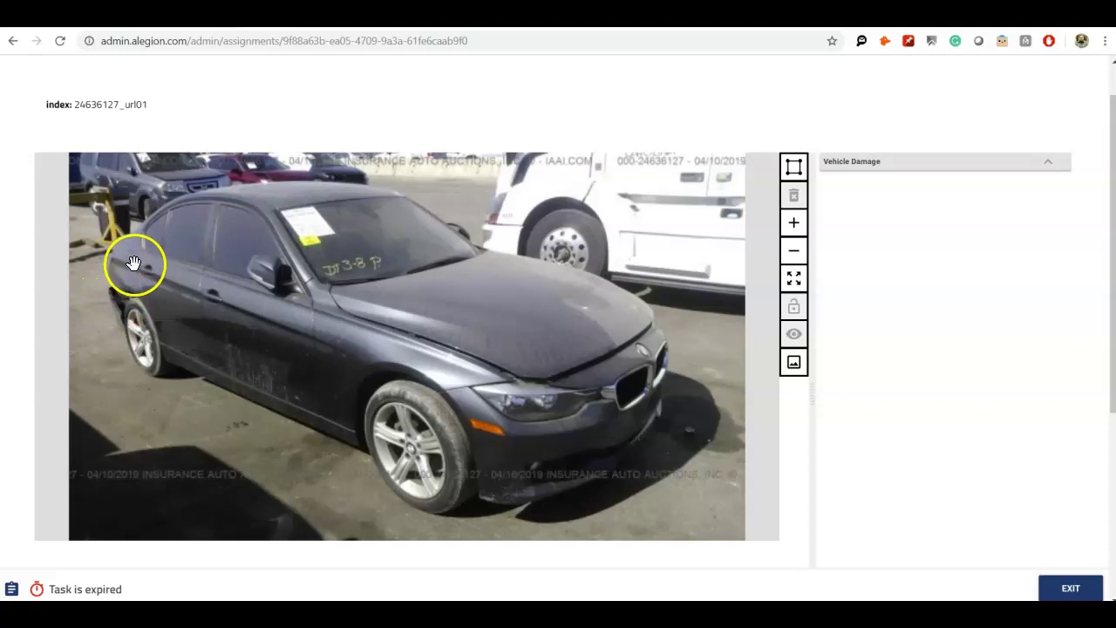
pyautogui.scroll(5, 114, 291)
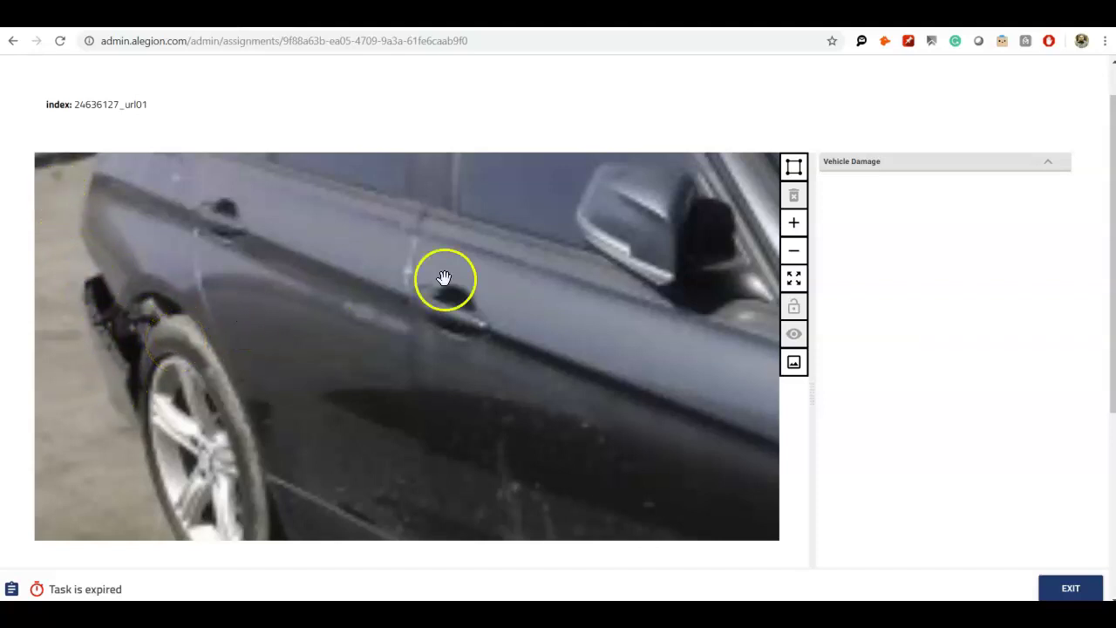
# Step: Draw a Vehicle Damage bounding box around the BMW's damaged rear bumper and fit its corners to the area behind the rear wheel
pyautogui.click(793, 166)
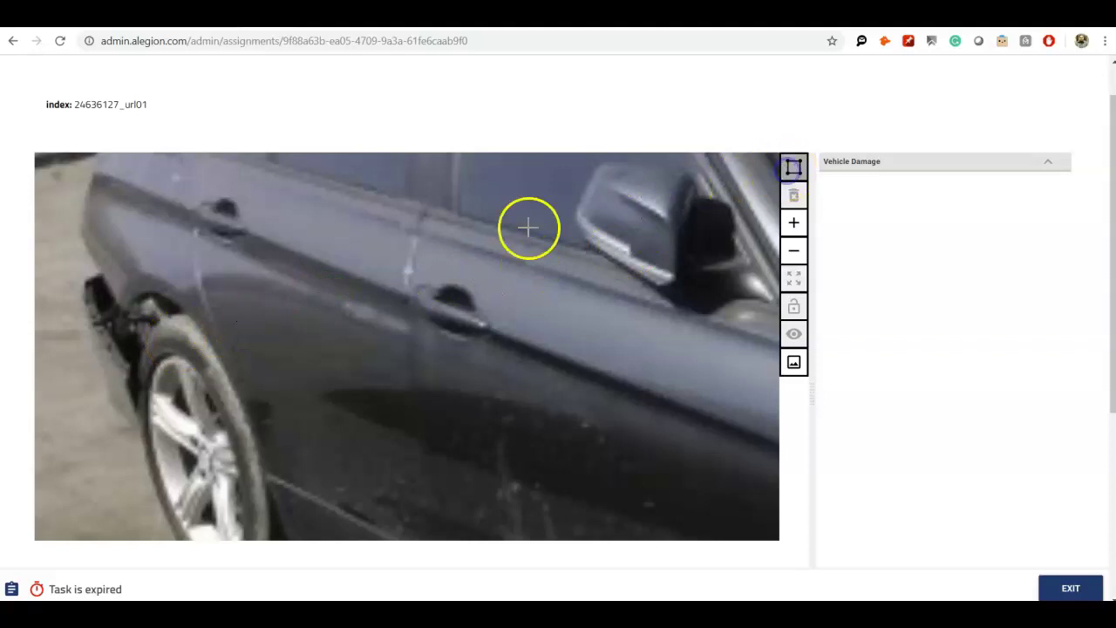
pyautogui.click(81, 229)
pyautogui.moveTo(65, 315); pyautogui.dragTo(154, 412)
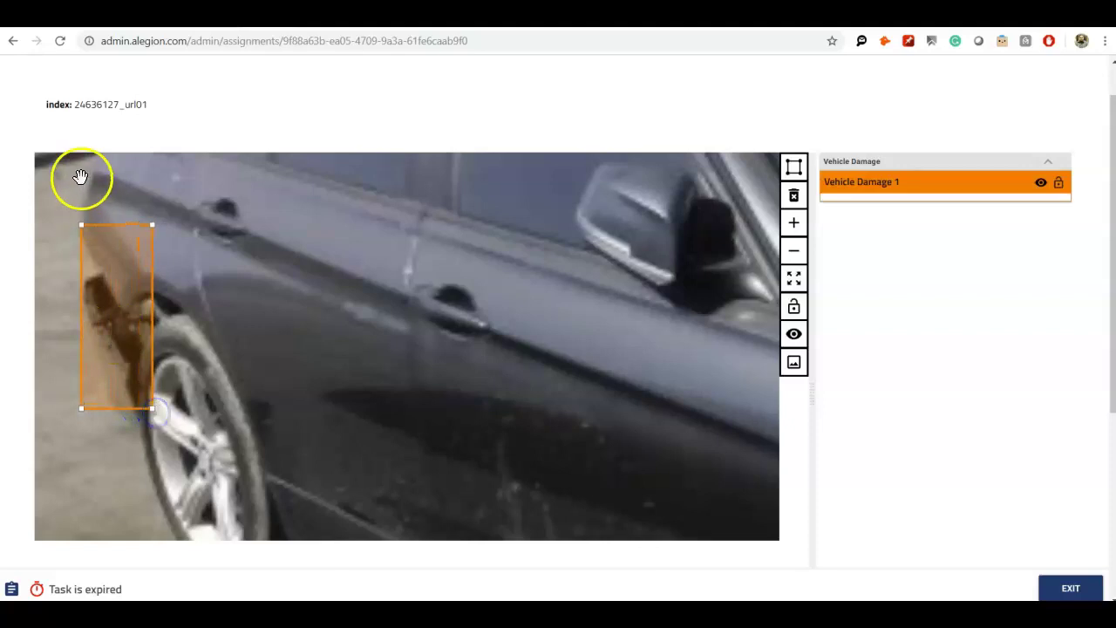
pyautogui.moveTo(80, 410); pyautogui.dragTo(83, 385)
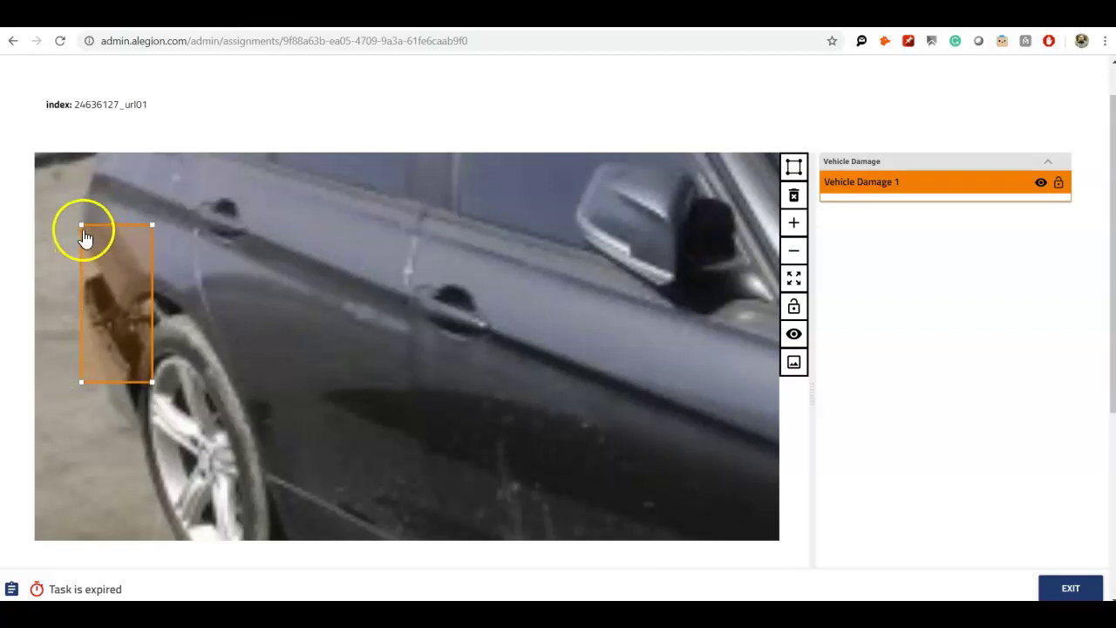
pyautogui.moveTo(154, 381); pyautogui.dragTo(178, 366)
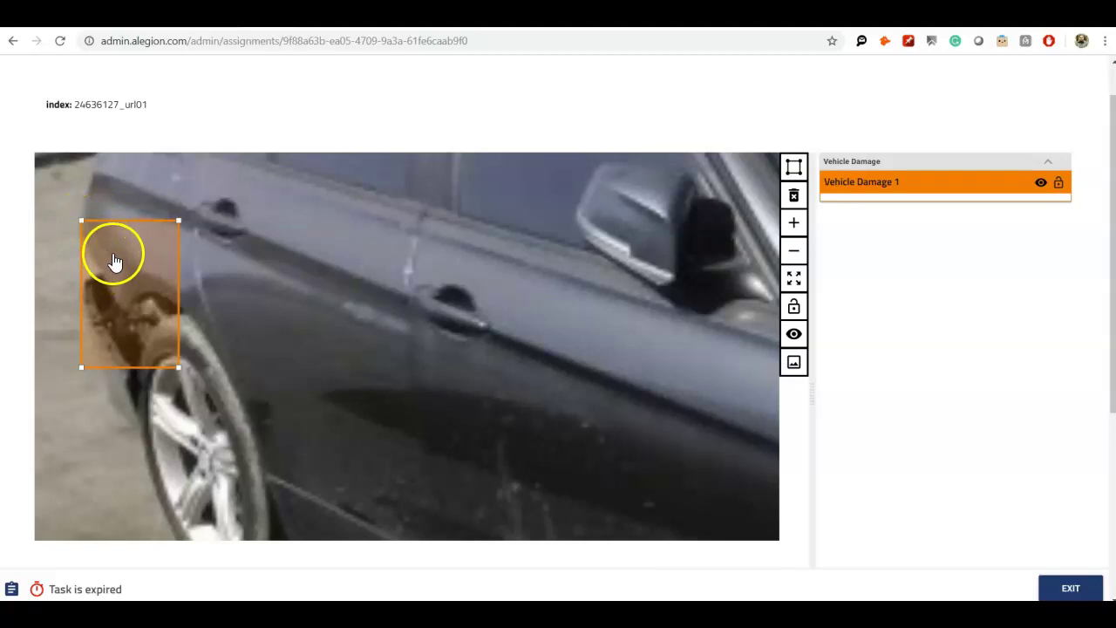
pyautogui.press('space')
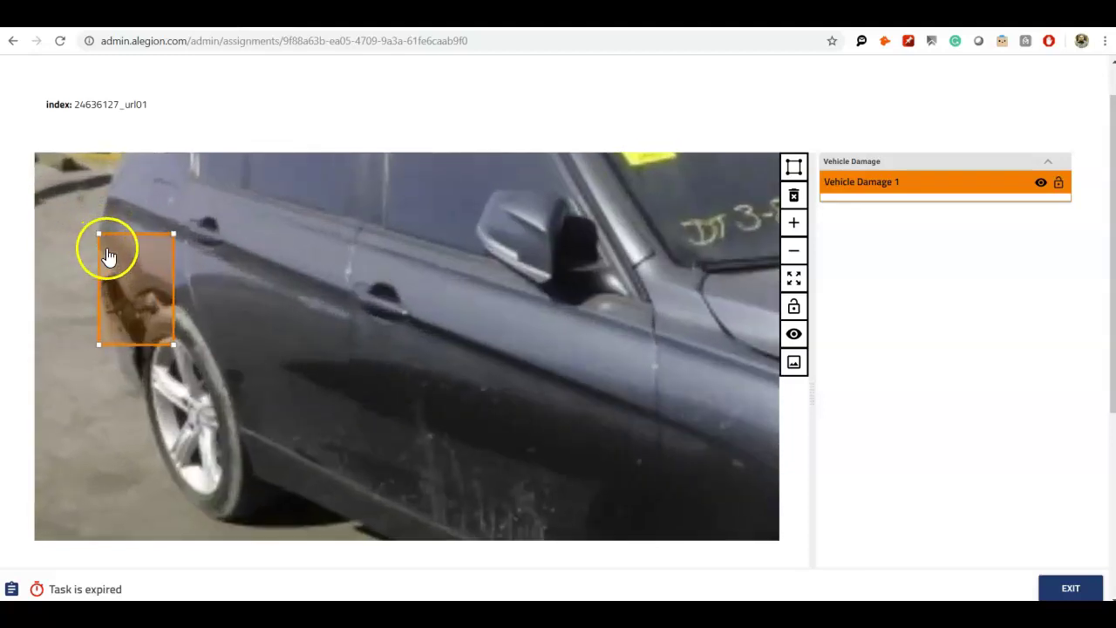
pyautogui.moveTo(99, 344); pyautogui.dragTo(95, 390)
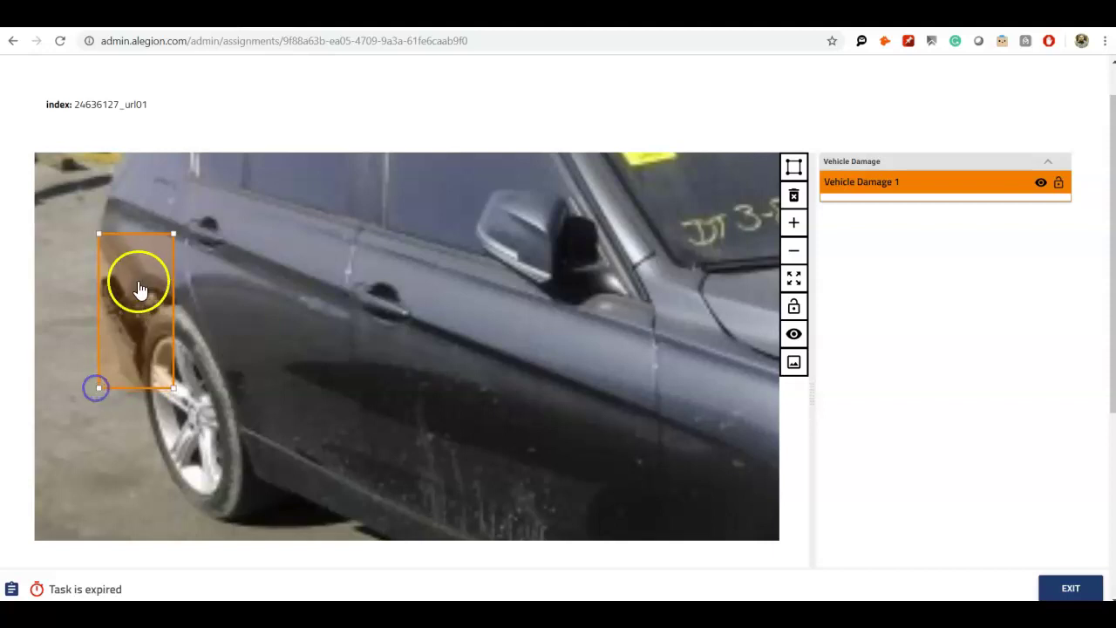
# Step: Lower the bottom edge of the BMW's damage box slightly and check its fit around the broken rear bumper
pyautogui.moveTo(100, 395); pyautogui.dragTo(99, 392)
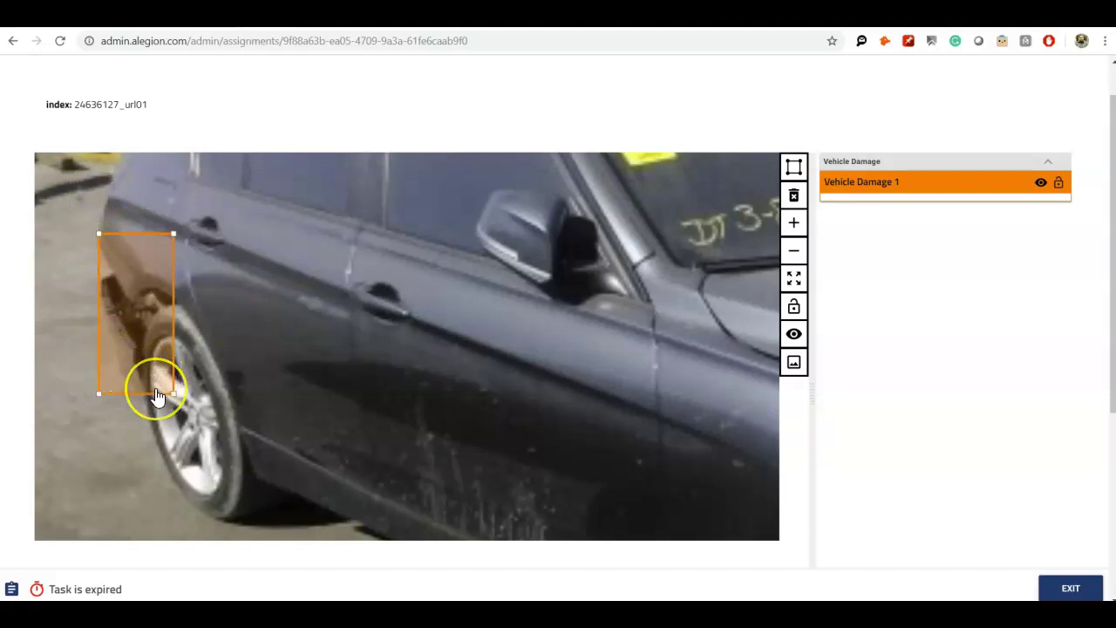
pyautogui.scroll(-4, 157, 396)
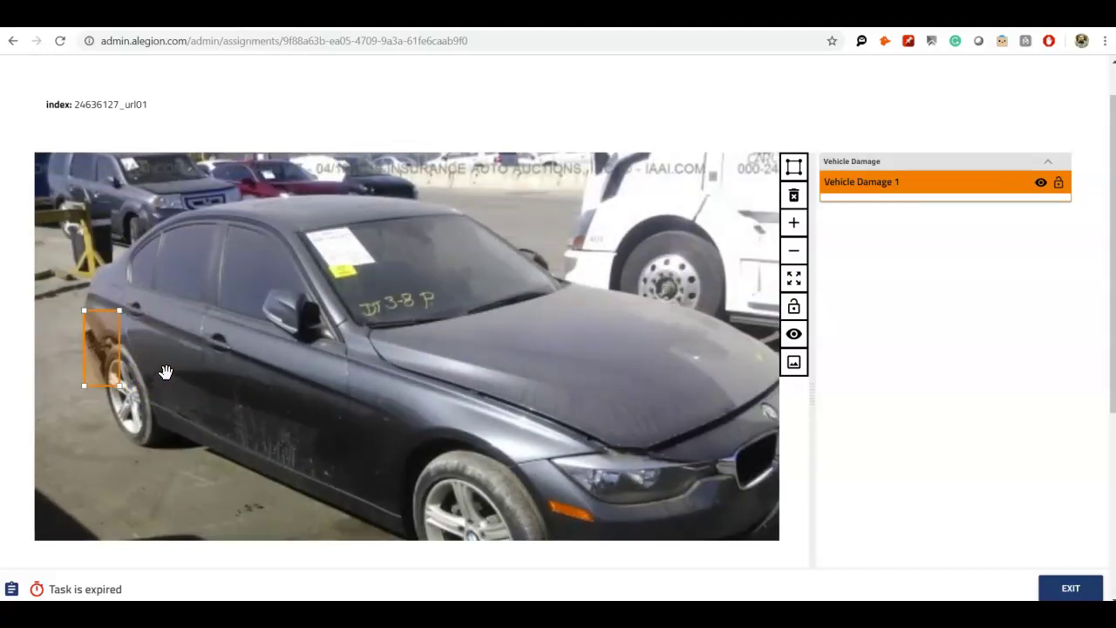
pyautogui.scroll(4, 152, 371)
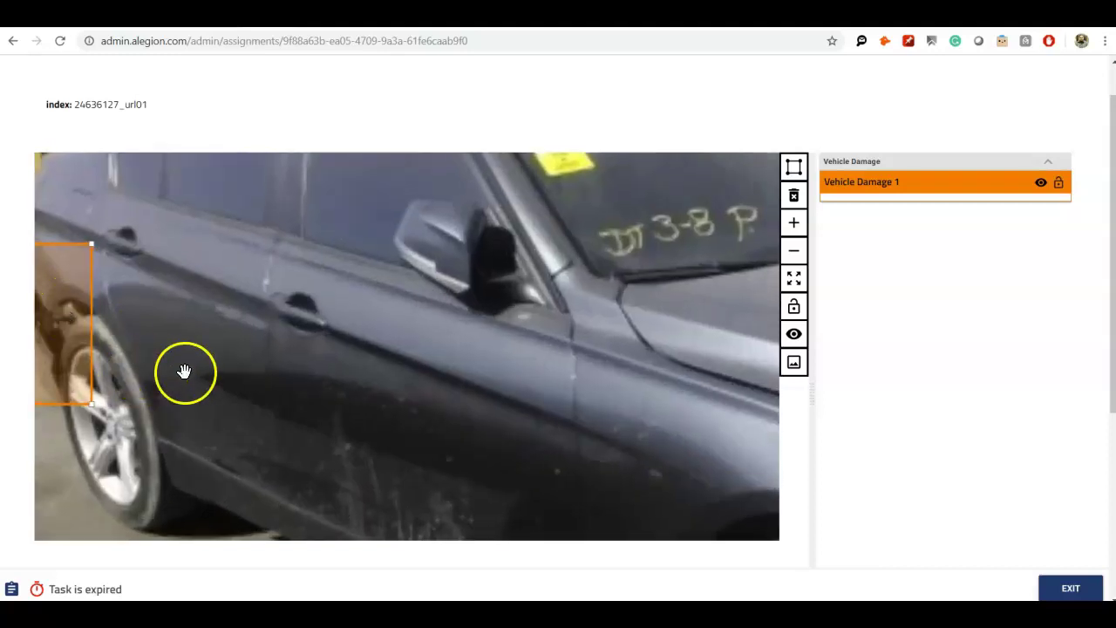
pyautogui.moveTo(182, 374); pyautogui.dragTo(386, 341)
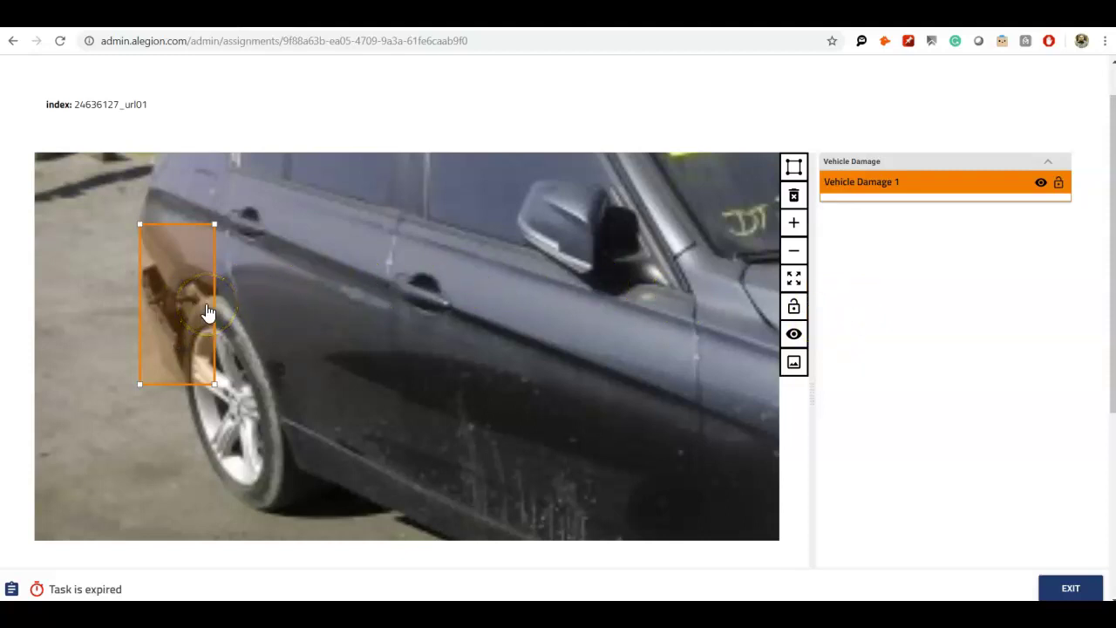
pyautogui.click(166, 322)
pyautogui.click(354, 312)
pyautogui.moveTo(287, 325)
pyautogui.mouseDown()
pyautogui.moveTo(242, 331)
pyautogui.moveTo(197, 295)
pyautogui.mouseUp()
# Step: Compare the Minor Damage and Moderate Damage descriptions and rate the BMW's visible damage as Moderate Damage
pyautogui.scroll(-3, 858, 340)
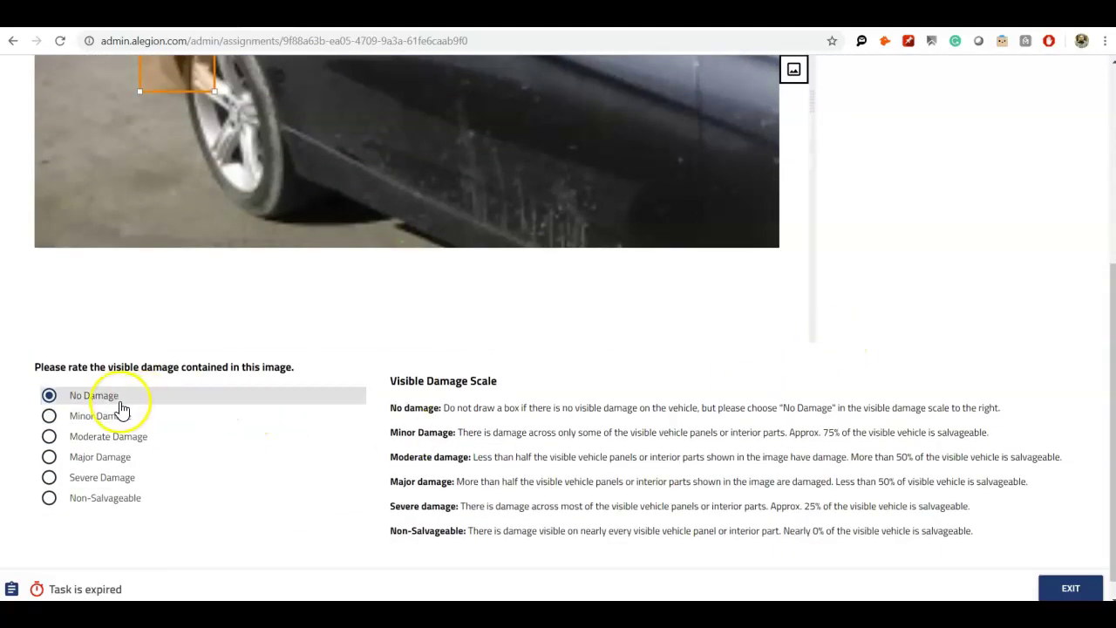
pyautogui.moveTo(116, 424)
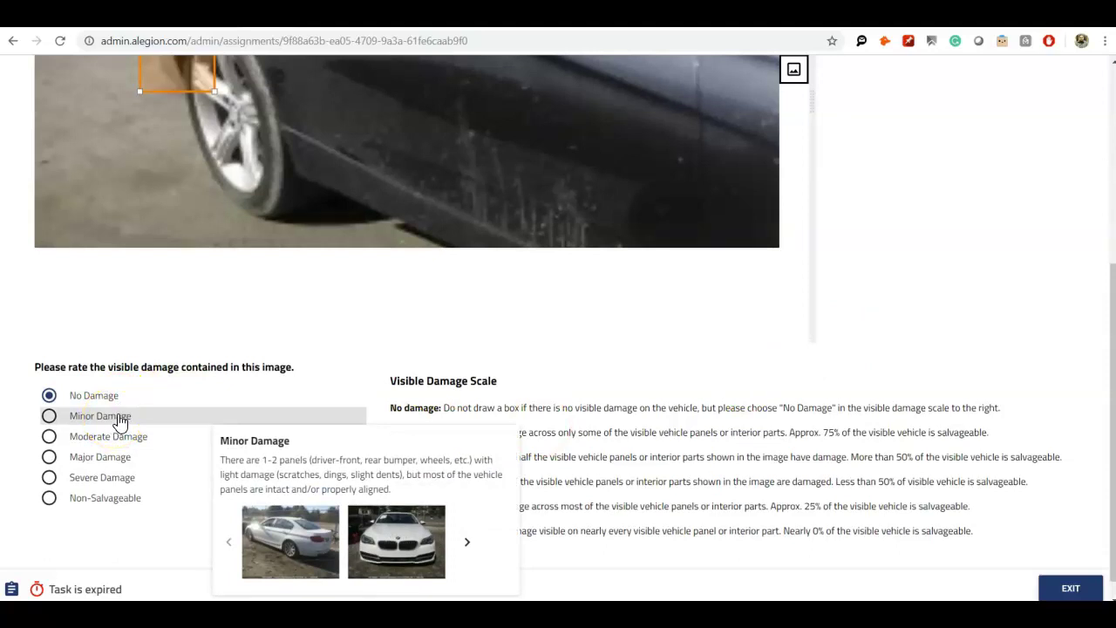
pyautogui.click(120, 446)
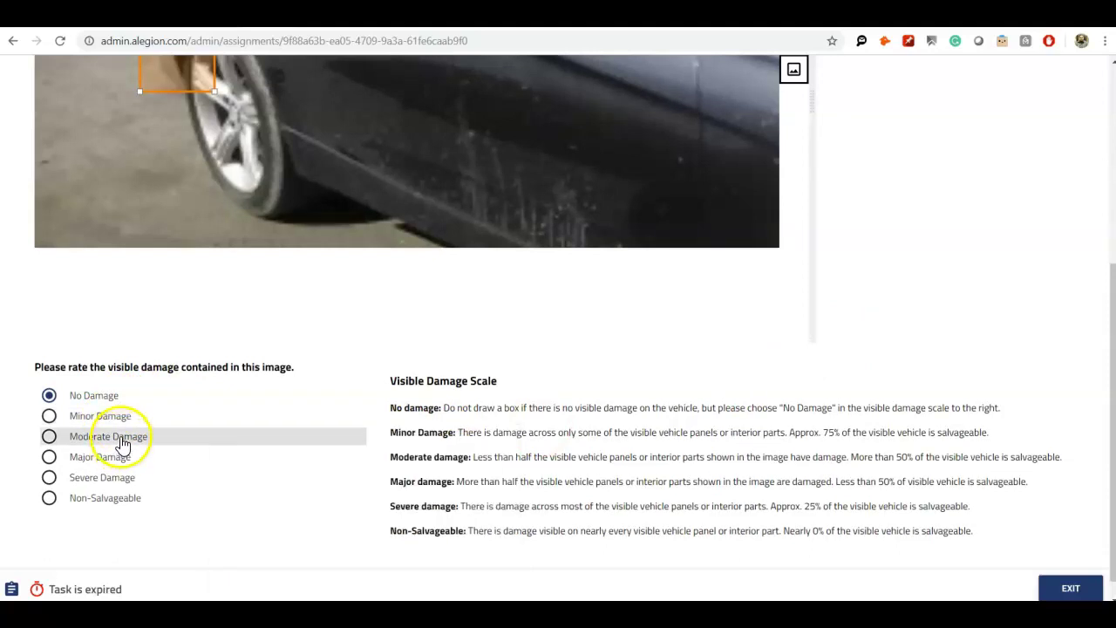
pyautogui.moveTo(123, 444)
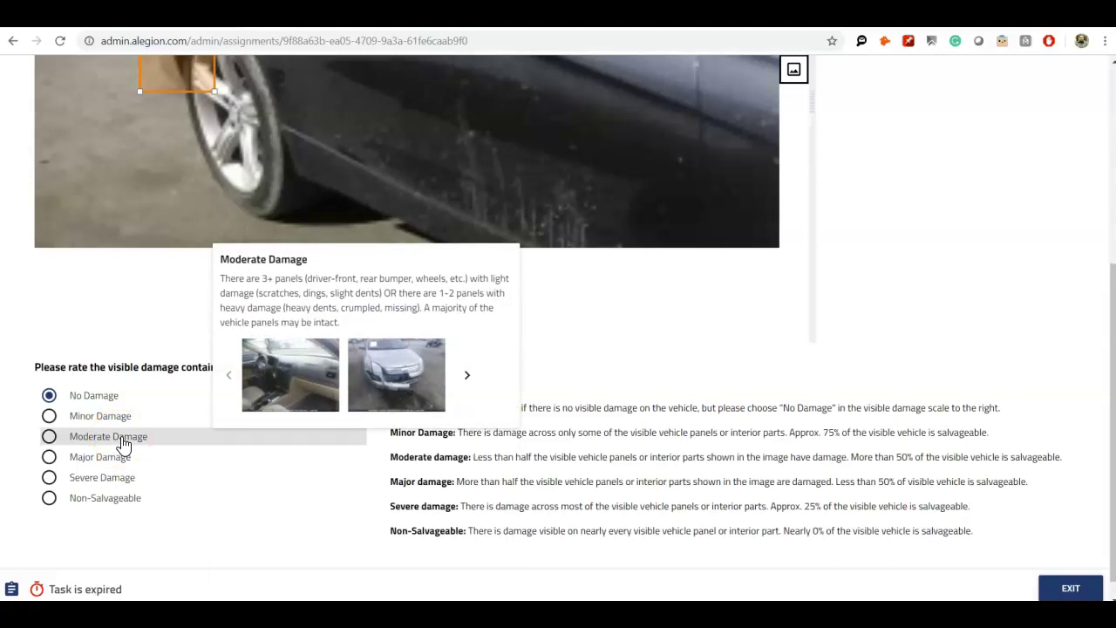
pyautogui.scroll(1, 267, 260)
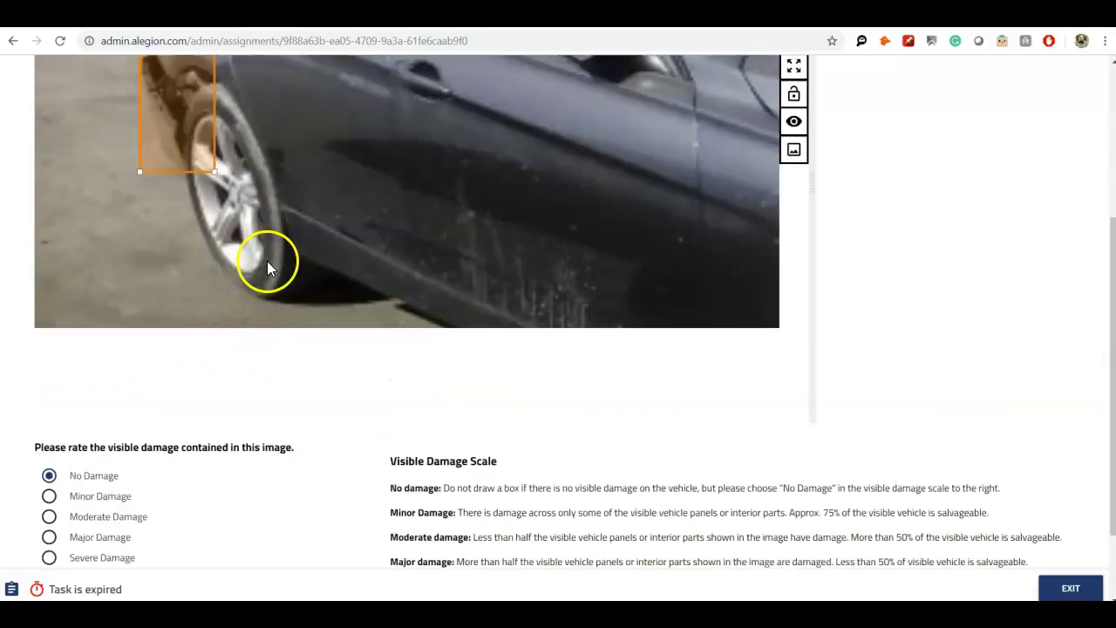
pyautogui.scroll(1, 266, 260)
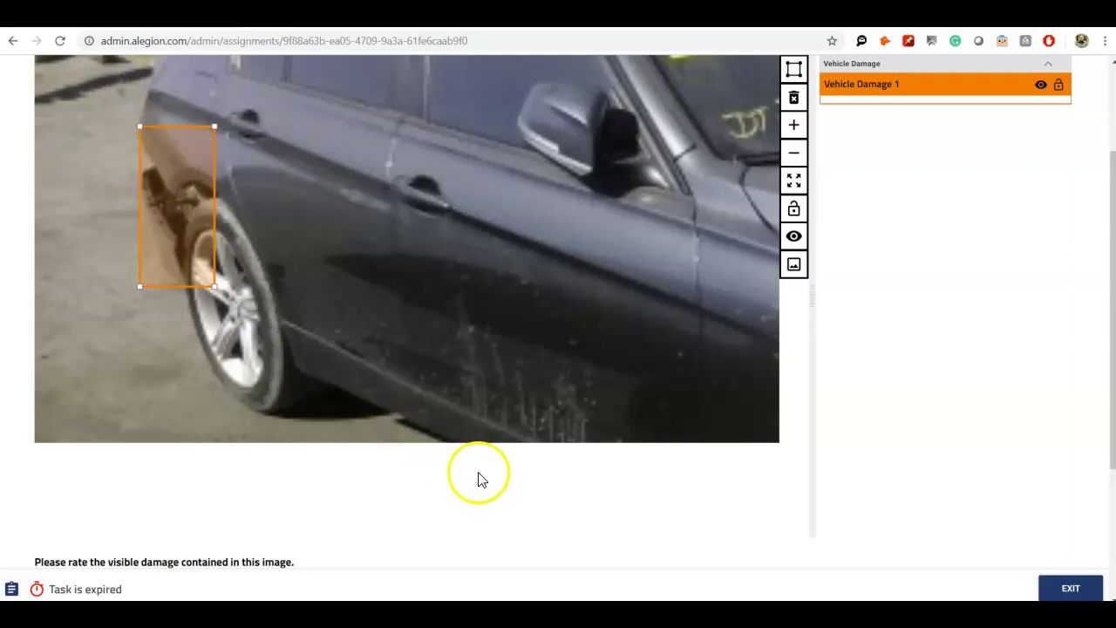
pyautogui.scroll(-1, 426, 476)
pyautogui.scroll(-1, 426, 475)
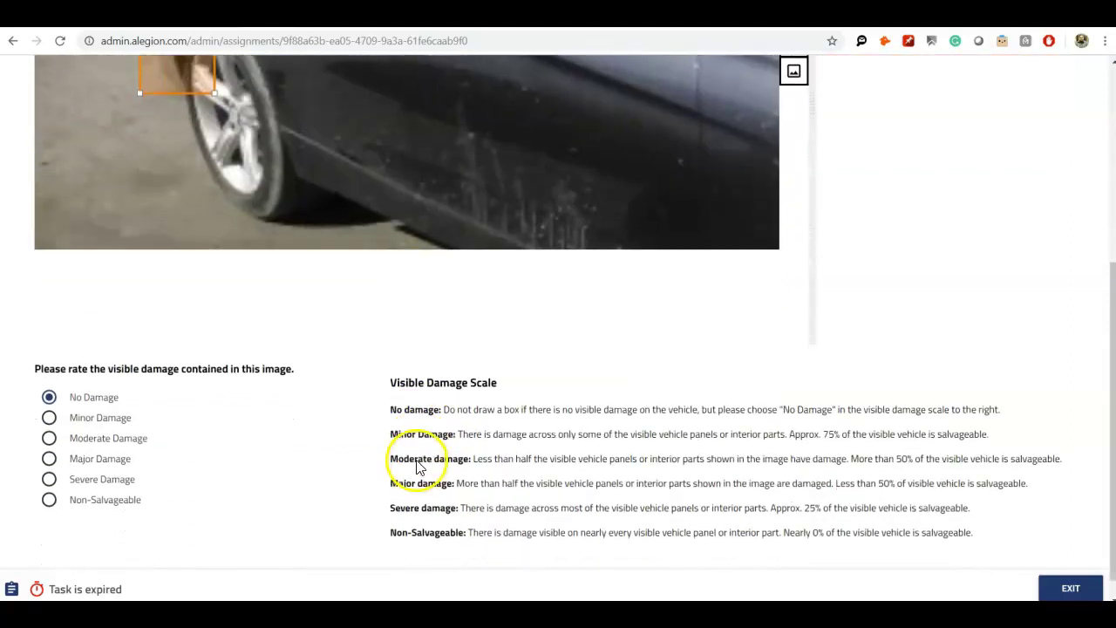
pyautogui.click(49, 436)
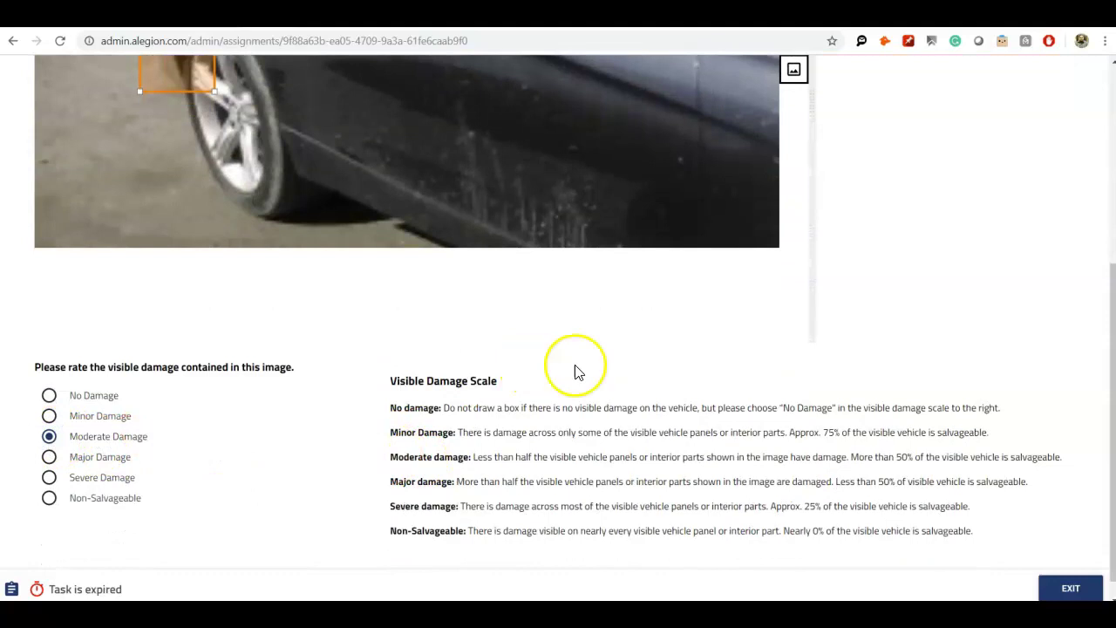
pyautogui.scroll(1, 887, 355)
pyautogui.scroll(2, 886, 355)
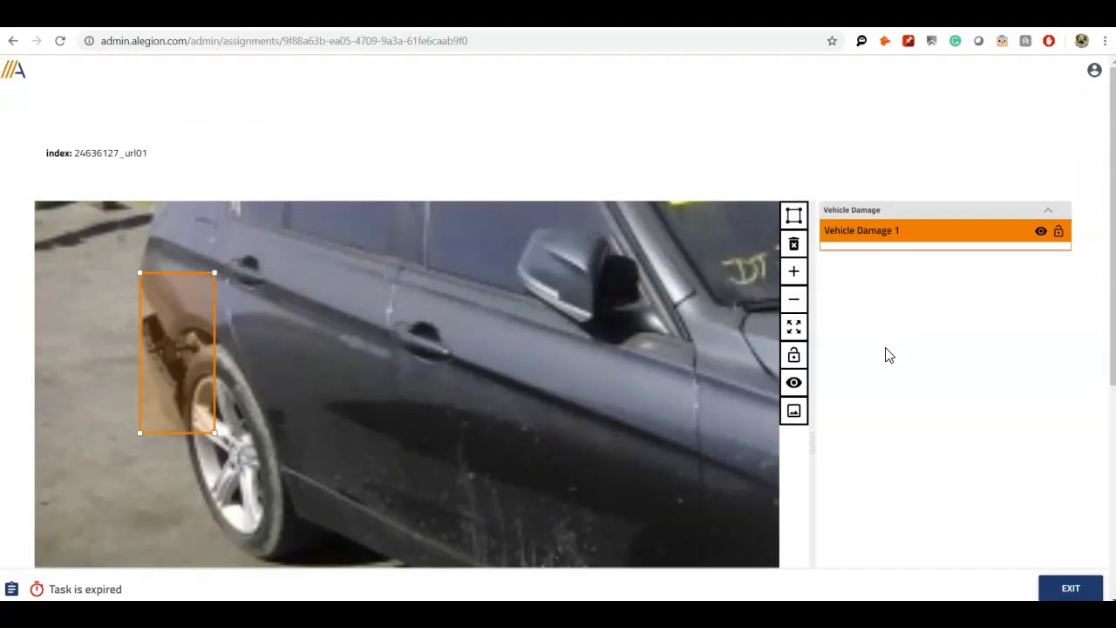
# Step: Examine the vehicle interior image with the open glove compartment and check its visible damage rating
pyautogui.click(875, 365)
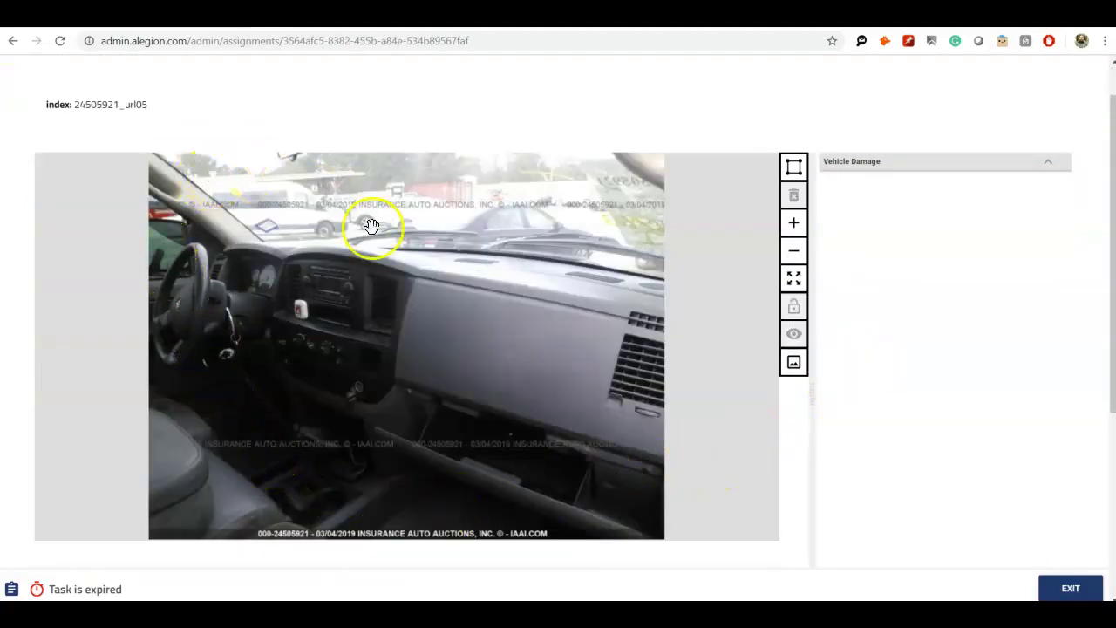
pyautogui.scroll(-3, 398, 295)
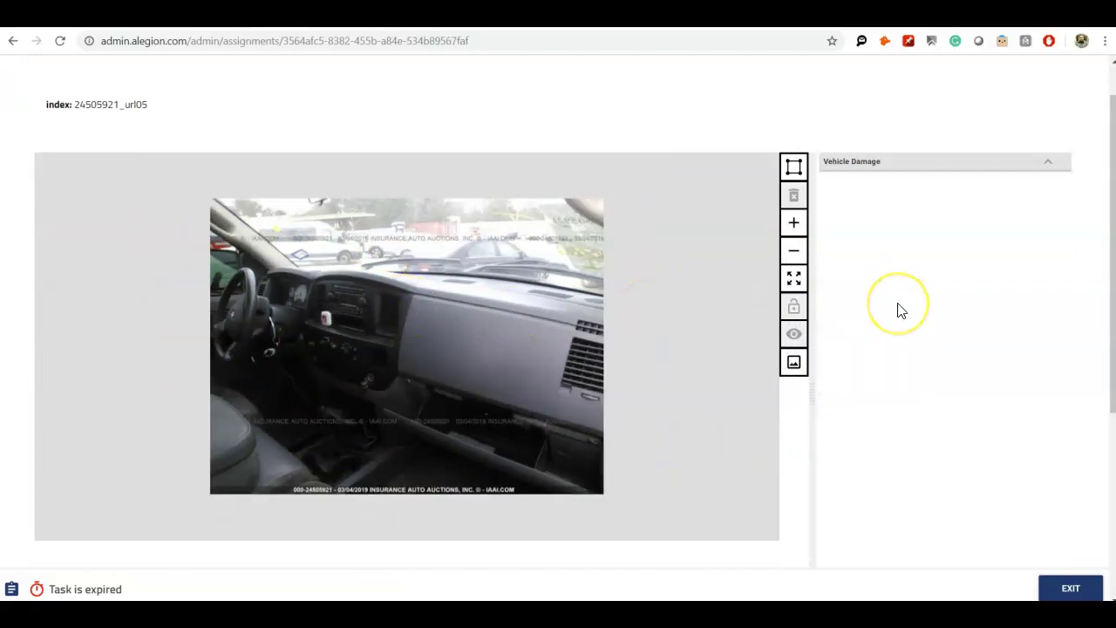
pyautogui.scroll(-3, 833, 360)
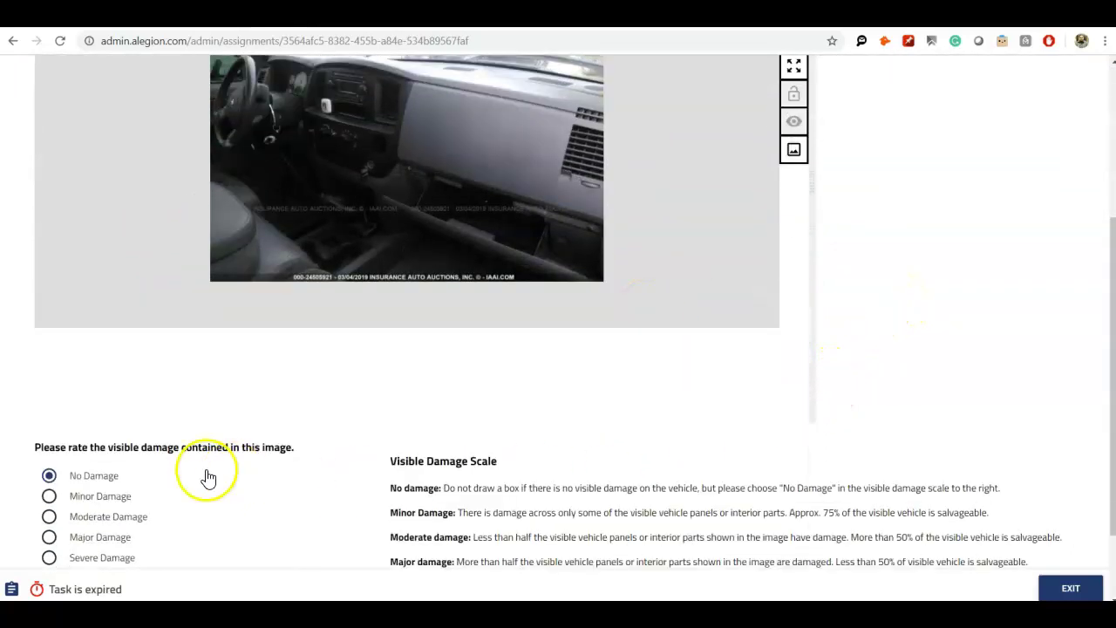
pyautogui.scroll(3, 895, 361)
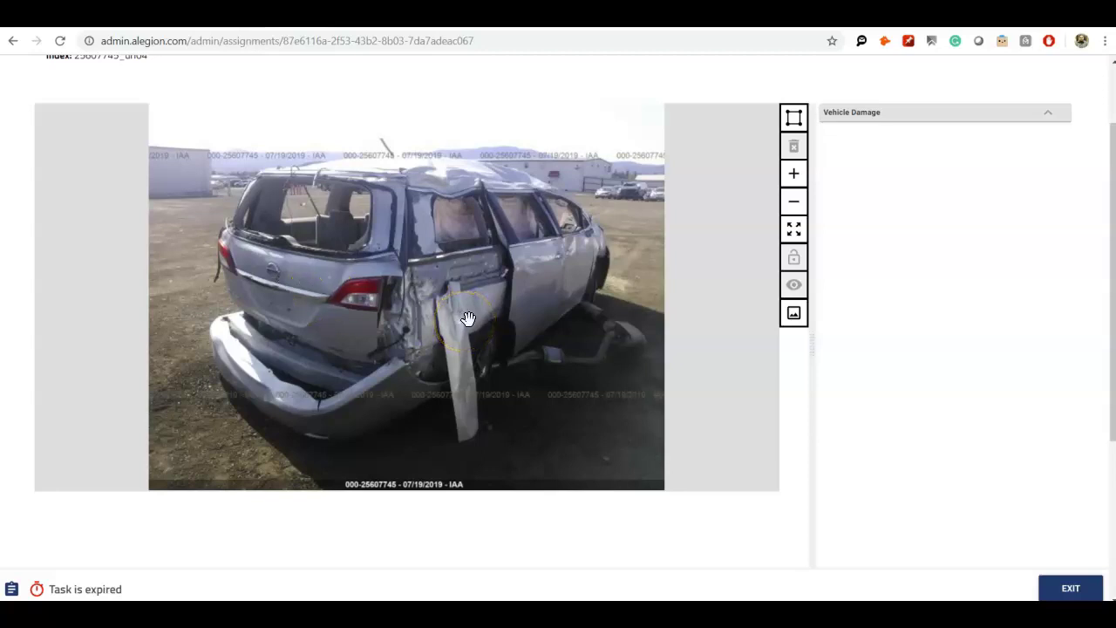
# Step: Draw a Vehicle Damage box on the silver Nissan minivan and extend it over the whole body, rear bumper and hanging panel
pyautogui.moveTo(483, 303); pyautogui.dragTo(485, 302)
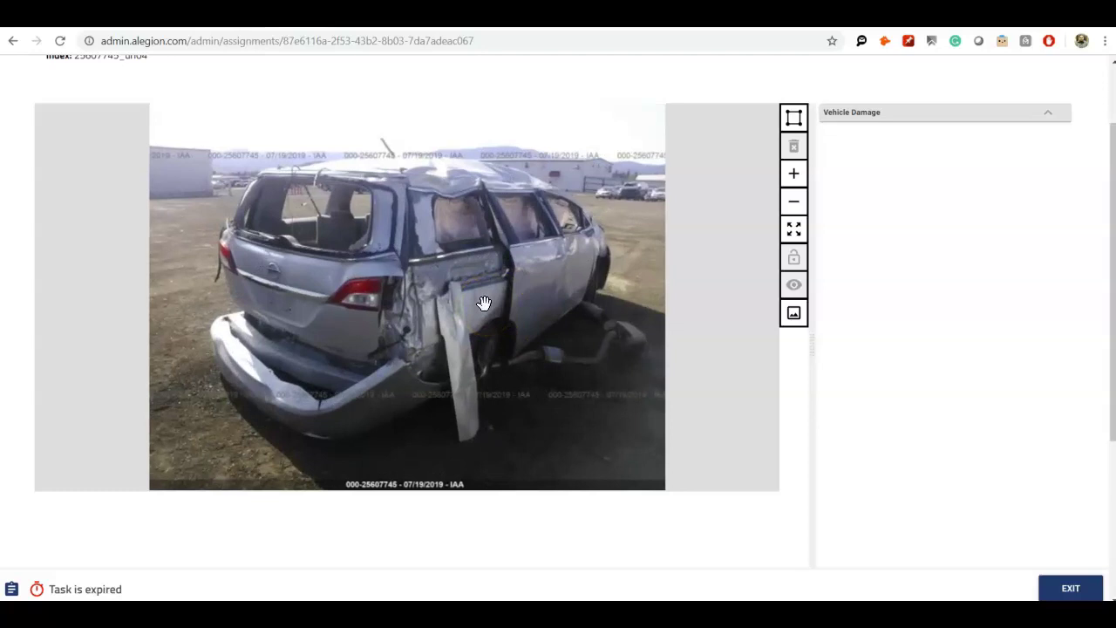
pyautogui.press('r')
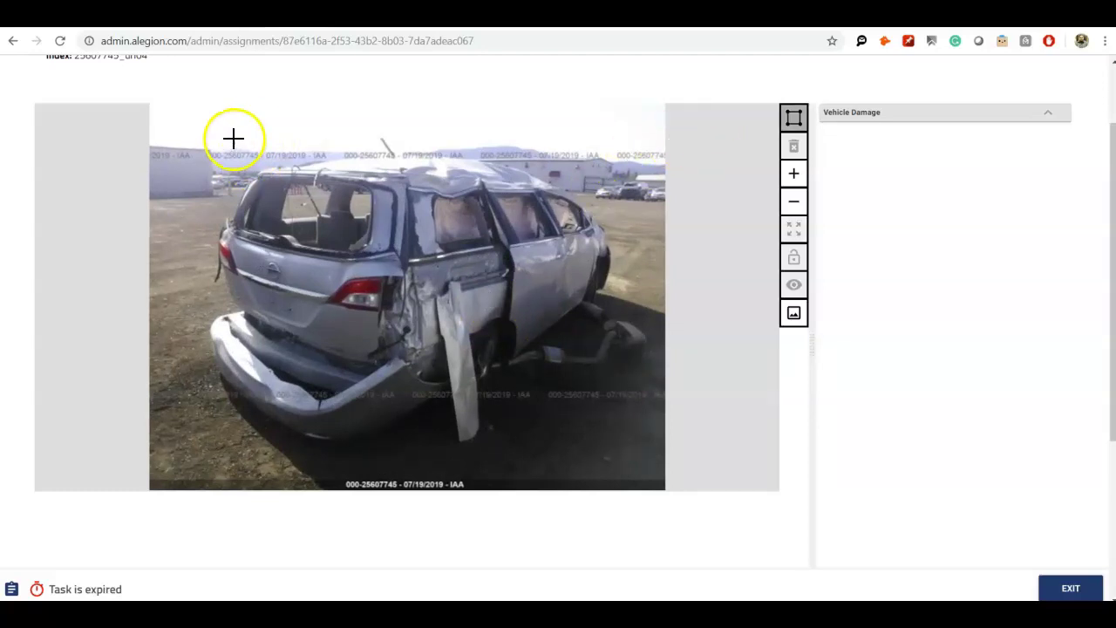
pyautogui.moveTo(245, 138); pyautogui.dragTo(529, 258)
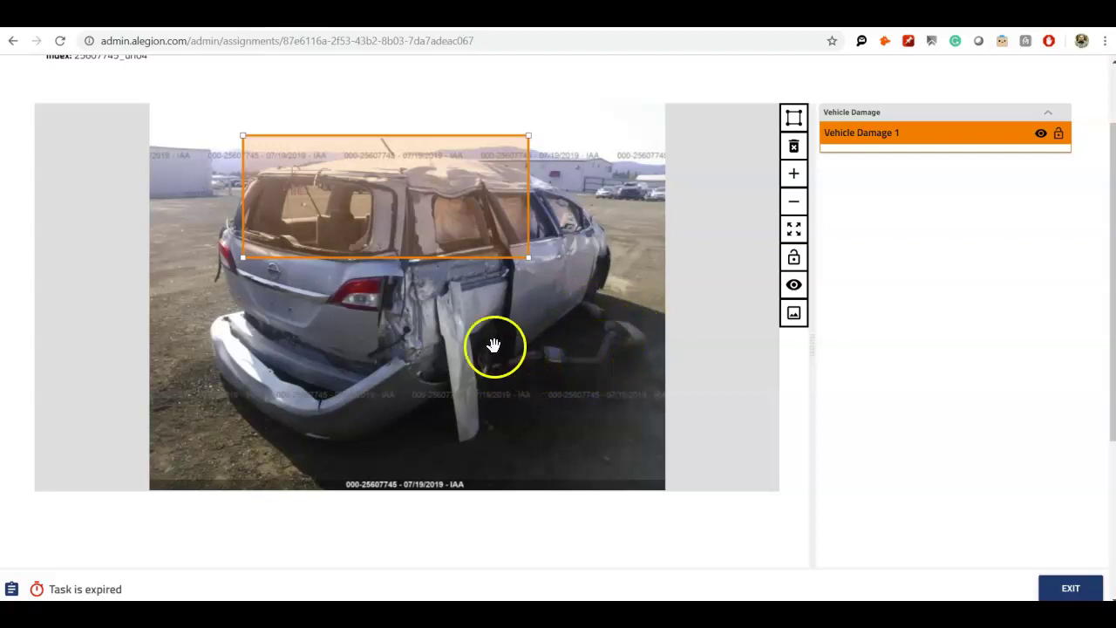
pyautogui.moveTo(243, 258); pyautogui.dragTo(215, 443)
pyautogui.rightClick(212, 430)
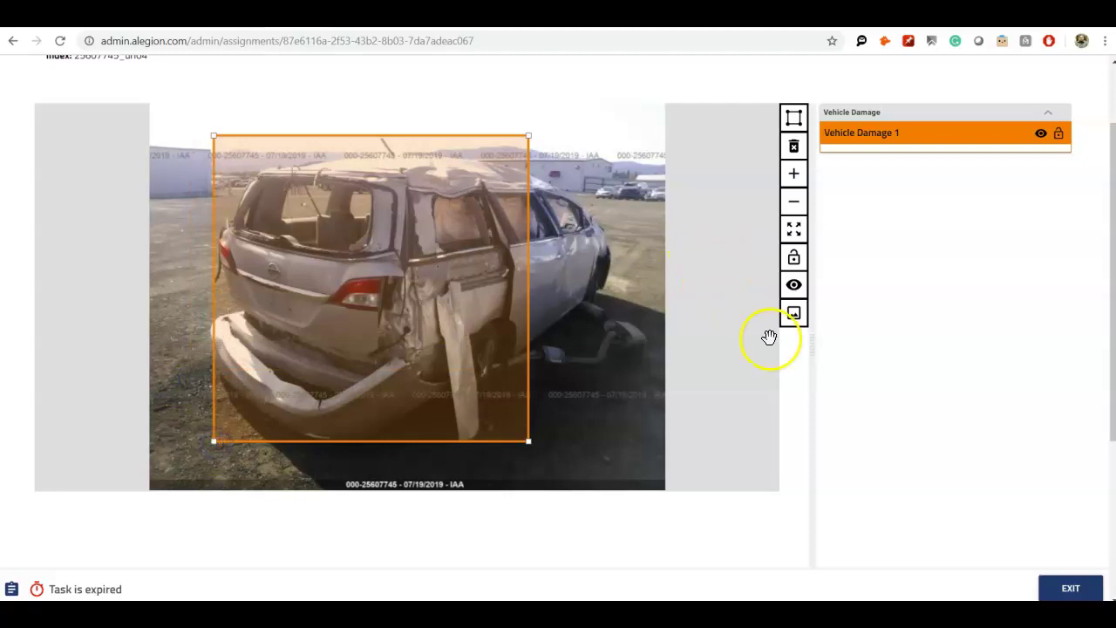
pyautogui.click(794, 315)
pyautogui.moveTo(660, 301); pyautogui.dragTo(687, 302)
pyautogui.moveTo(531, 200); pyautogui.dragTo(612, 139)
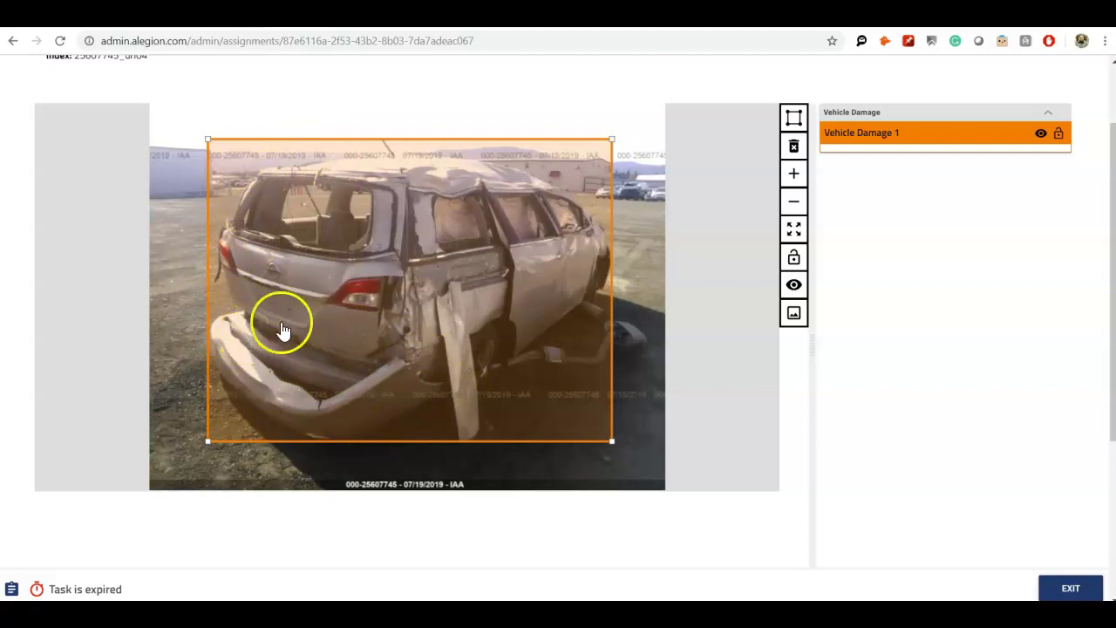
pyautogui.click(458, 389)
# Step: Rate the Nissan minivan's visible damage as Severe Damage
pyautogui.scroll(-1, 876, 289)
pyautogui.scroll(-2, 876, 289)
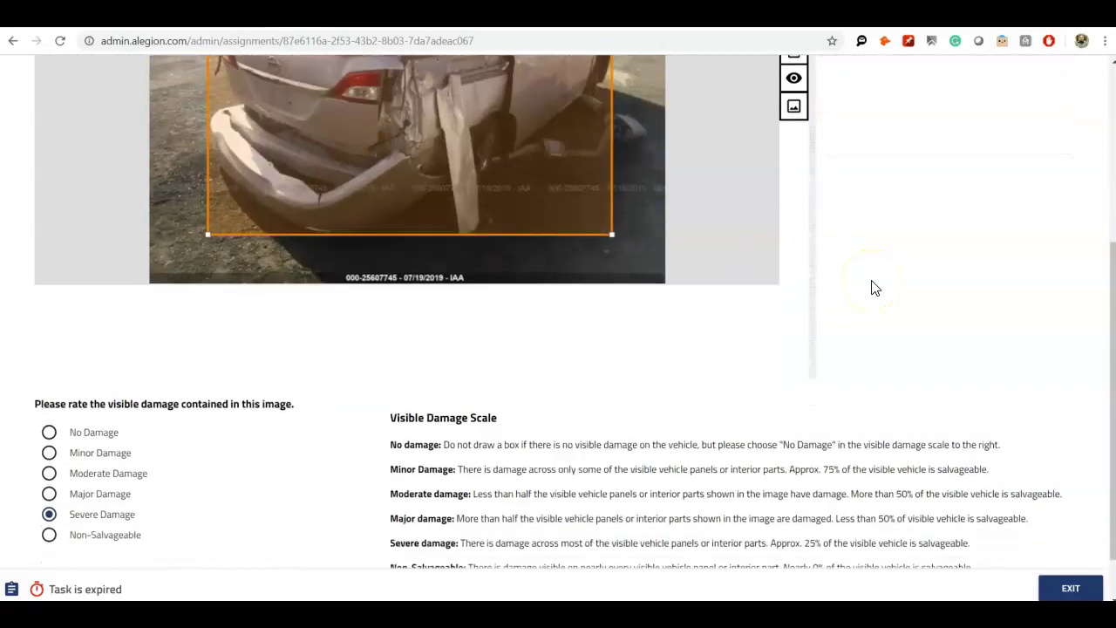
pyautogui.click(49, 477)
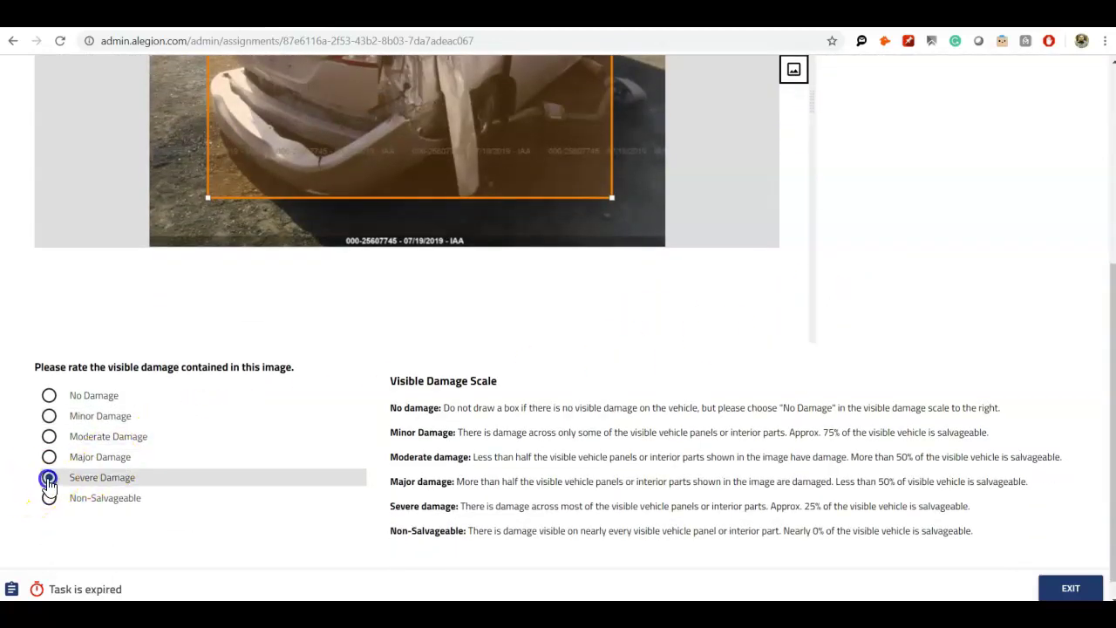
pyautogui.scroll(3, 950, 314)
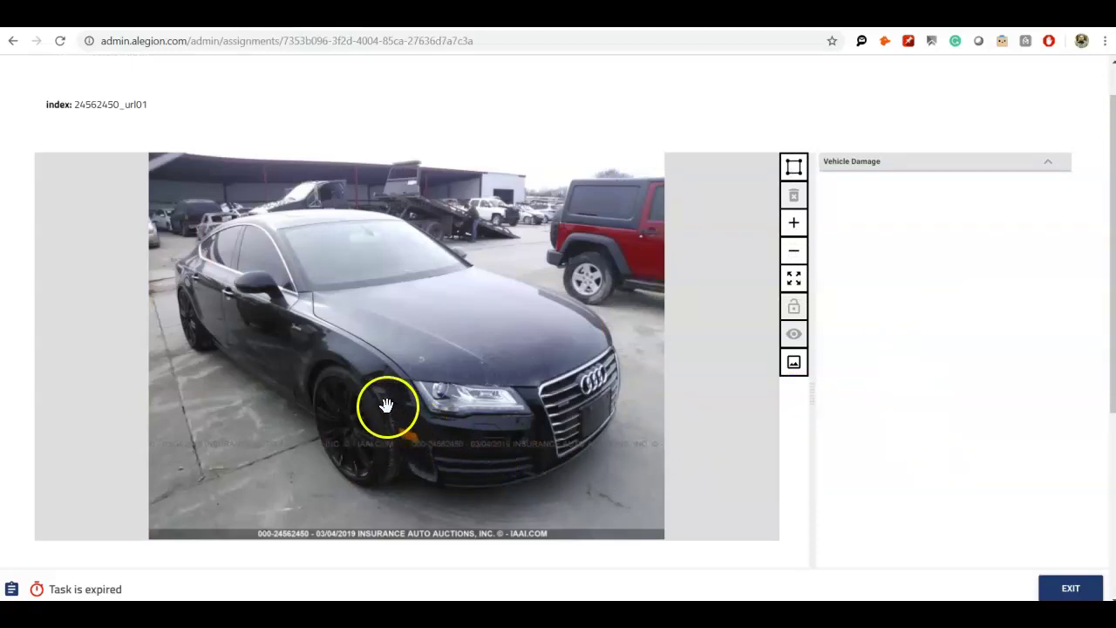
# Step: Draw a Vehicle Damage bounding box around the scraped area between the black Audi's front wheel and headlight
pyautogui.scroll(-1, 386, 412)
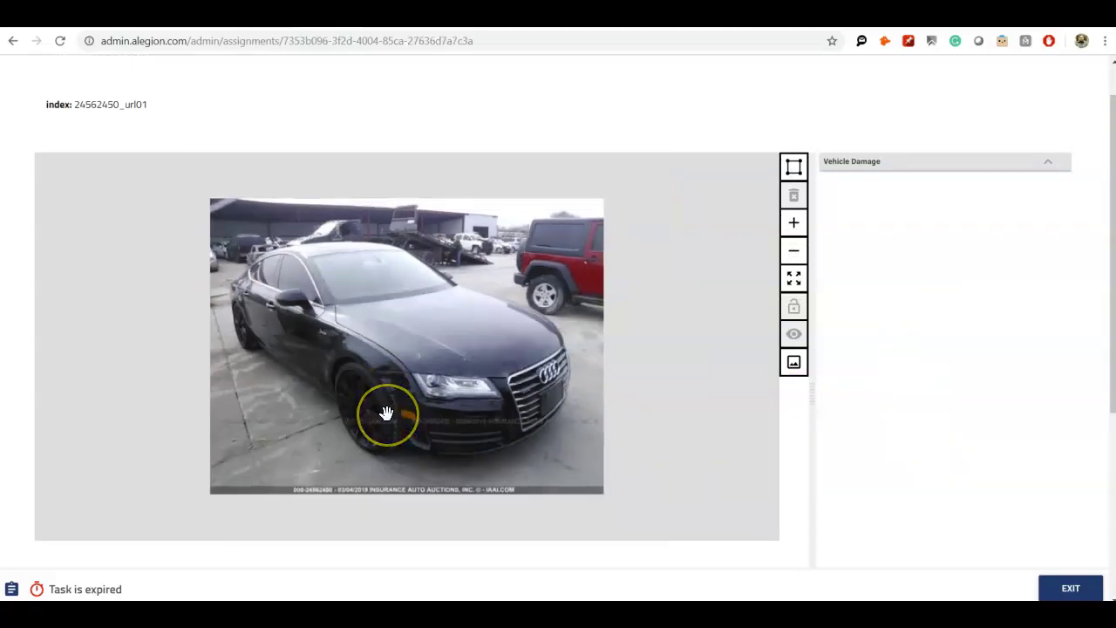
pyautogui.scroll(4, 387, 411)
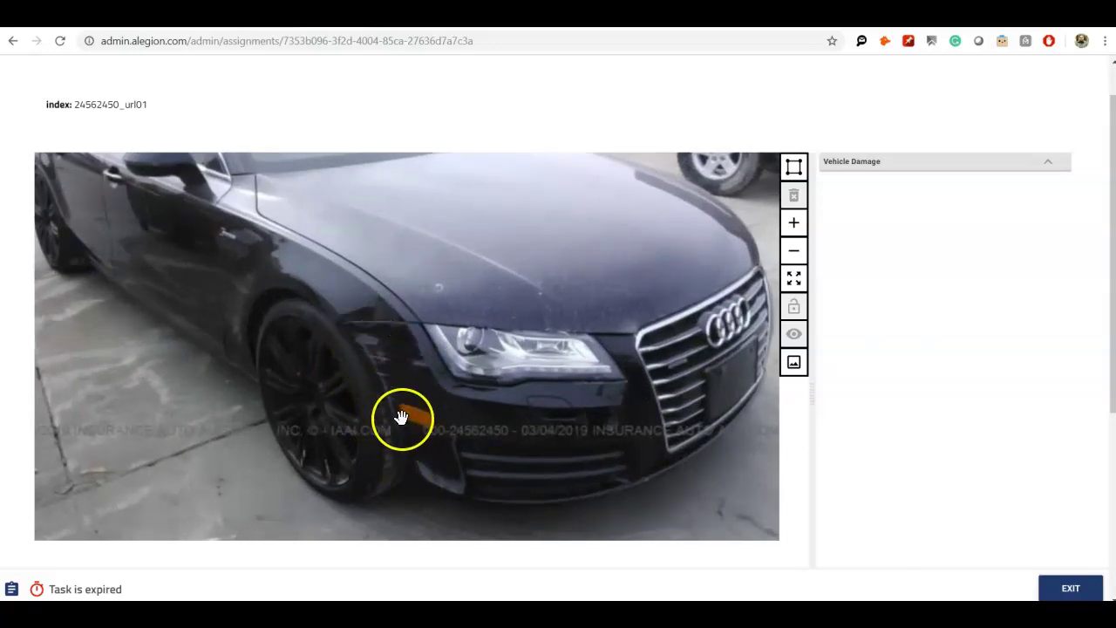
pyautogui.click(793, 167)
pyautogui.moveTo(353, 329)
pyautogui.mouseDown()
pyautogui.moveTo(402, 376)
pyautogui.moveTo(442, 442)
pyautogui.moveTo(436, 462)
pyautogui.mouseUp()
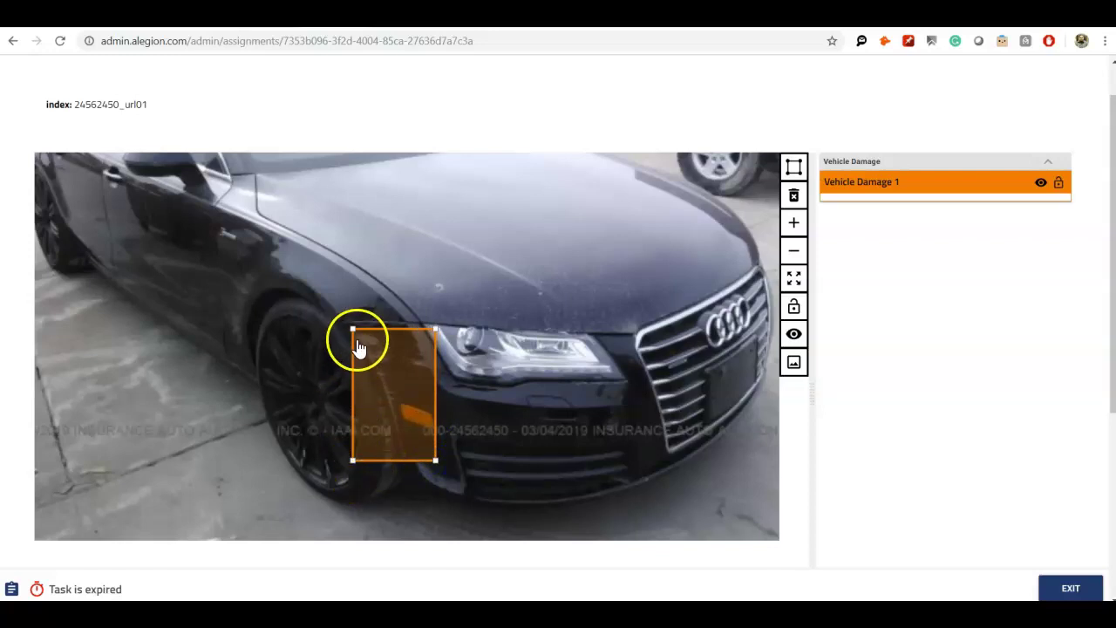
pyautogui.moveTo(358, 338); pyautogui.dragTo(356, 334)
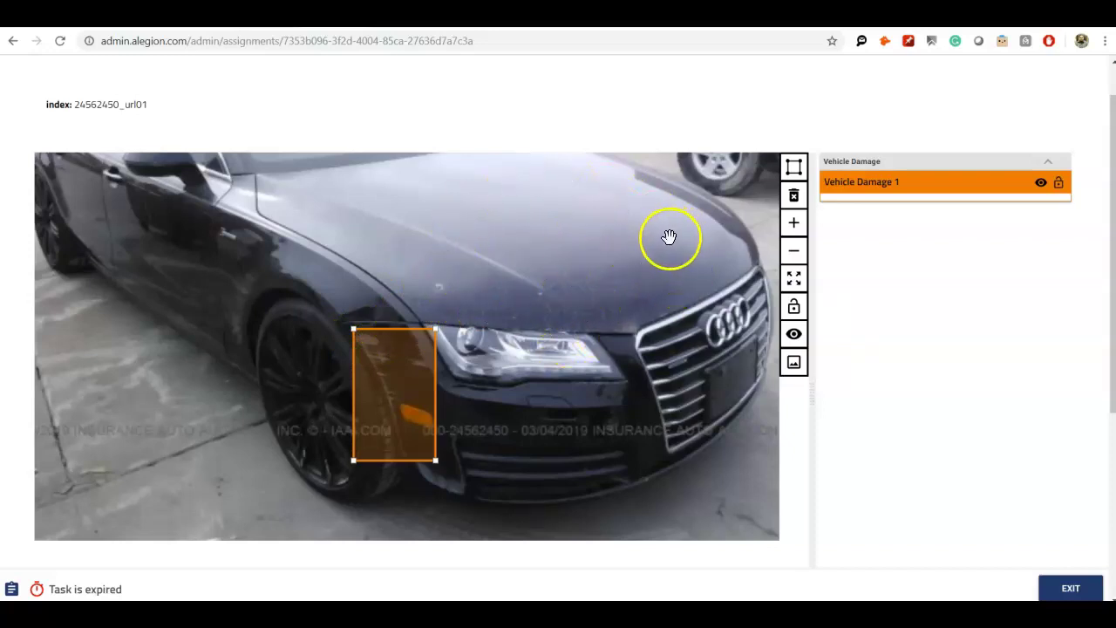
# Step: Rate the black Audi's visible damage as Minor Damage
pyautogui.scroll(-1, 593, 237)
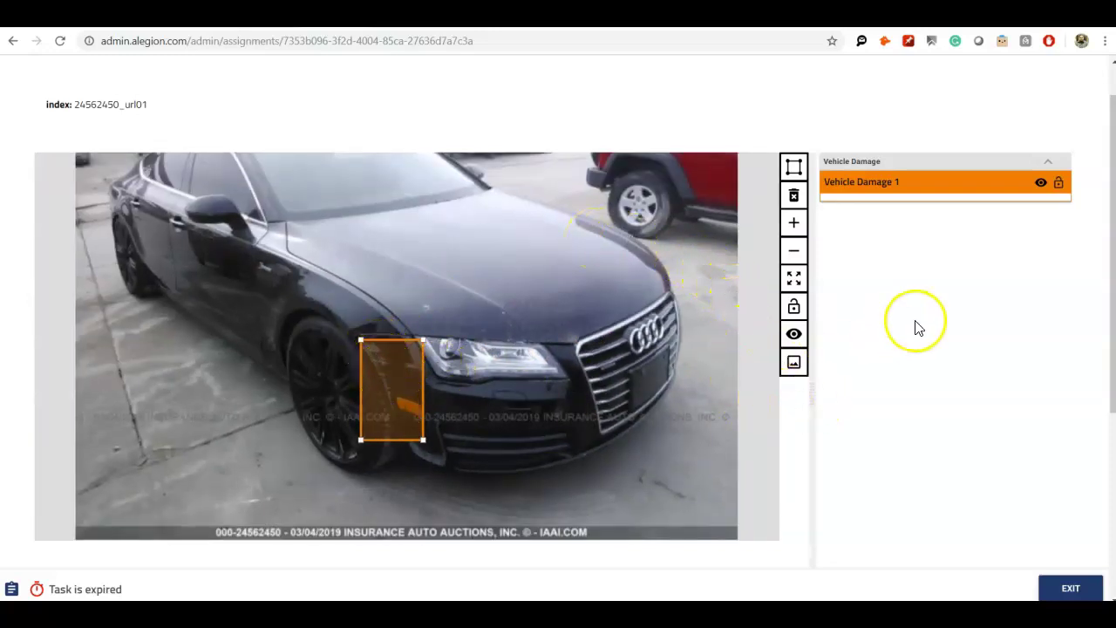
pyautogui.scroll(-3, 915, 326)
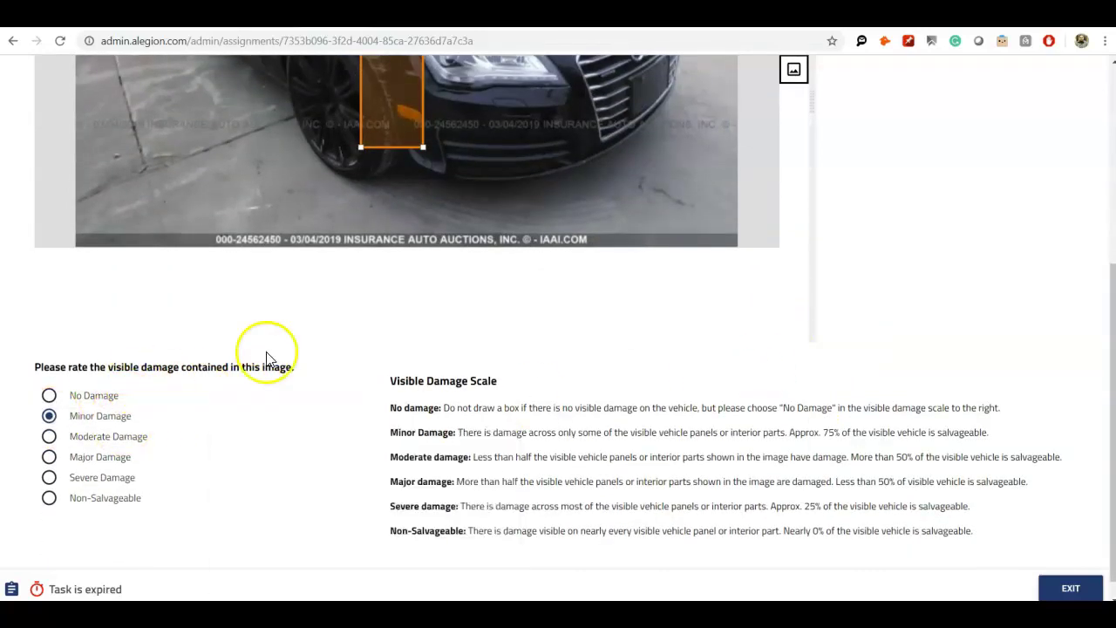
pyautogui.scroll(3, 927, 311)
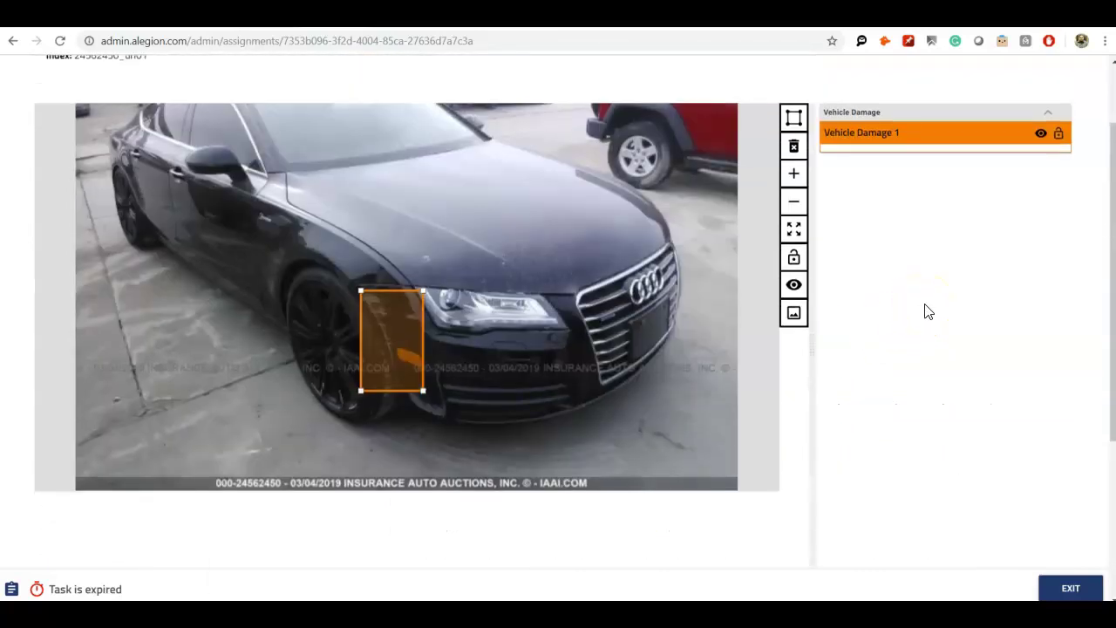
pyautogui.scroll(1, 928, 312)
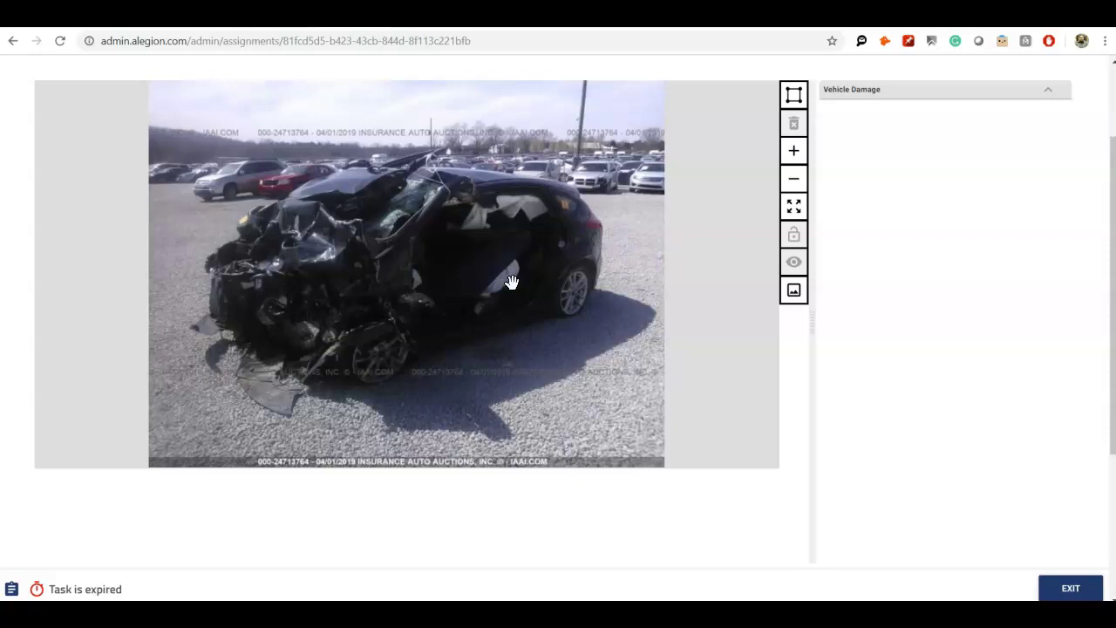
# Step: Draw a Vehicle Damage bounding box over the wrecked black car from its crushed front end to the rear wheel
pyautogui.click(907, 398)
pyautogui.moveTo(262, 368)
pyautogui.mouseDown()
pyautogui.moveTo(262, 341)
pyautogui.moveTo(273, 399)
pyautogui.moveTo(287, 398)
pyautogui.mouseUp()
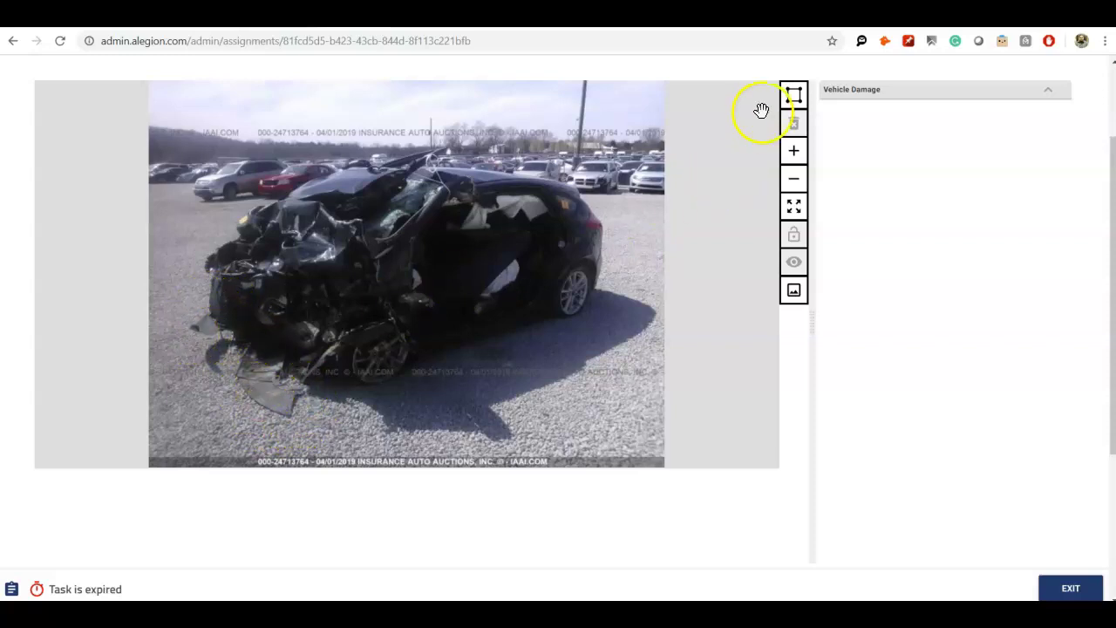
pyautogui.click(794, 94)
pyautogui.moveTo(194, 158); pyautogui.dragTo(593, 322)
# Step: Adjust the Vehicle Damage box to take in the raised hood, the crushed front end and the front wheel down to the ground
pyautogui.scroll(3, 570, 301)
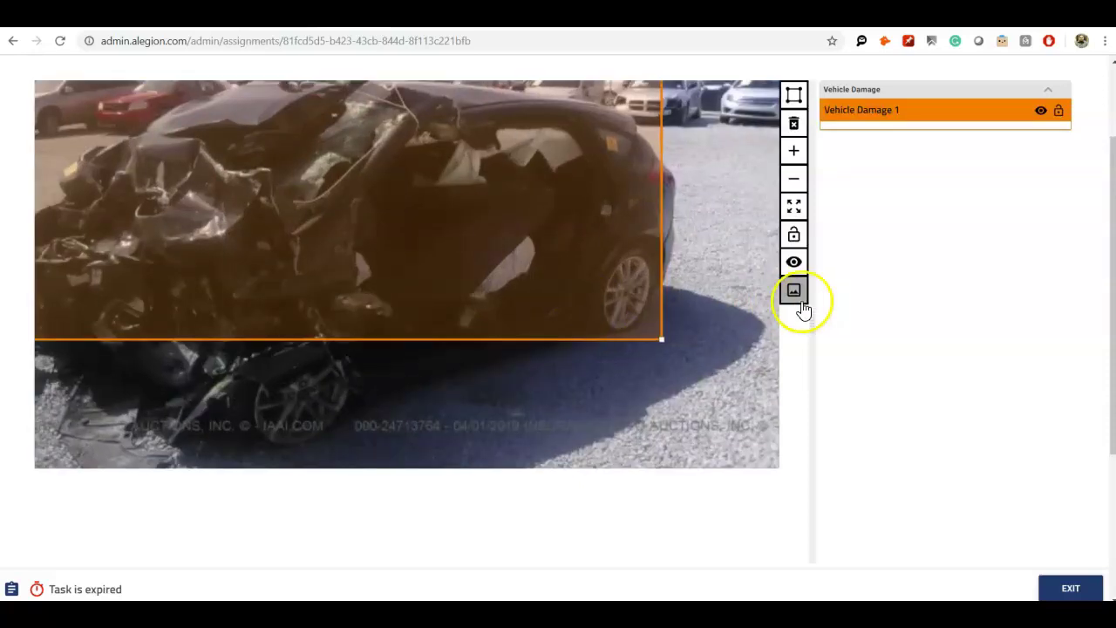
pyautogui.click(793, 293)
pyautogui.moveTo(663, 280); pyautogui.dragTo(684, 287)
pyautogui.moveTo(663, 340); pyautogui.dragTo(657, 332)
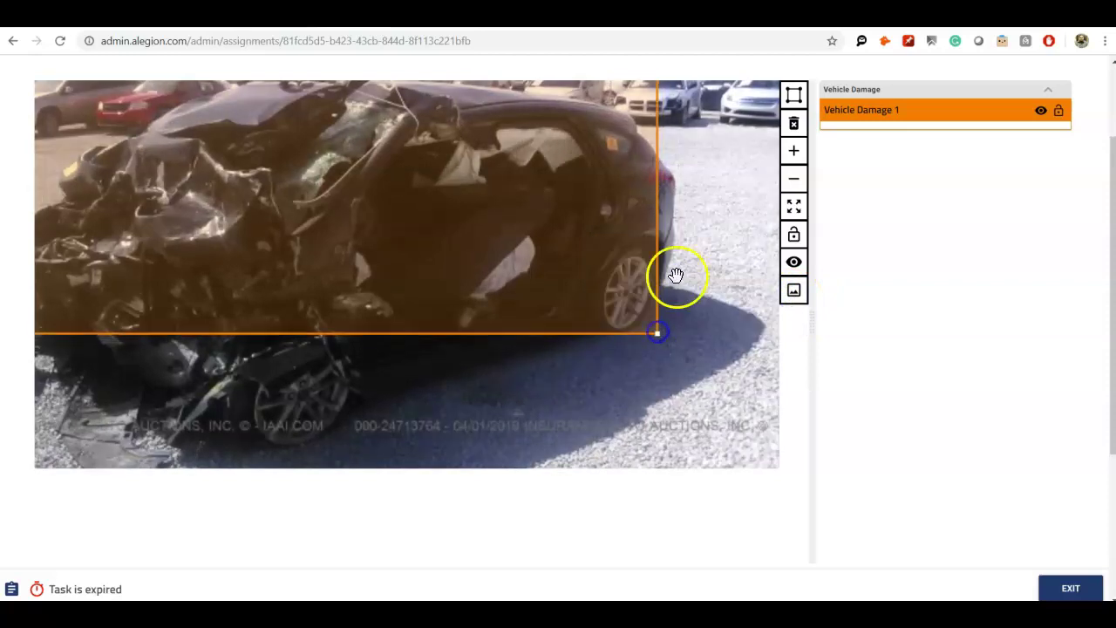
pyautogui.scroll(-3, 622, 294)
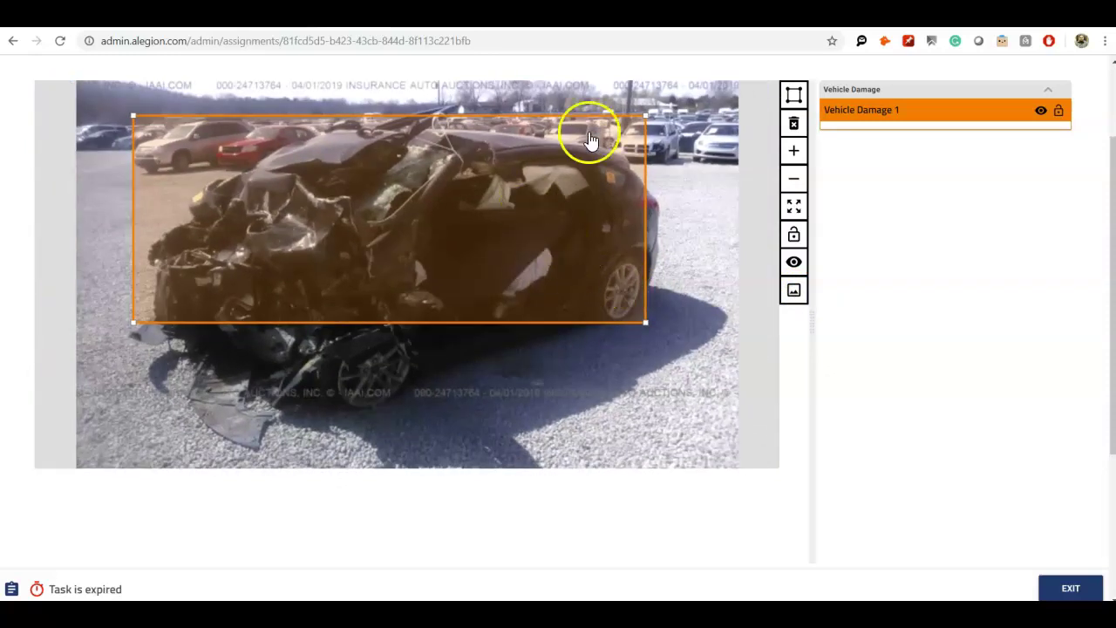
pyautogui.moveTo(646, 115); pyautogui.dragTo(643, 100)
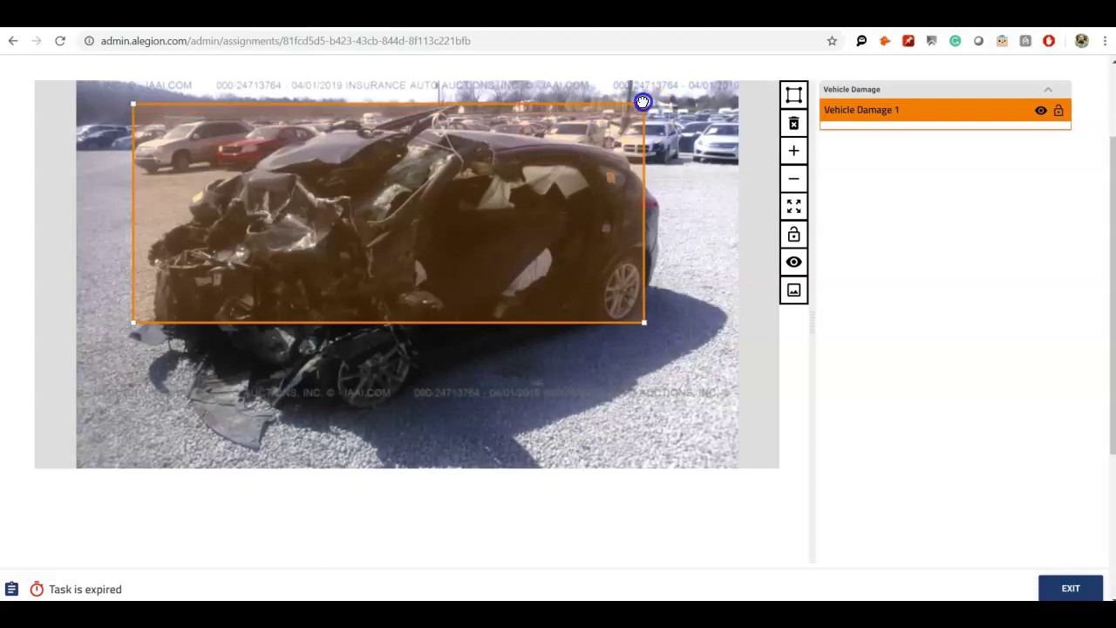
pyautogui.moveTo(134, 323); pyautogui.dragTo(127, 413)
pyautogui.click(138, 406)
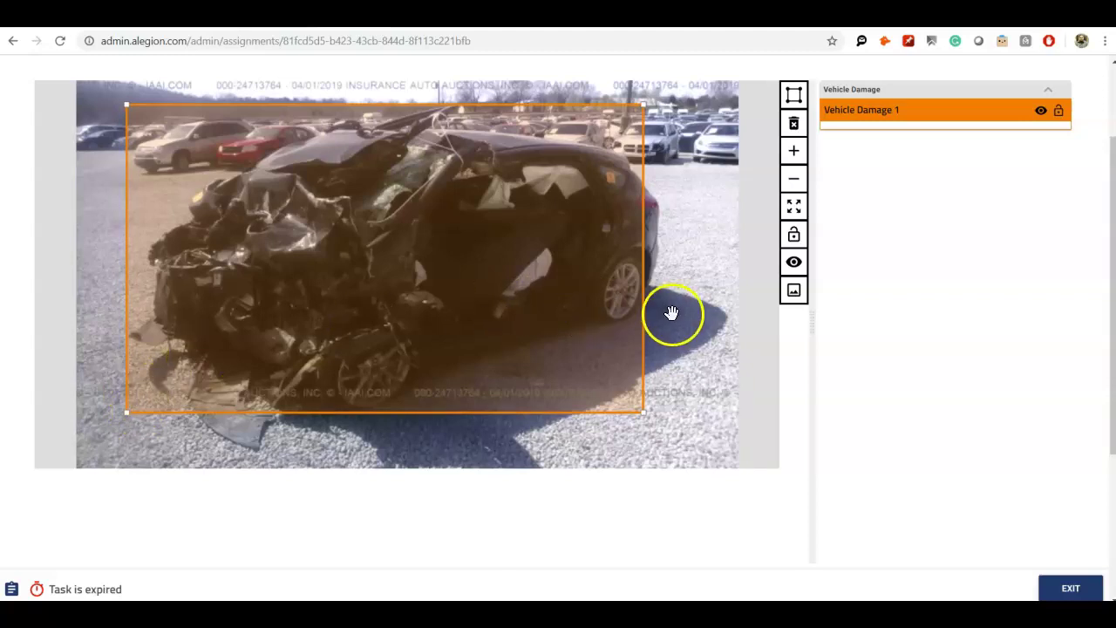
# Step: Rate the wrecked black car's visible damage as Severe Damage
pyautogui.scroll(-1, 675, 311)
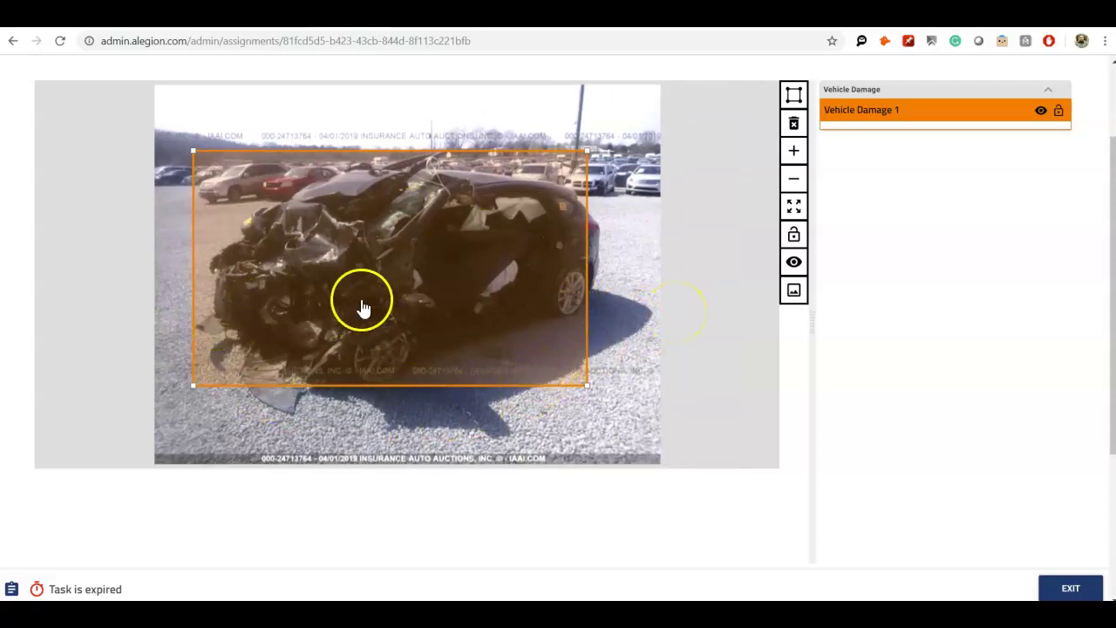
pyautogui.scroll(-3, 859, 354)
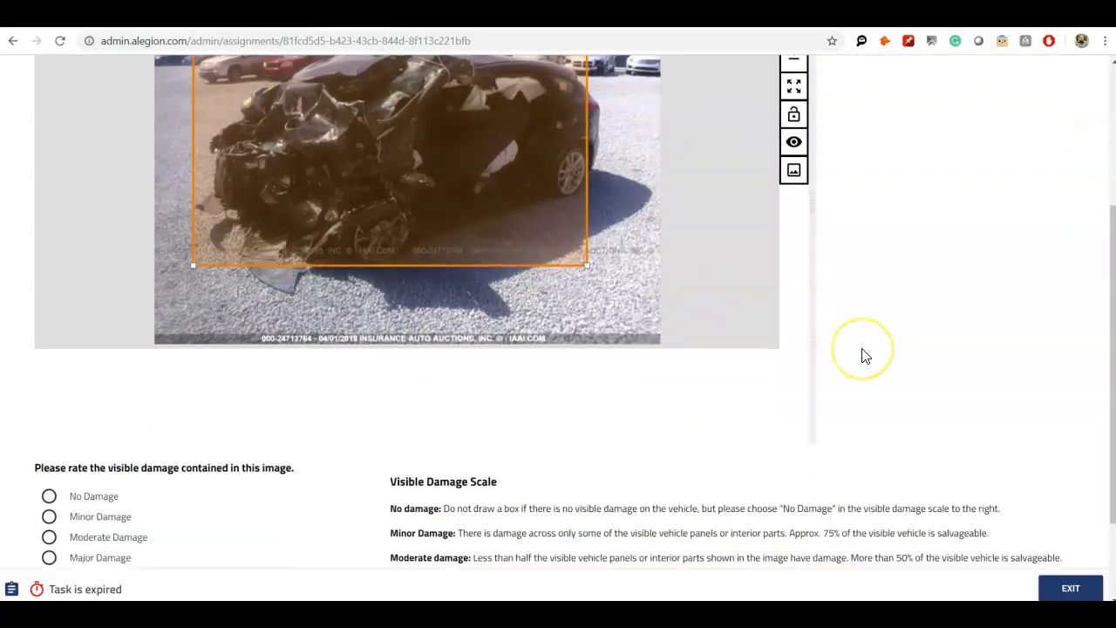
pyautogui.moveTo(49, 455)
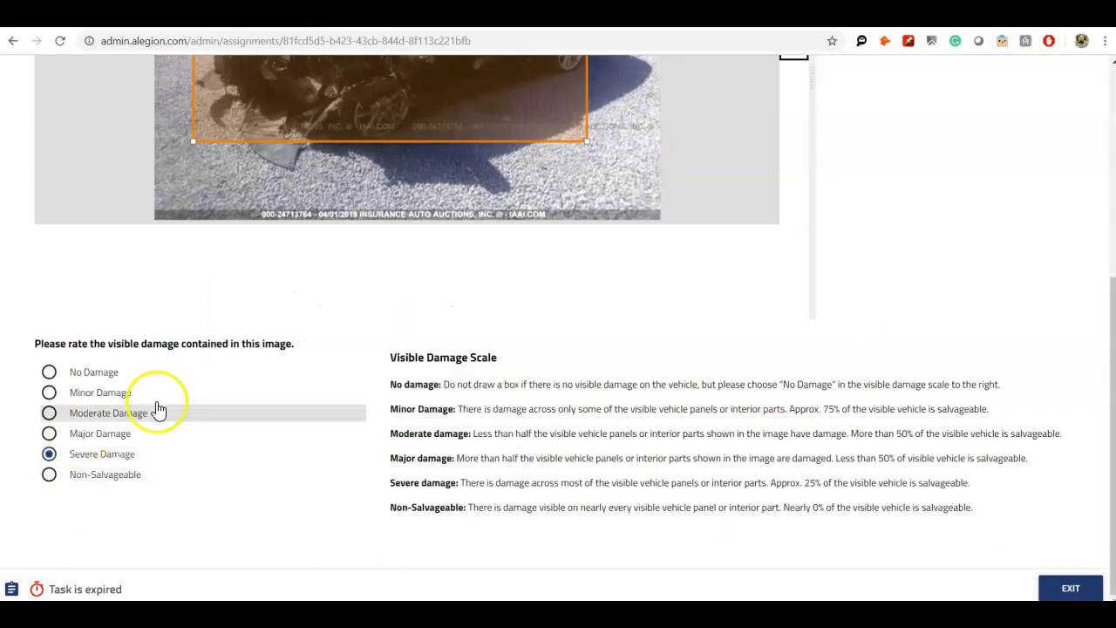
pyautogui.scroll(2, 929, 266)
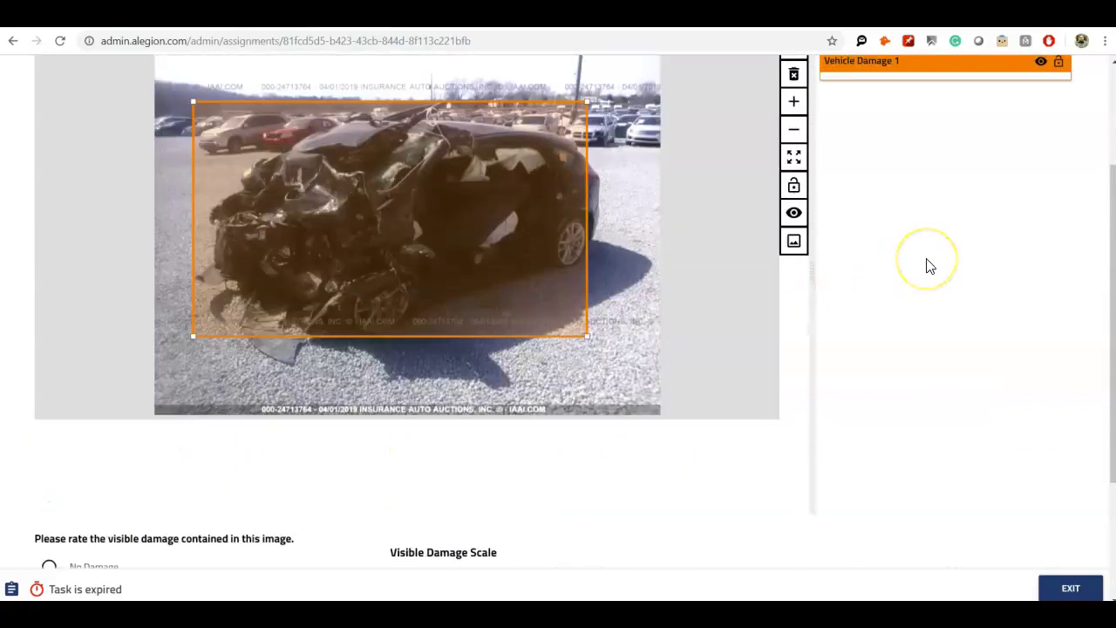
pyautogui.scroll(1, 928, 266)
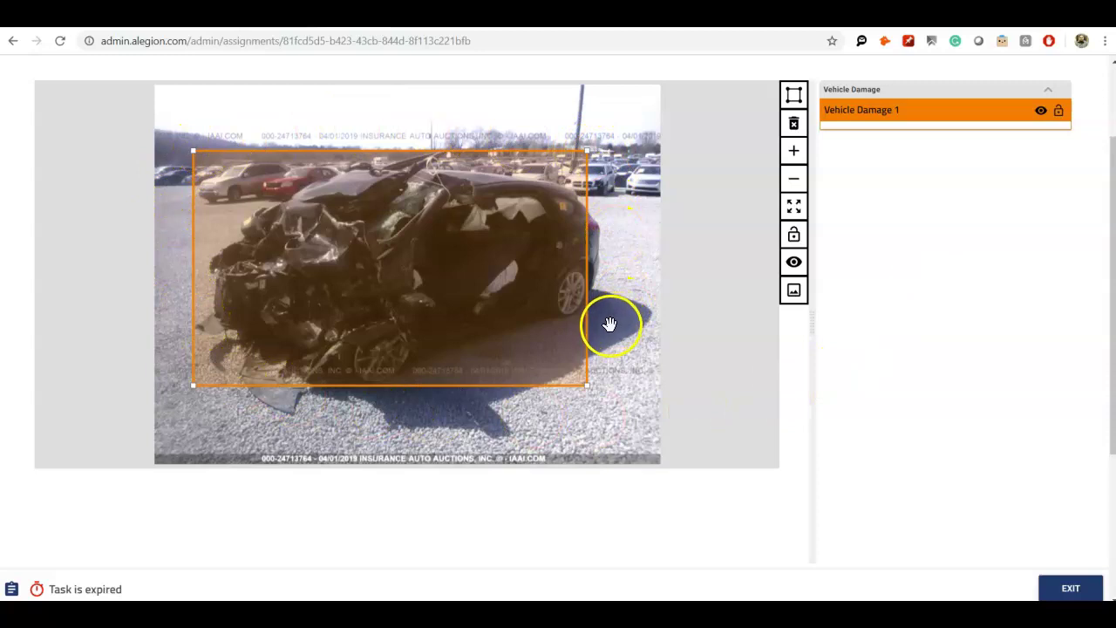
# Step: Switch to the guidelines document and review the reflection, glass panel and additional markings sections, then the No Damage instructions in Visible Damage Scales
pyautogui.hotkey('alt', 'Tab')
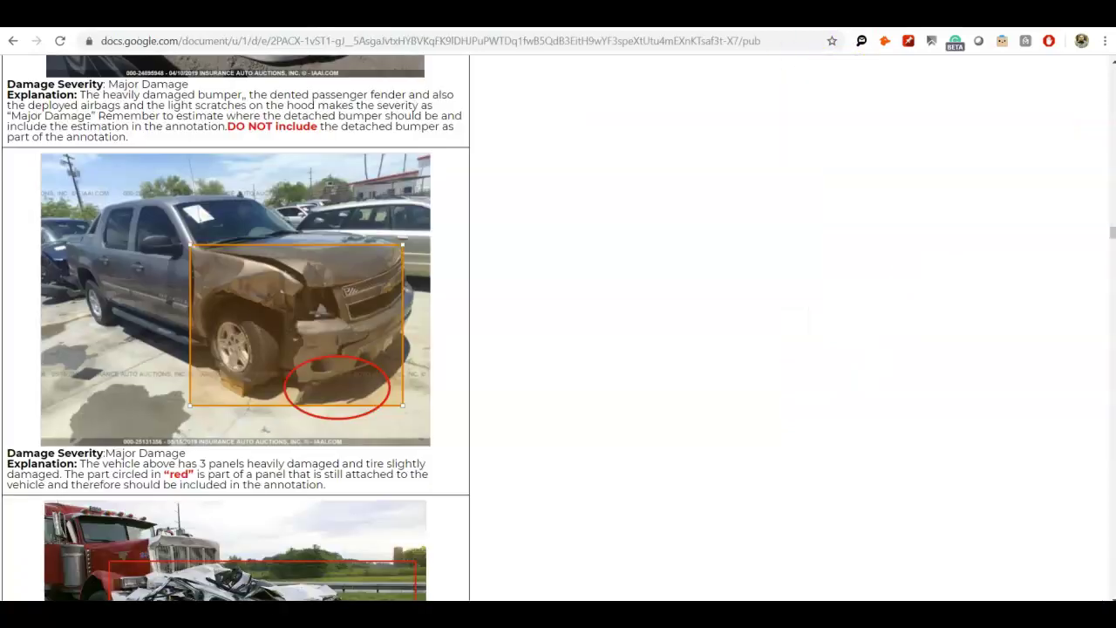
pyautogui.moveTo(1109, 238); pyautogui.dragTo(1111, 429)
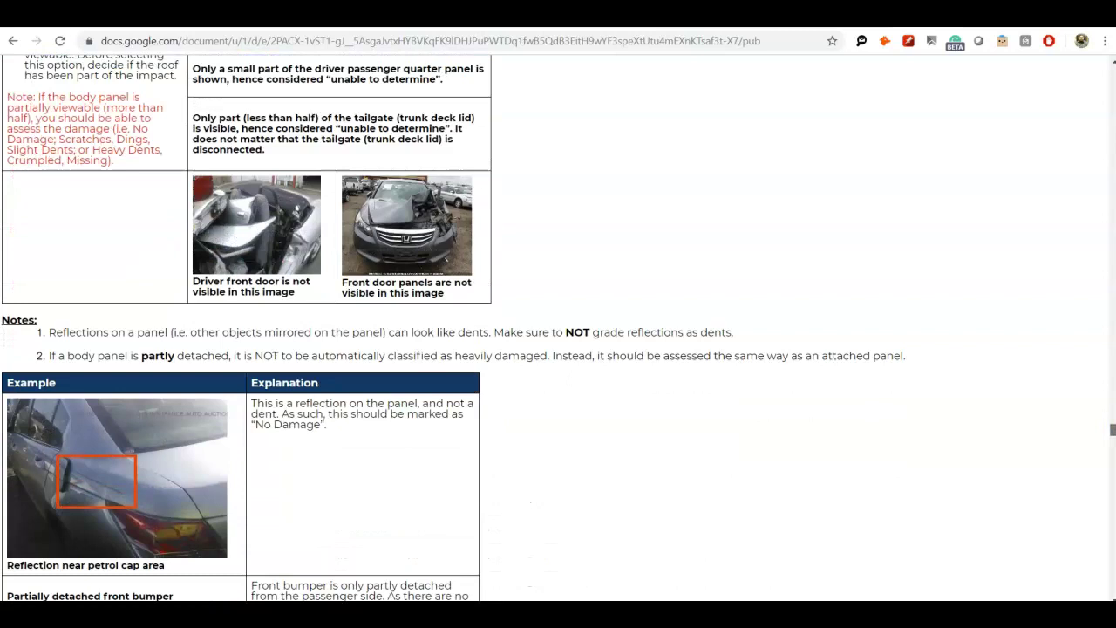
pyautogui.moveTo(1112, 429); pyautogui.dragTo(1112, 436)
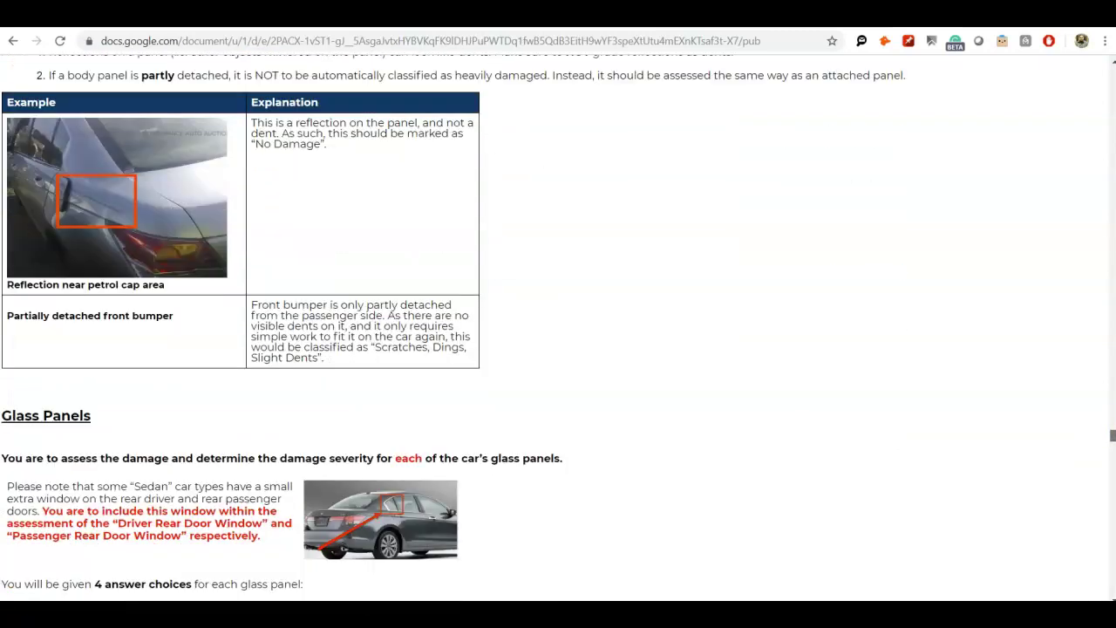
pyautogui.scroll(-5, 558, 331)
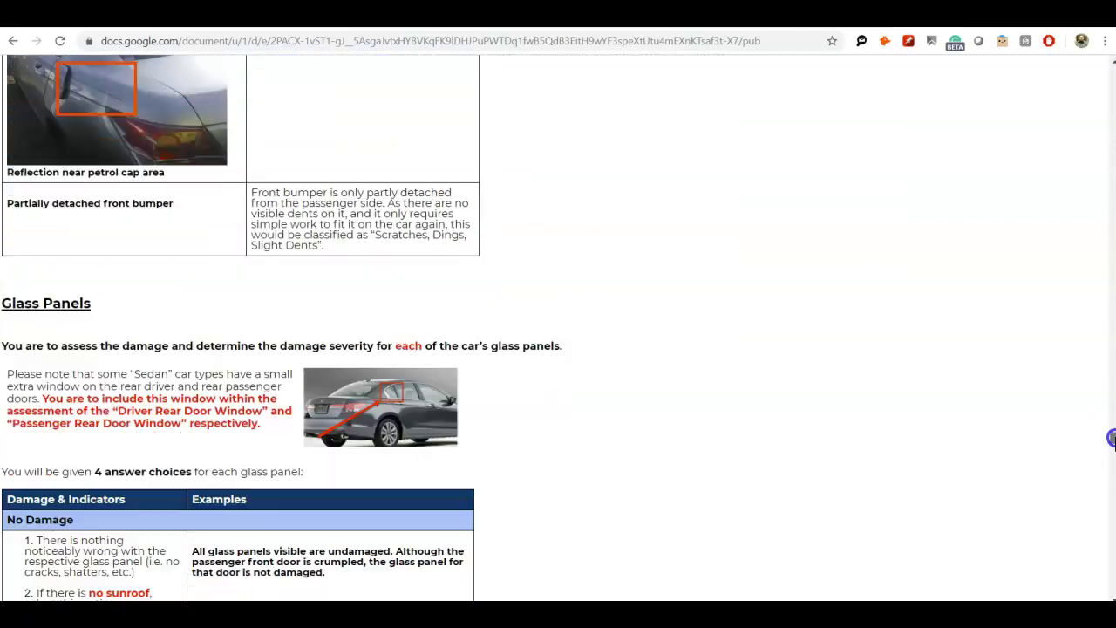
pyautogui.moveTo(1112, 445); pyautogui.dragTo(1108, 573)
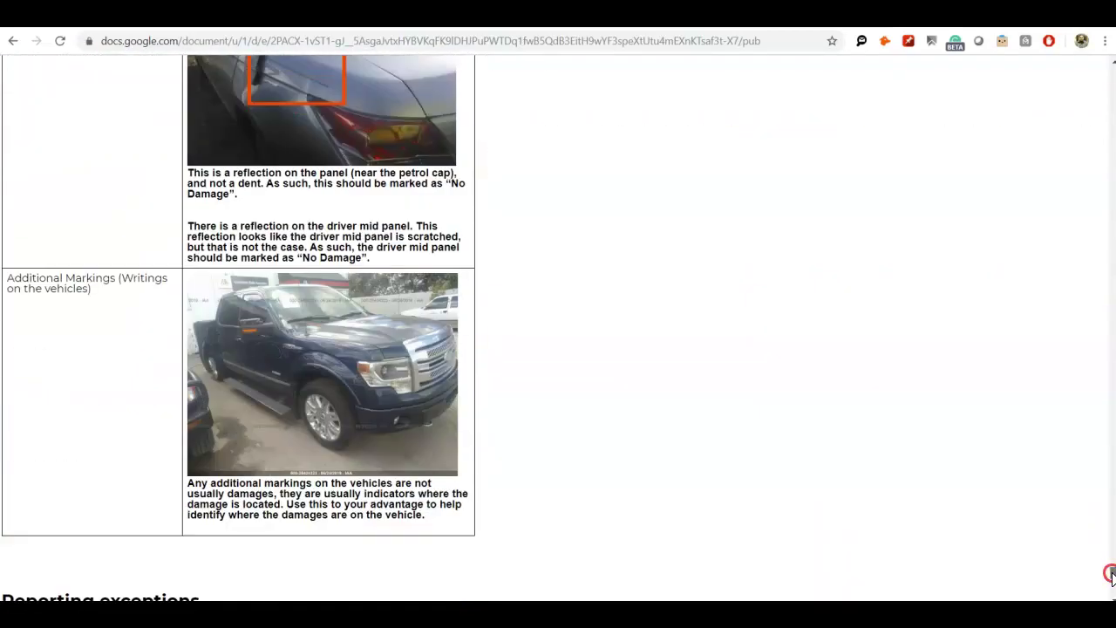
pyautogui.rightClick(1108, 573)
pyautogui.click(810, 329)
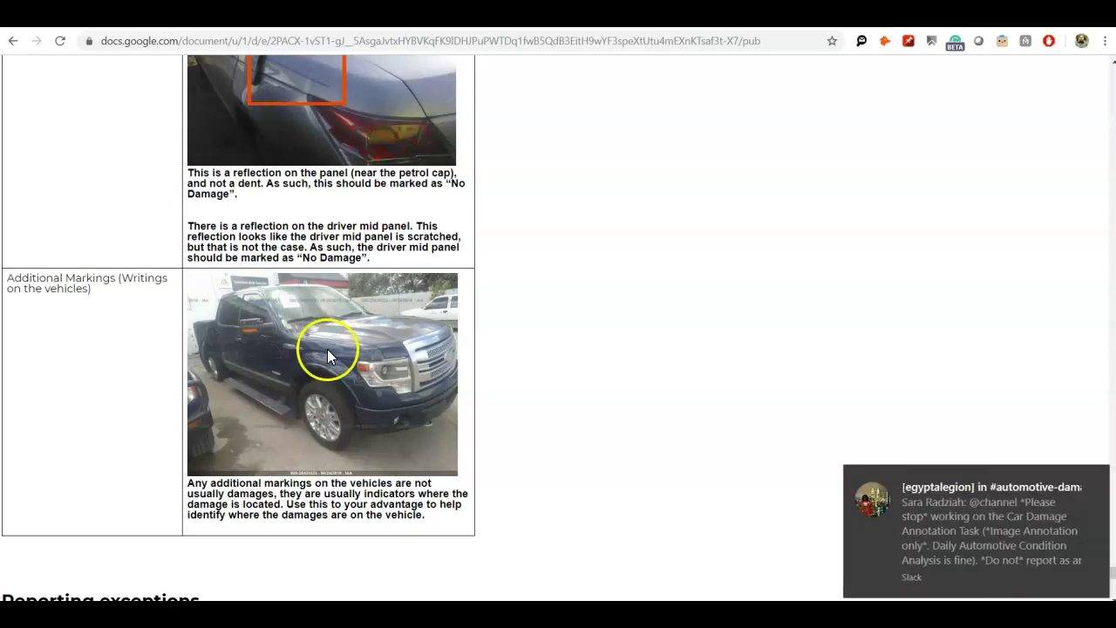
pyautogui.click(1094, 480)
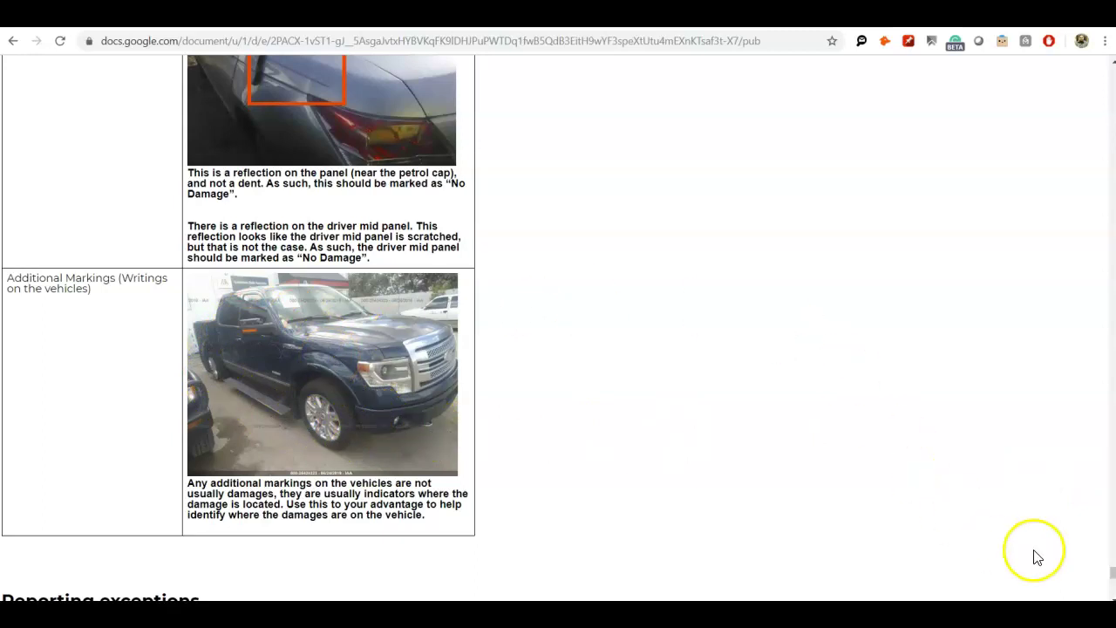
pyautogui.moveTo(1111, 574); pyautogui.dragTo(1109, 117)
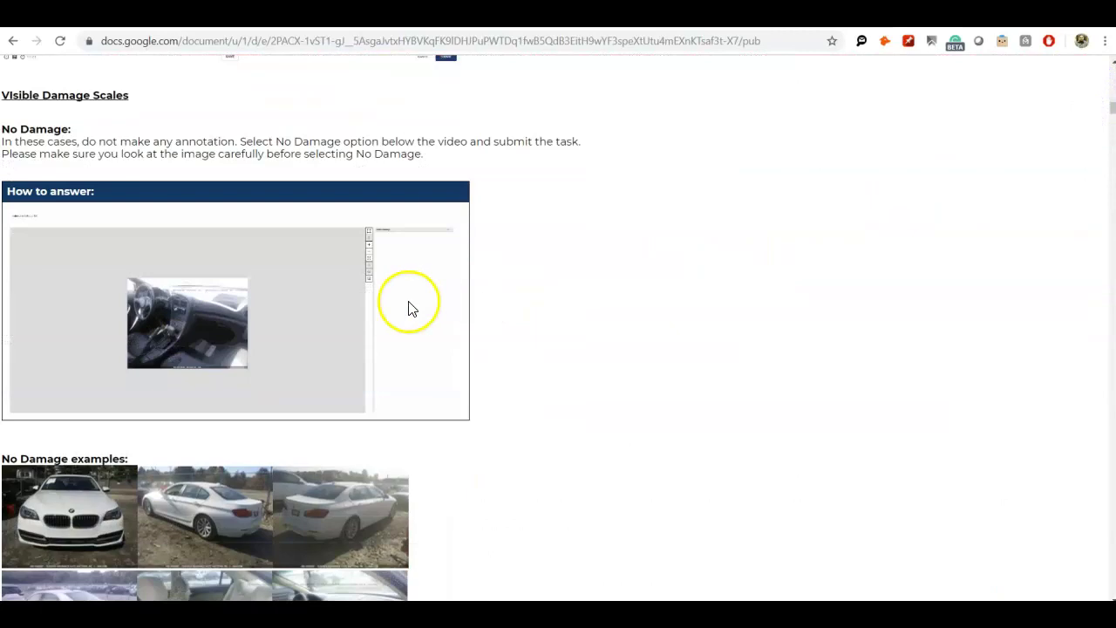